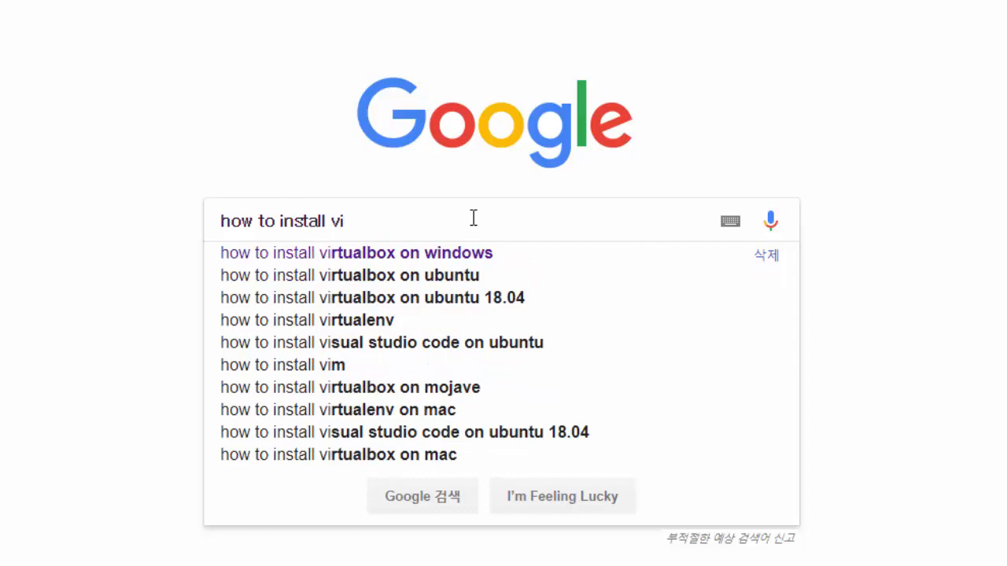
Search 'virtualbox on windows', open the smarthomebeginner article, and scroll to its Install VirtualBox section
left_click(513, 257)
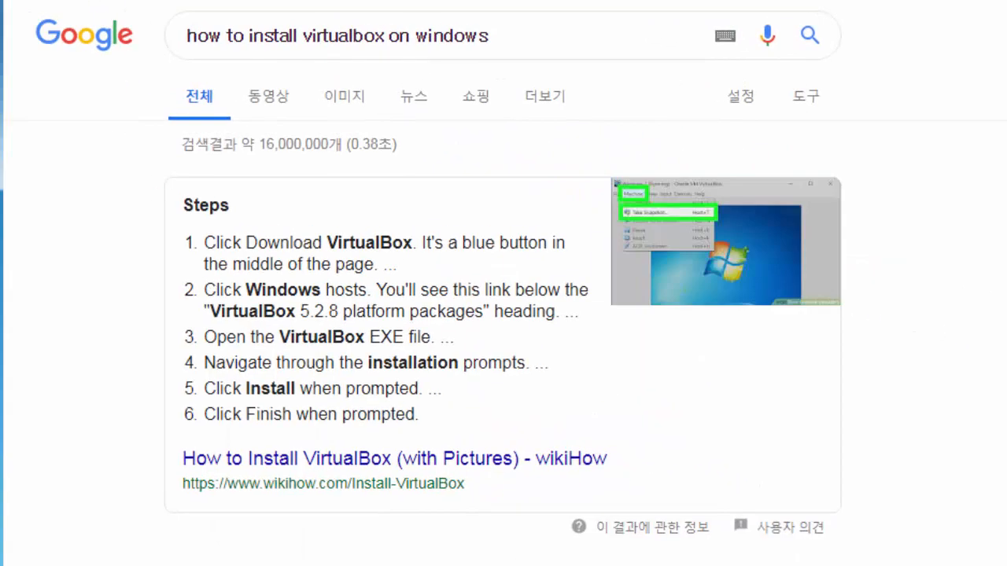
scroll(481, 362, "down", 8)
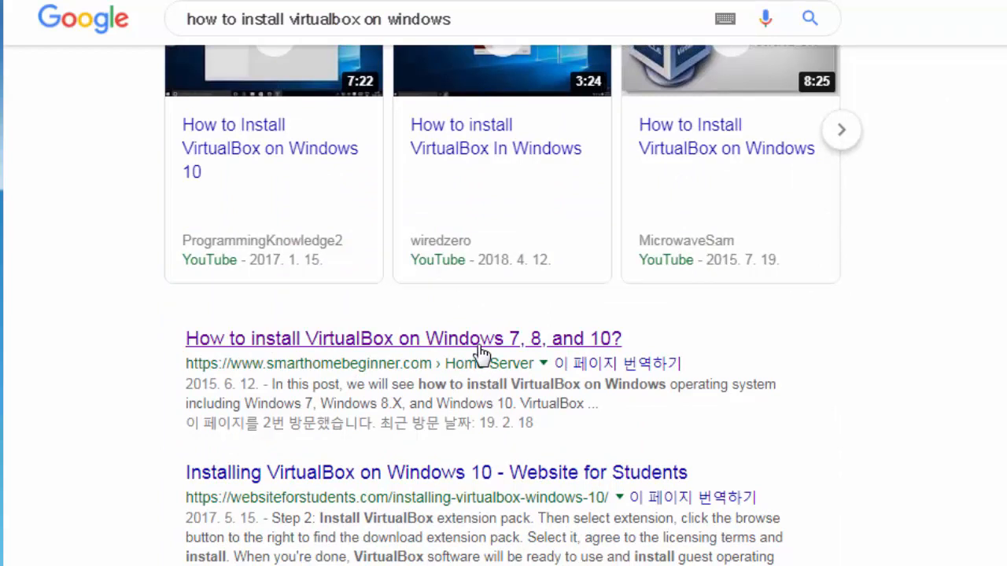
left_click(486, 340)
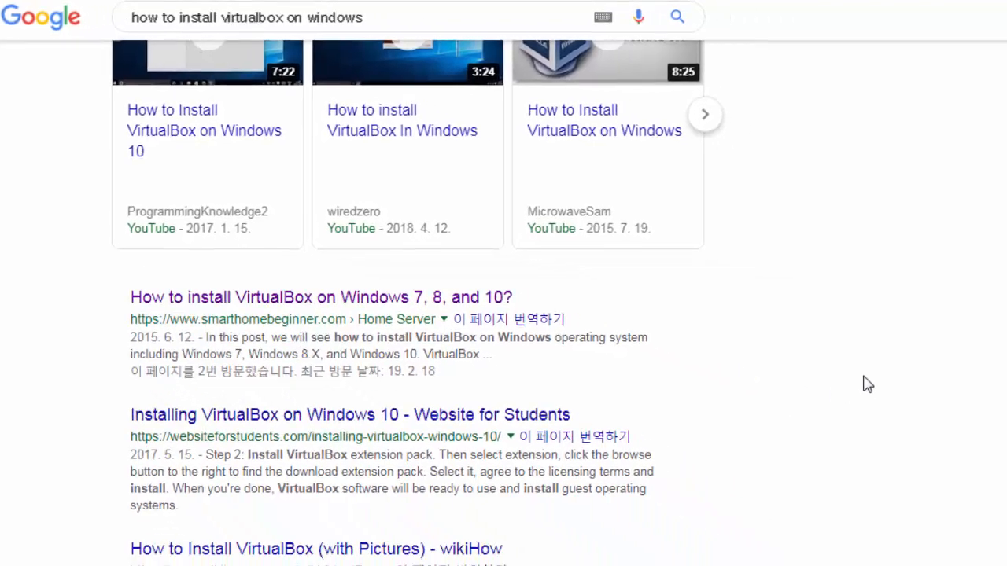
scroll(615, 354, "down", 8)
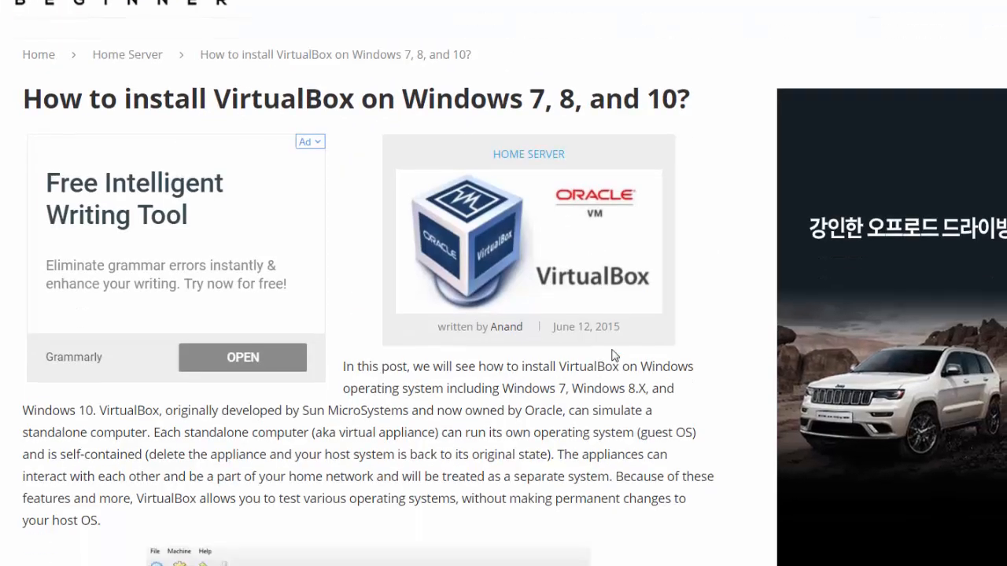
scroll(612, 350, "down", 6)
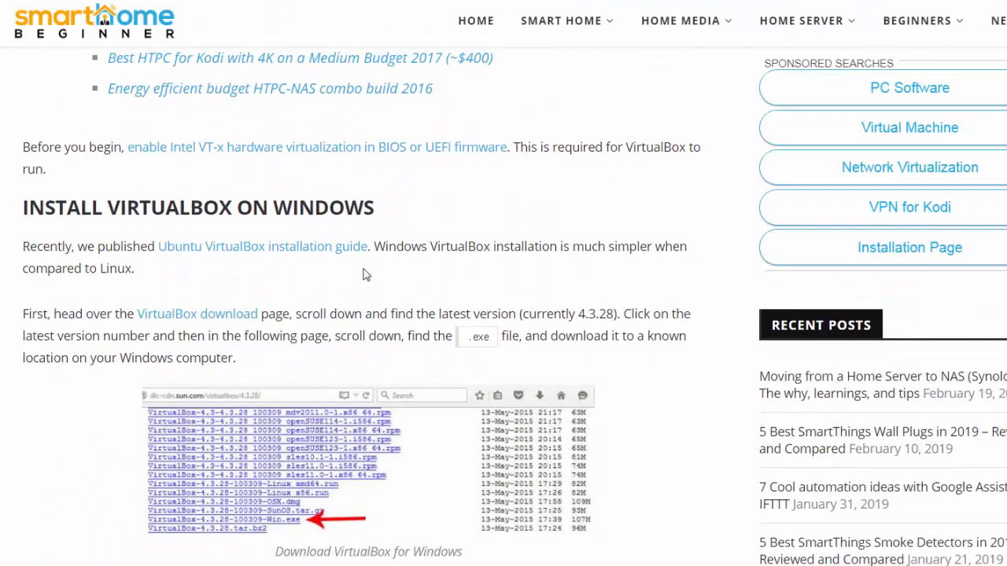
scroll(364, 275, "down", 1)
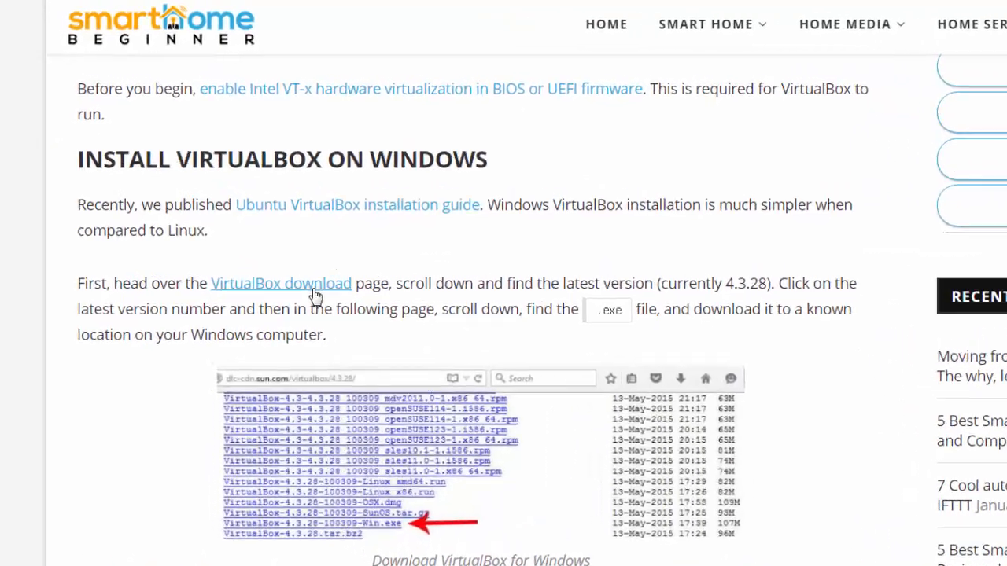
Go to the VirtualBox download index and open the 6.0.4/ release folder
left_click(227, 254)
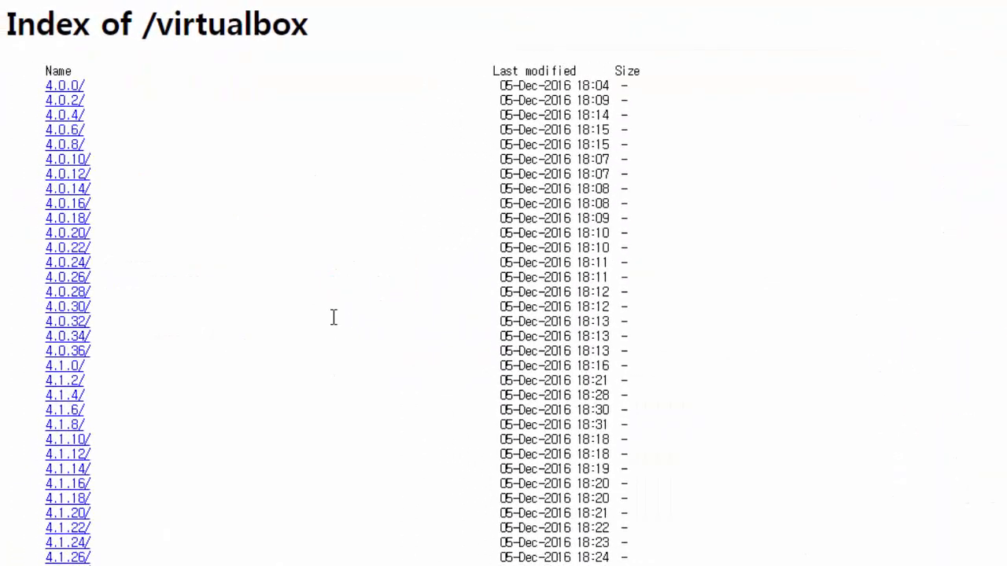
scroll(333, 317, "down", 13)
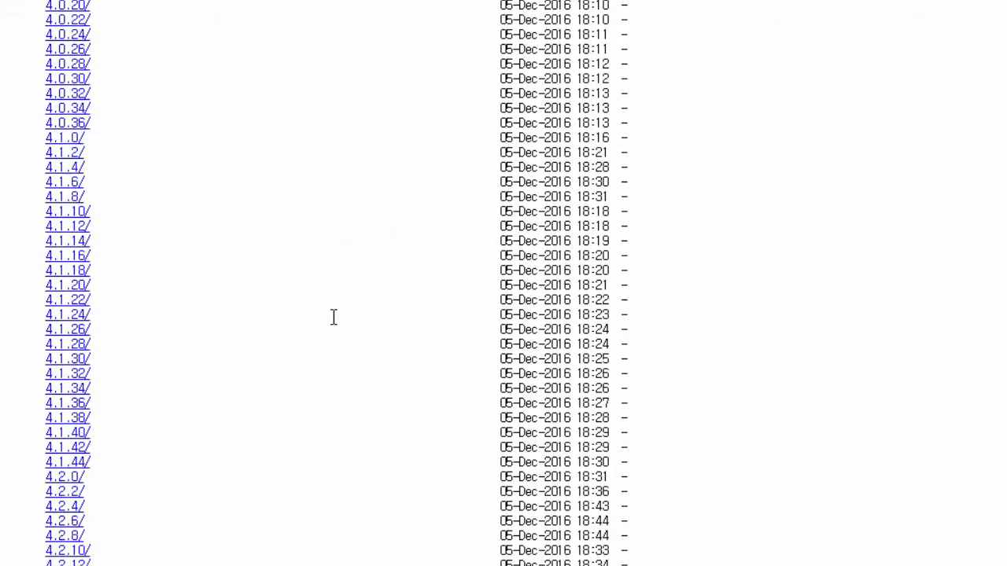
scroll(335, 321, "down", 12)
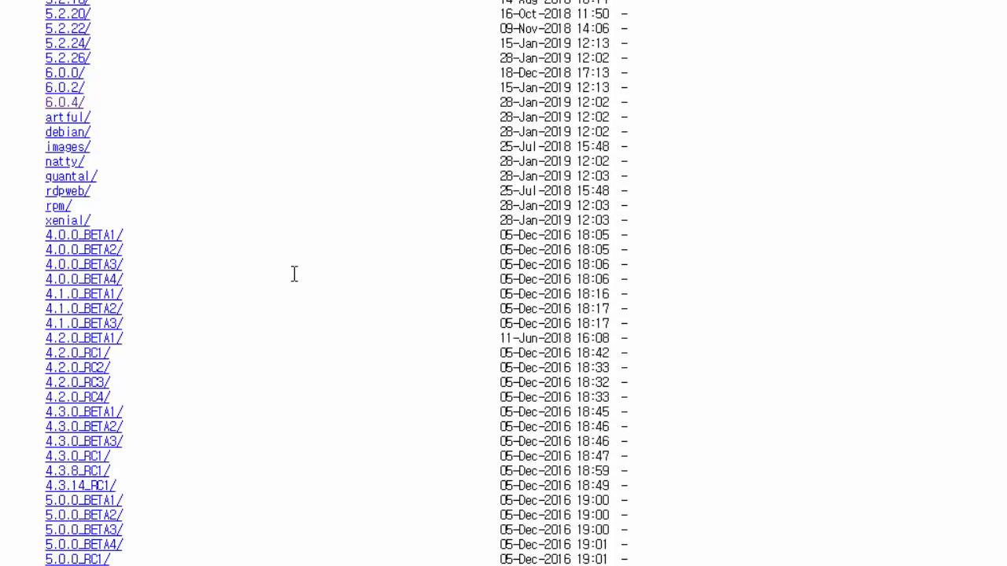
left_click(71, 110)
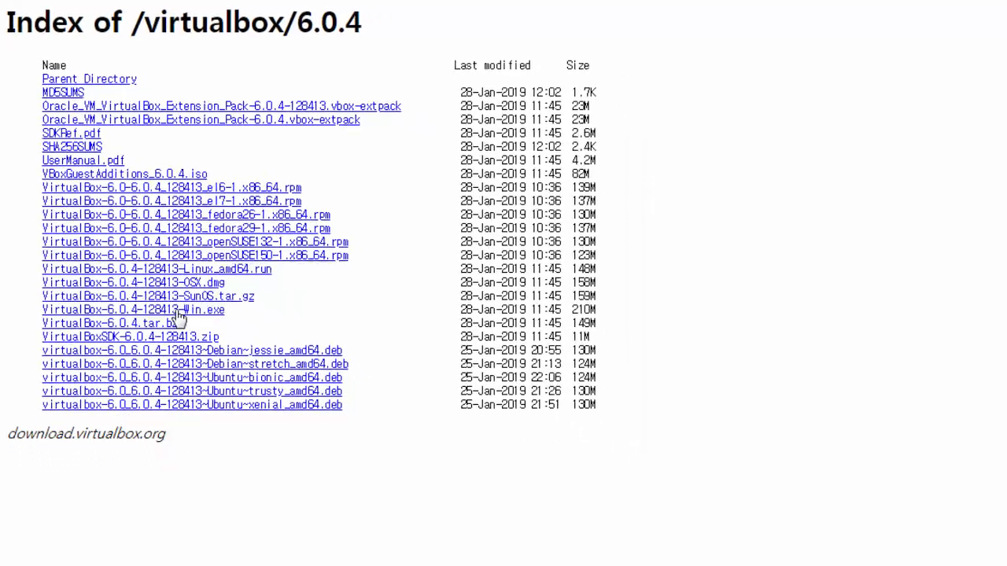
Download the 6.0.4 Win.exe installer and the 6.0.4 .vbox-extpack Extension Pack
left_click(118, 203)
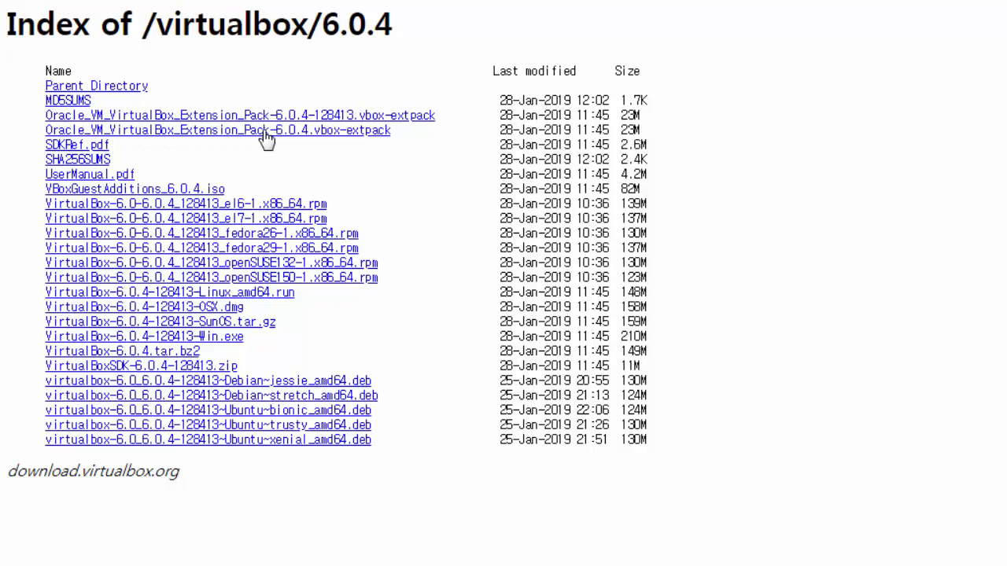
left_click(267, 138)
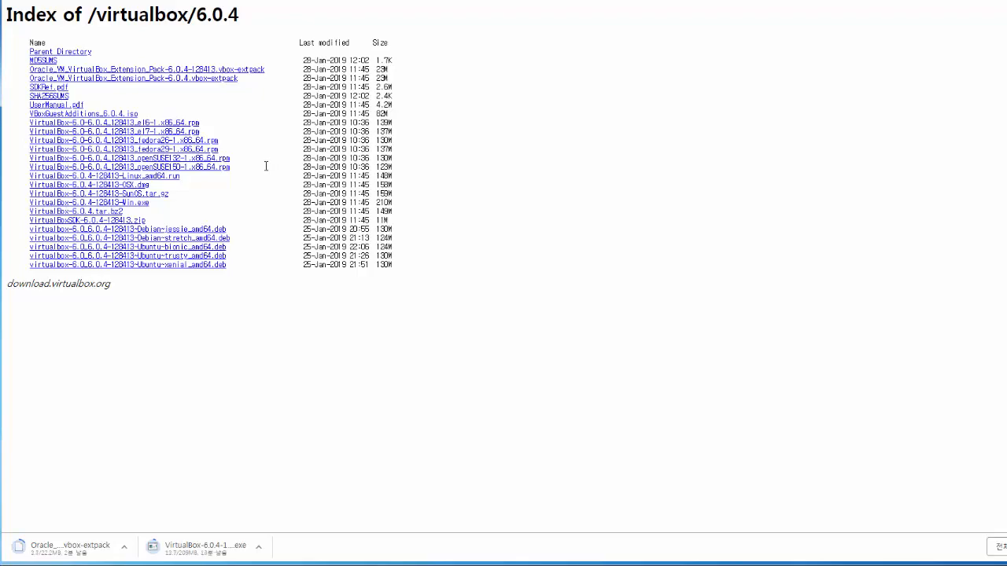
key("ctrl+t")
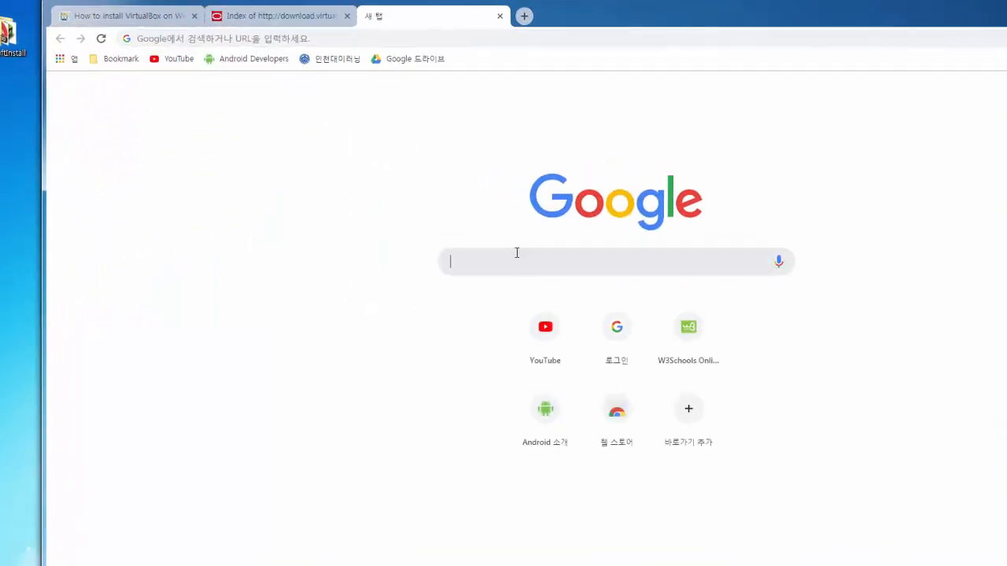
Search Google for 'how to install ubuntu 18.04 on virtualbox' and open the Linux Hint result
type("how to install u")
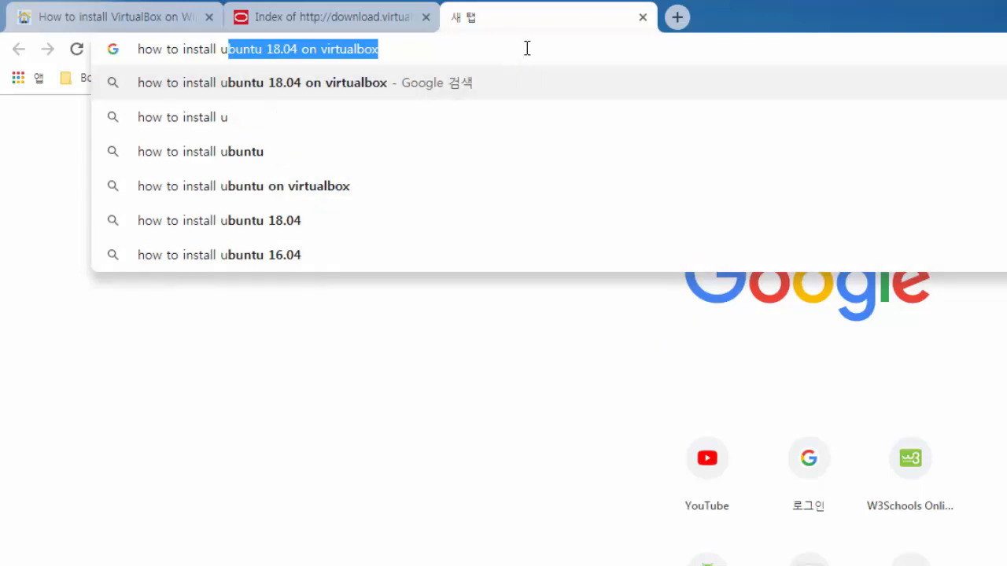
key("Right")
key("Return")
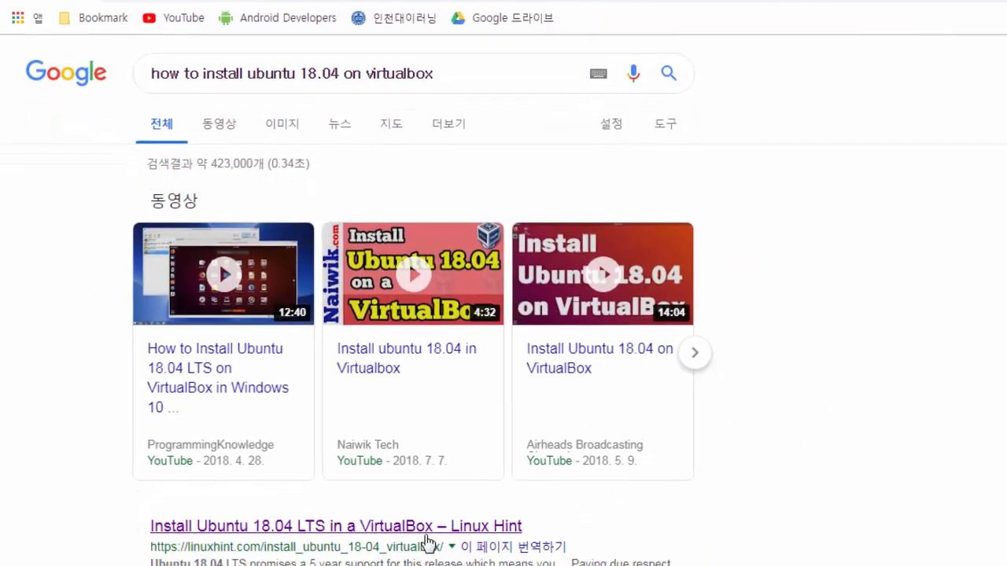
left_click(421, 494)
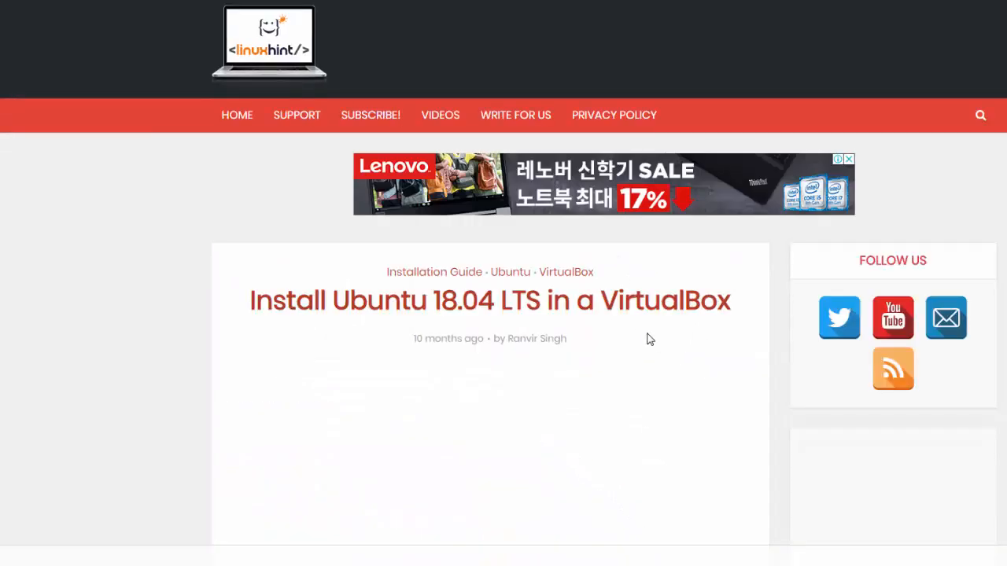
Scroll to the guide's installation media setup and follow its link to the Ubuntu Desktop download page
scroll(649, 339, "down", 5)
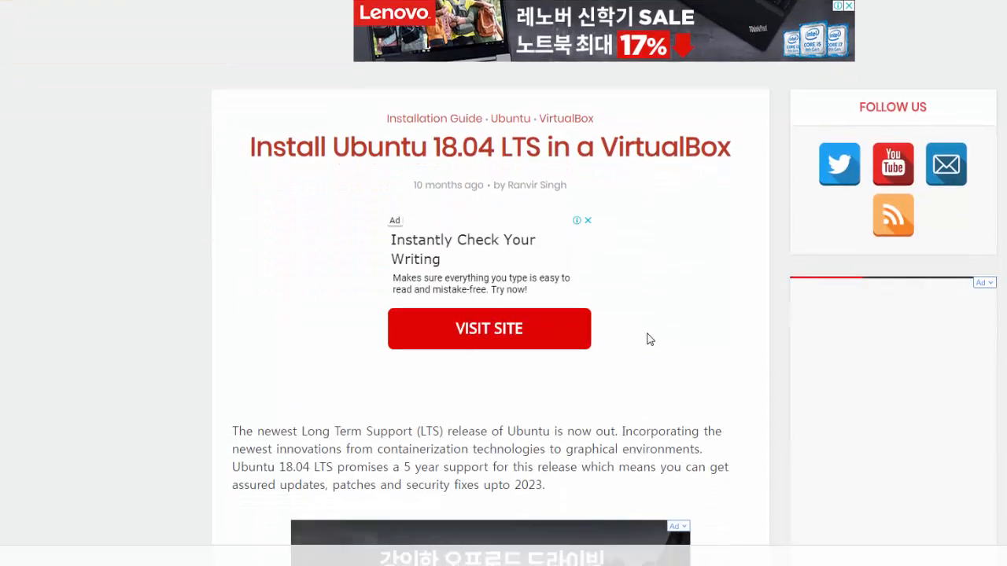
scroll(649, 336, "down", 2)
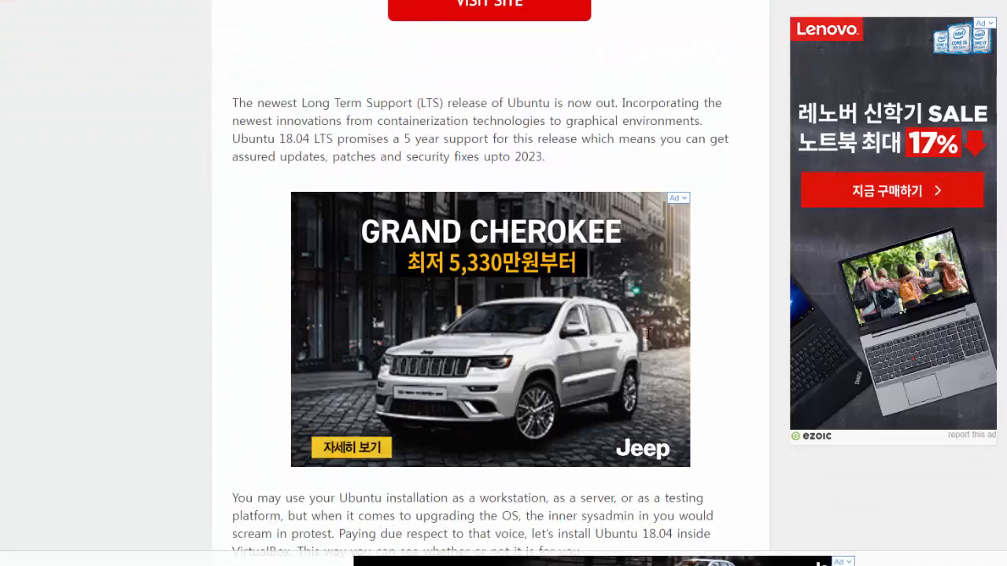
scroll(648, 336, "down", 5)
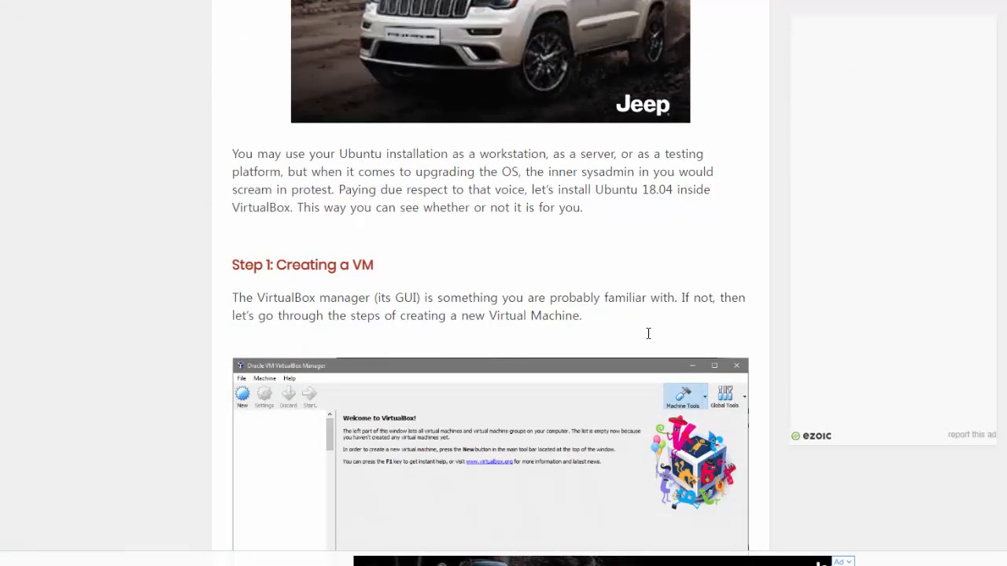
scroll(649, 339, "down", 1)
scroll(650, 339, "down", 7)
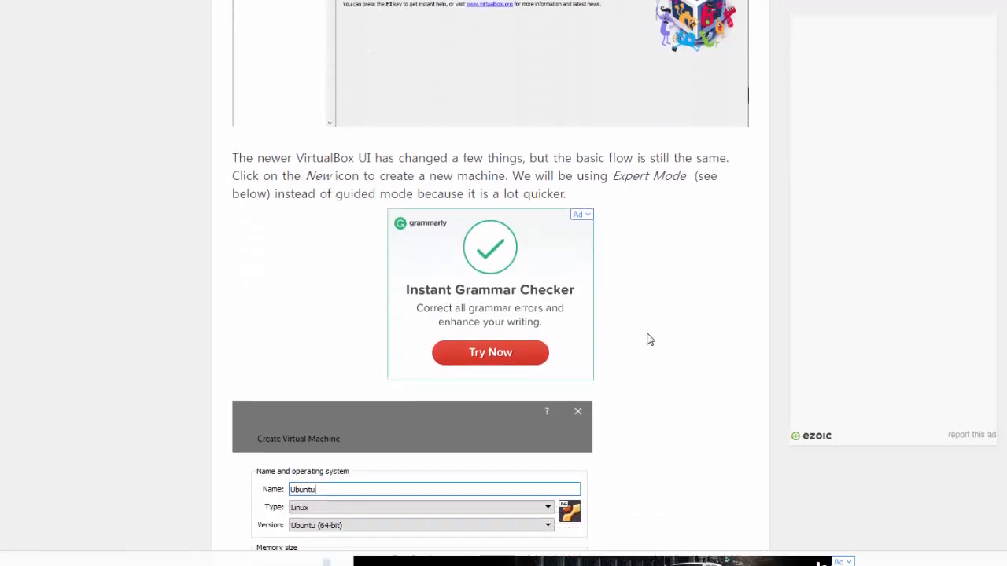
scroll(650, 339, "down", 17)
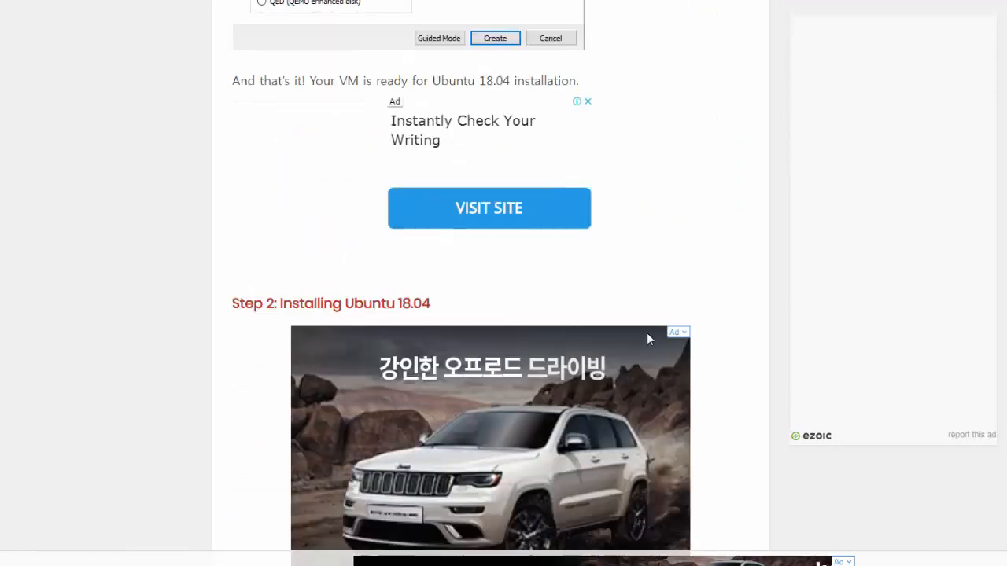
scroll(650, 339, "down", 2)
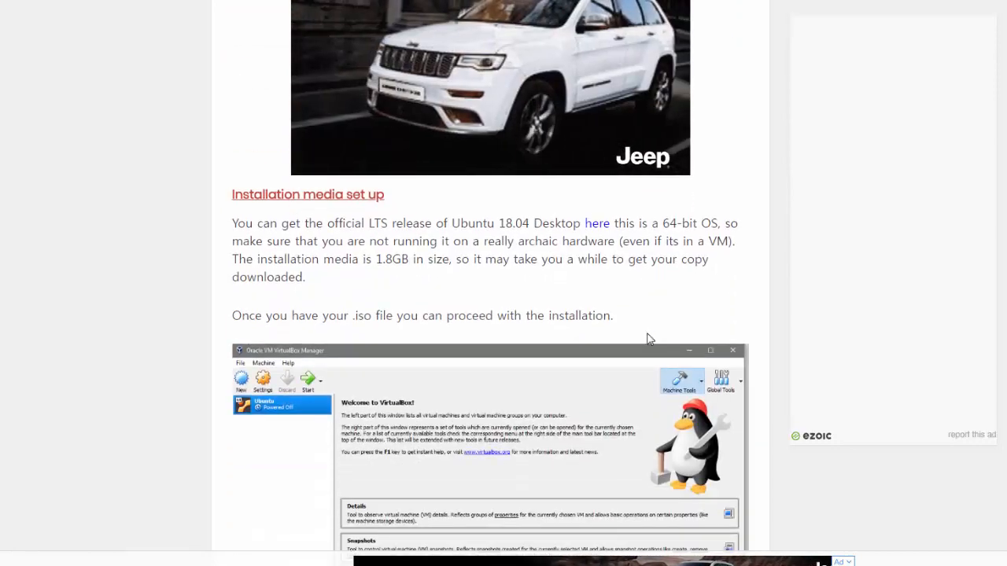
scroll(650, 339, "down", 1)
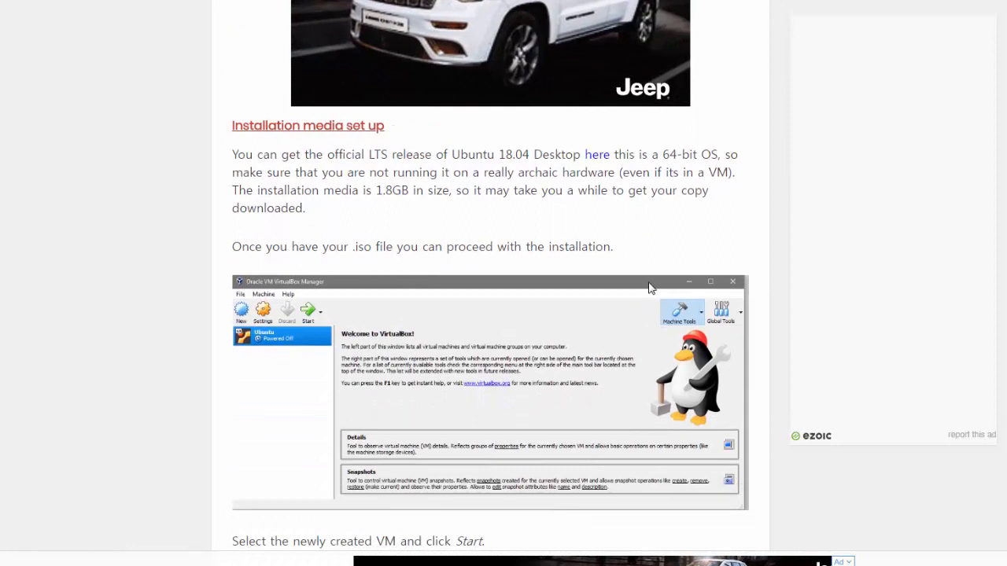
left_click(598, 158)
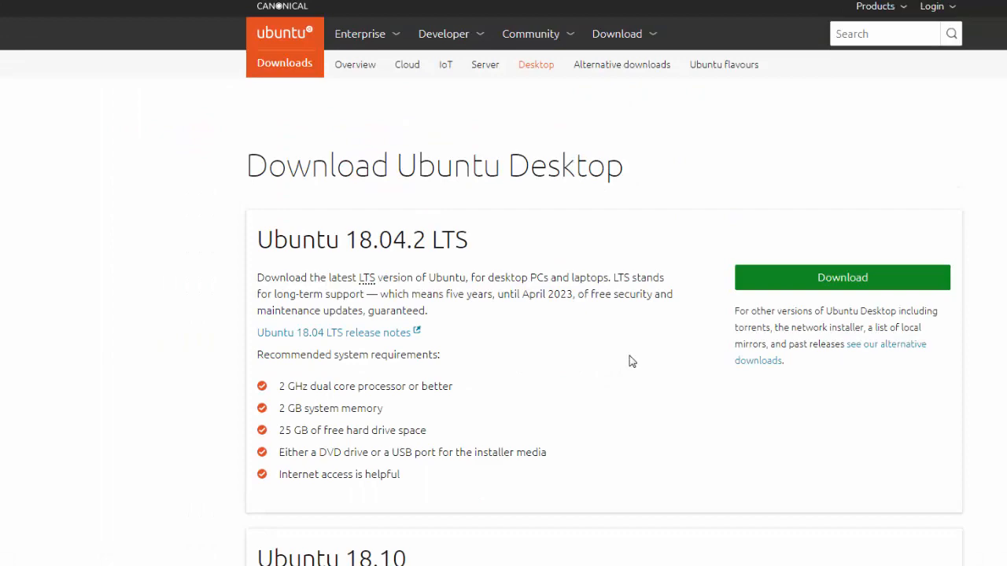
Start downloading Ubuntu 18.04.2 LTS Desktop from the Ubuntu page
left_click(896, 284)
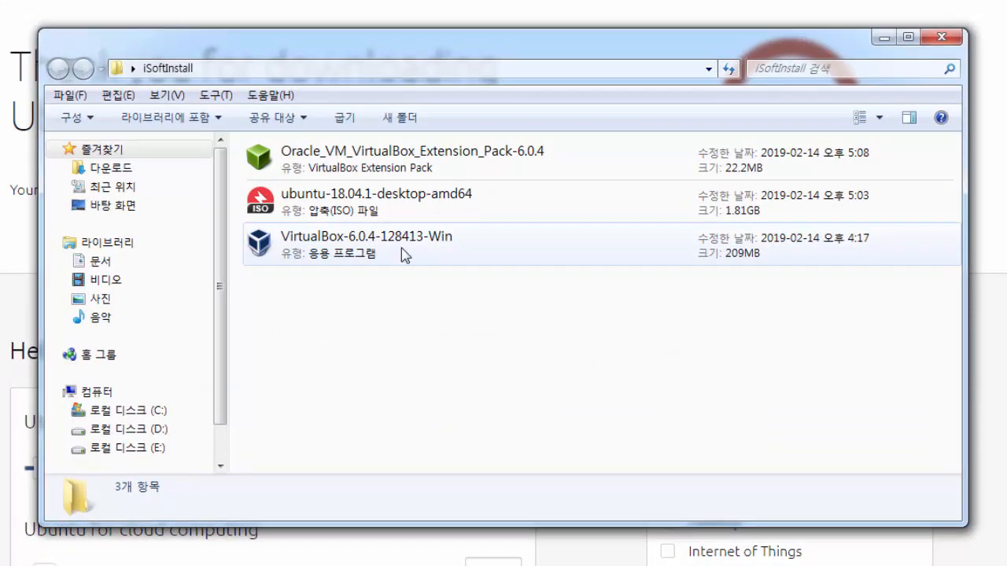
Run the VirtualBox 6.0.4 installer with default features and shortcuts, accepting the network reset warning
double_click(354, 245)
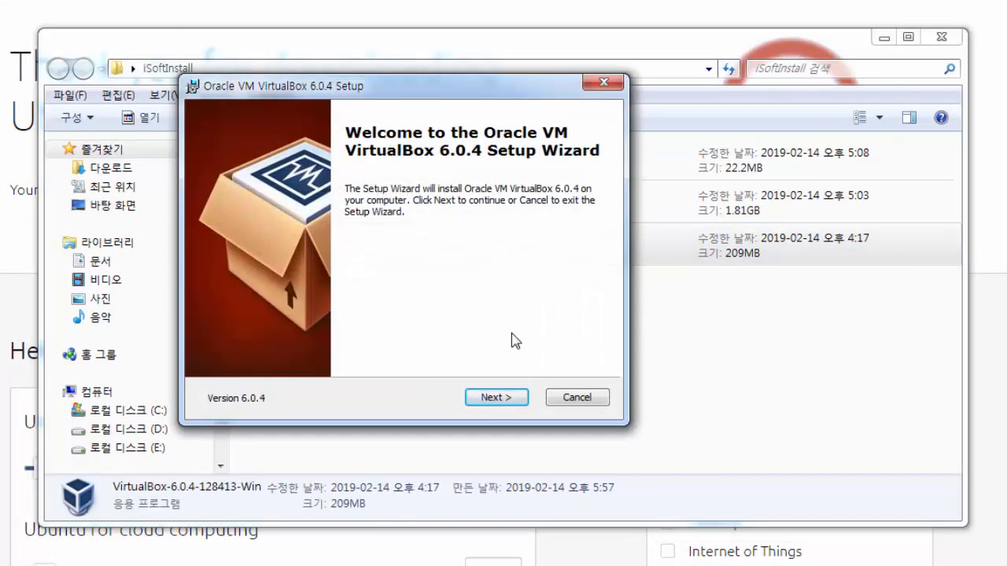
left_click(495, 398)
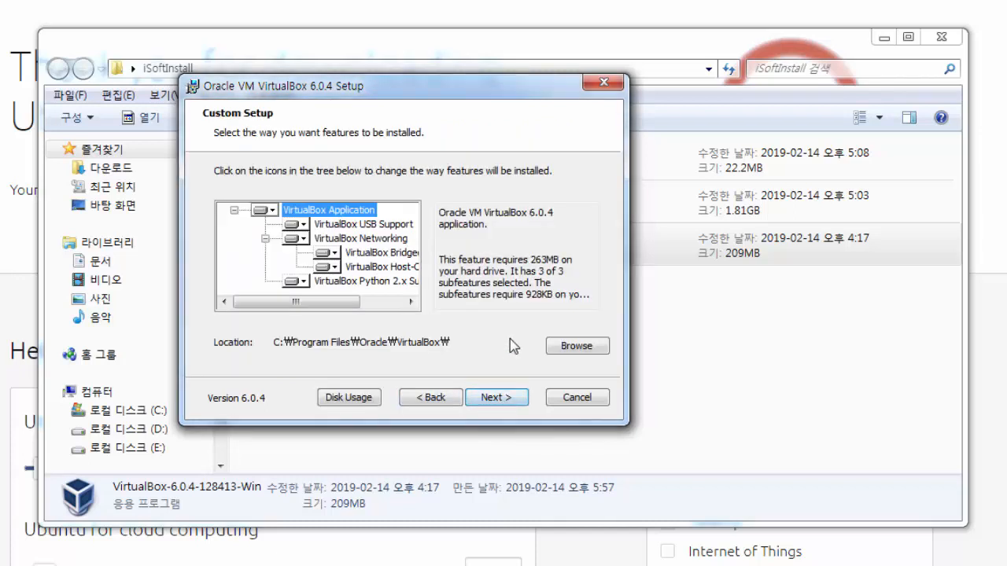
left_click(509, 401)
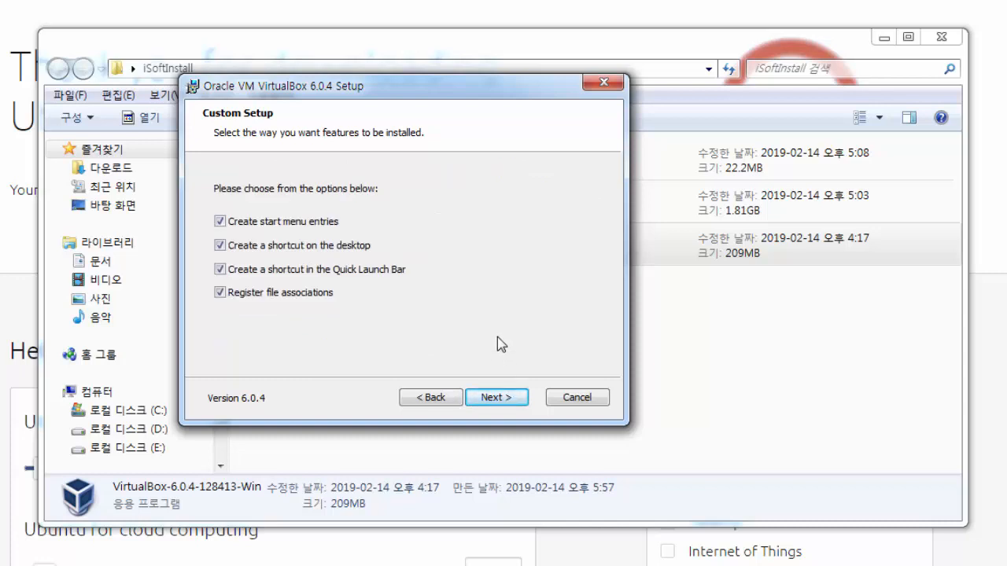
left_click(510, 399)
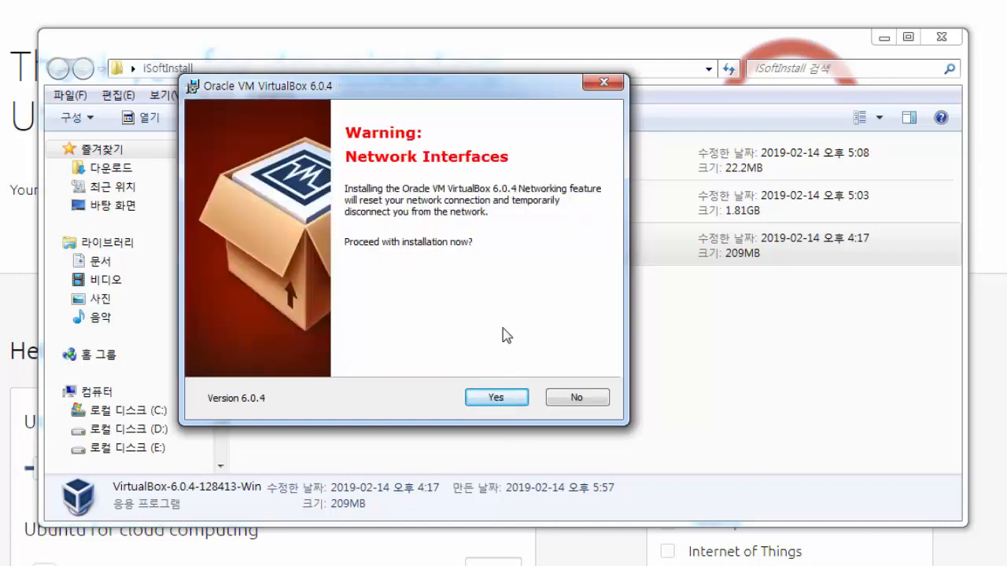
left_click(498, 398)
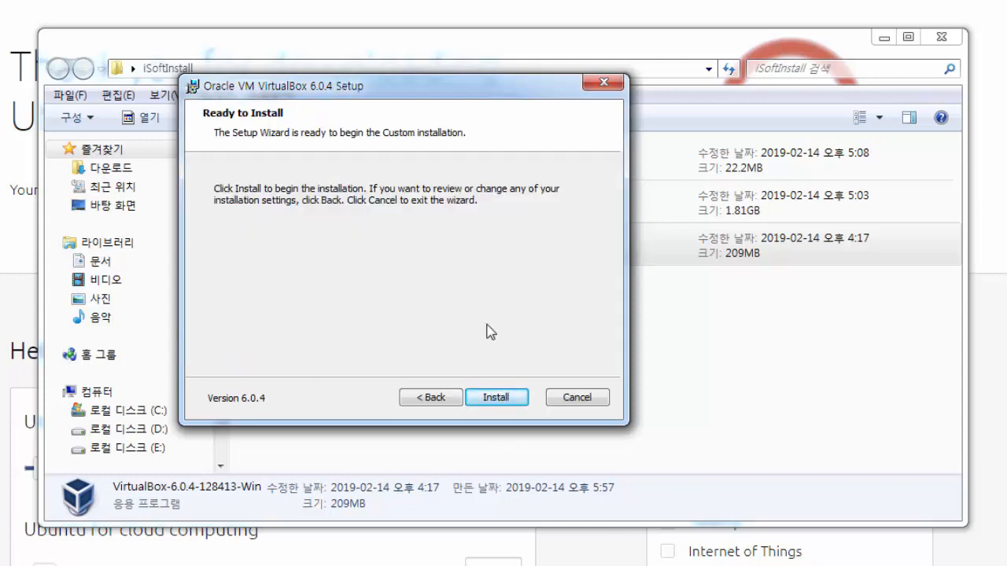
left_click(502, 397)
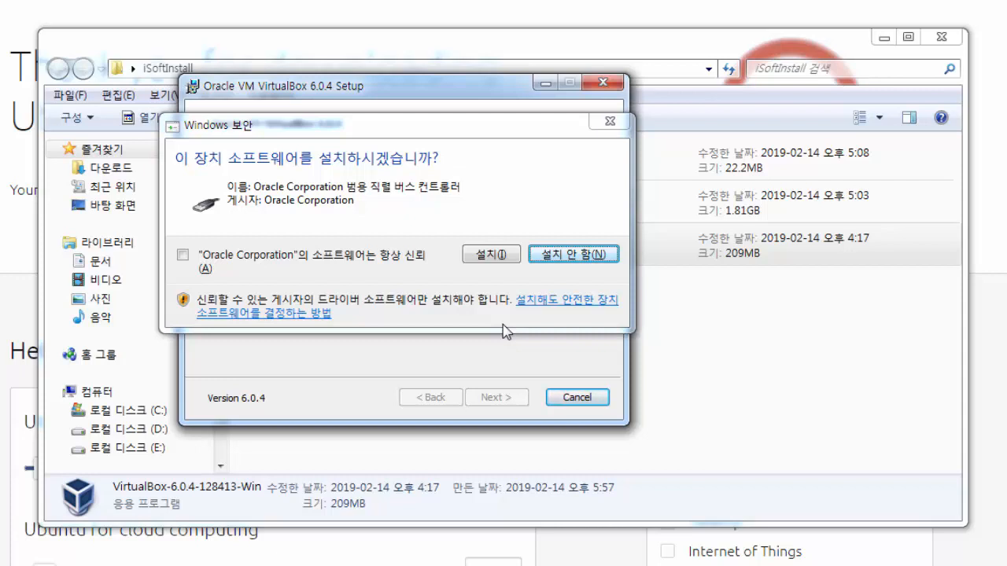
Allow the Oracle USB, network adapter and Network Service drivers, then finish and launch the Manager
left_click(512, 256)
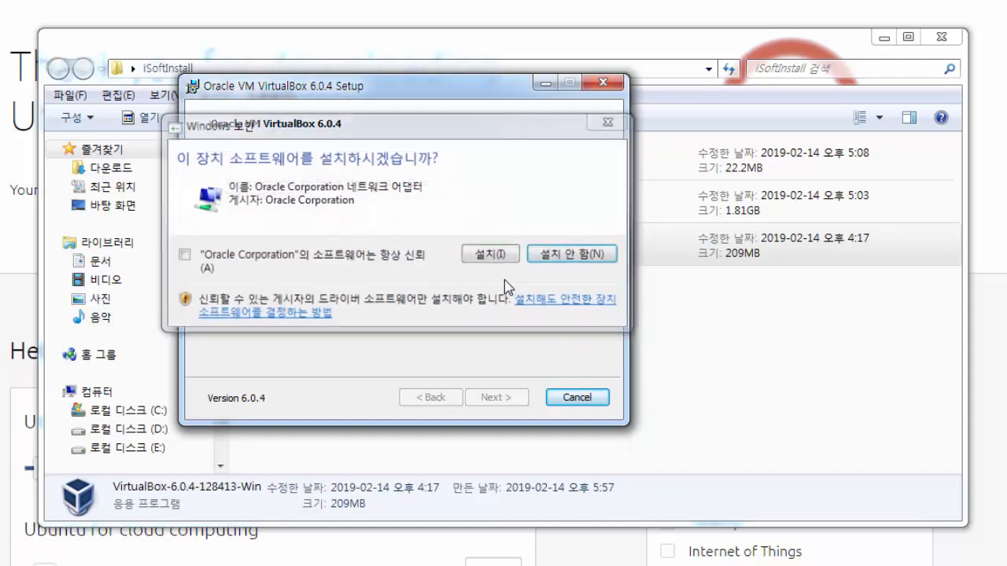
left_click(491, 255)
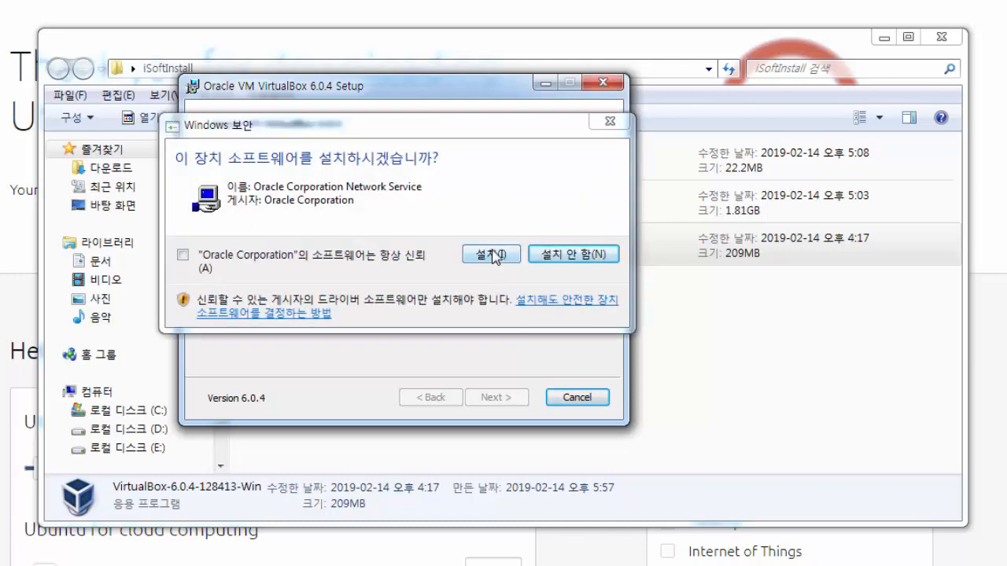
left_click(492, 258)
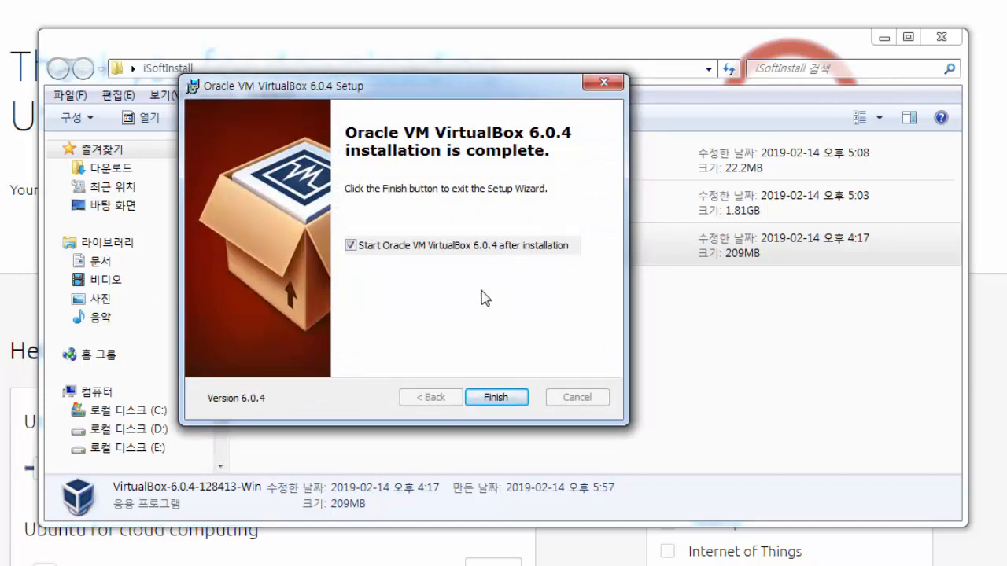
left_click(493, 401)
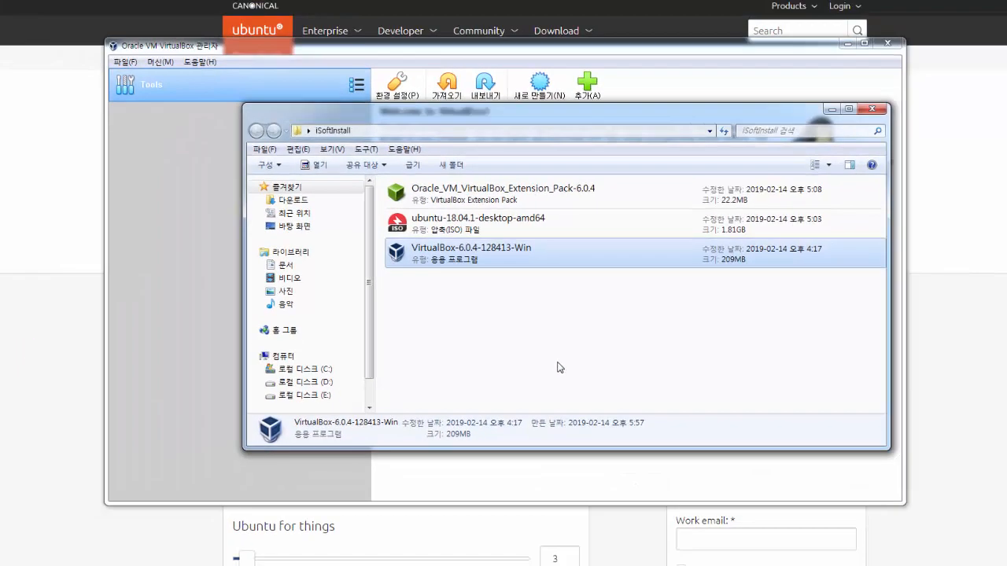
left_click(641, 48)
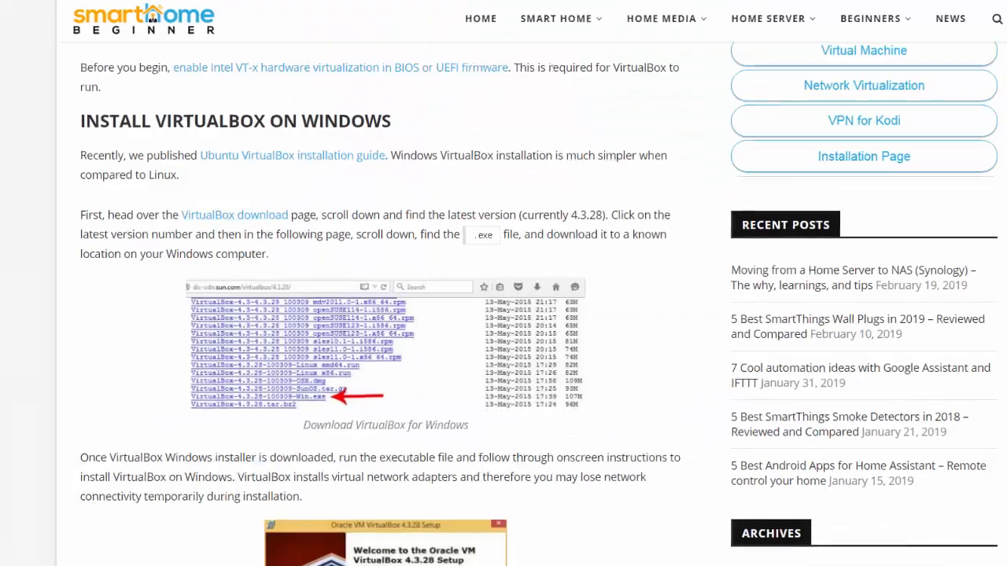
Open the Extension Pack guide for Linux and Windows hosts and scroll to its USB 3.0 section
scroll(442, 217, "down", 1)
scroll(442, 216, "down", 3)
scroll(428, 222, "down", 7)
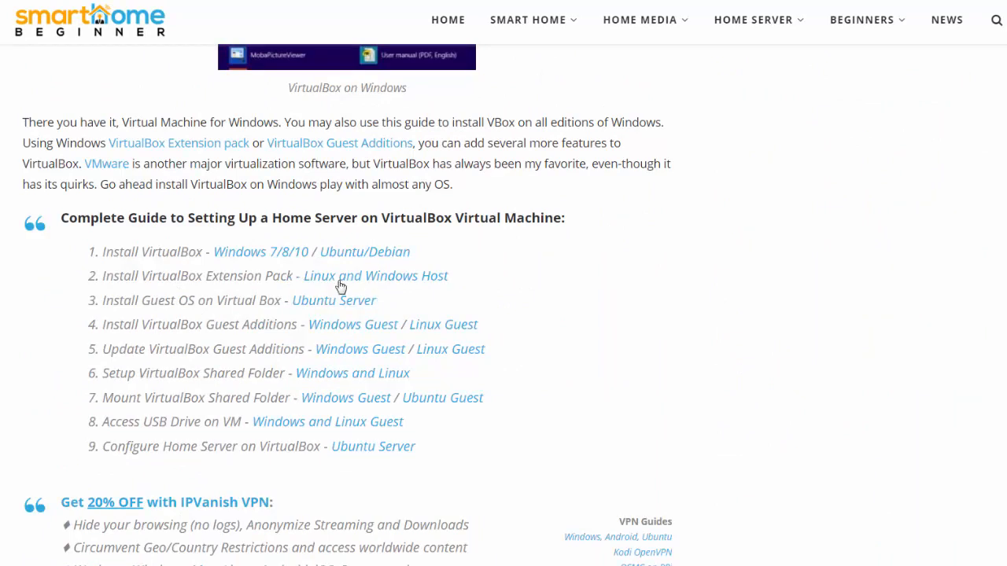
left_click(418, 284)
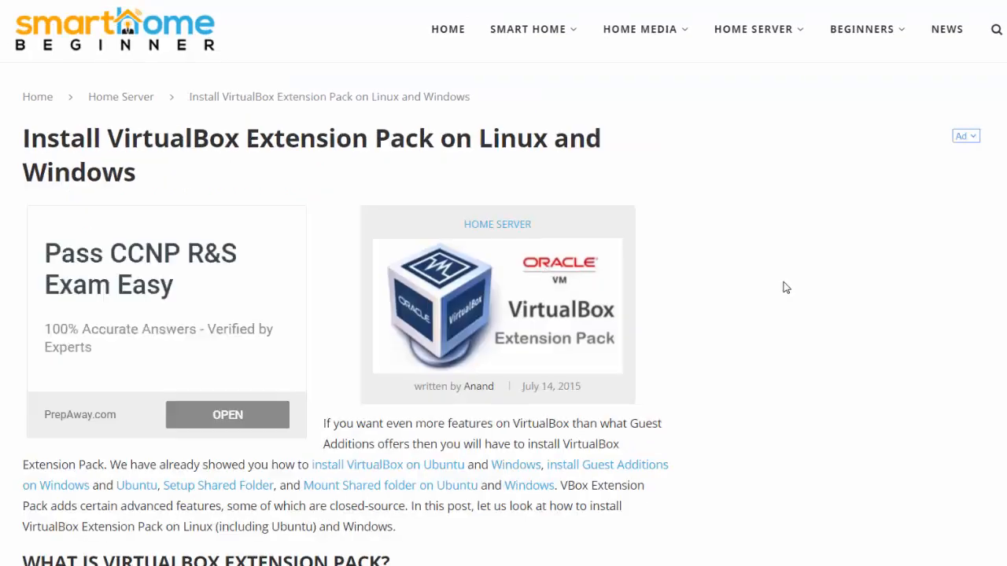
scroll(706, 312, "down", 6)
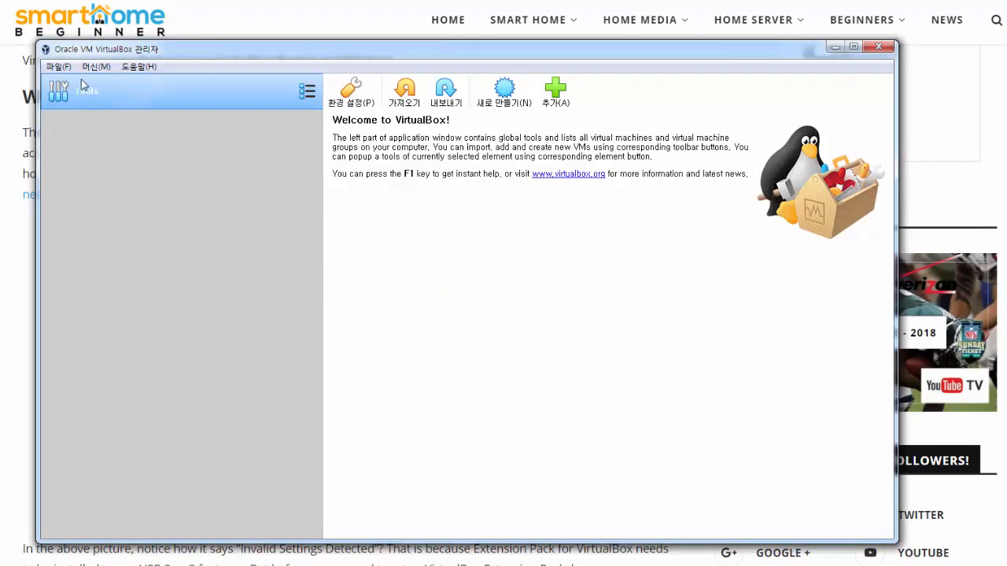
left_click(58, 66)
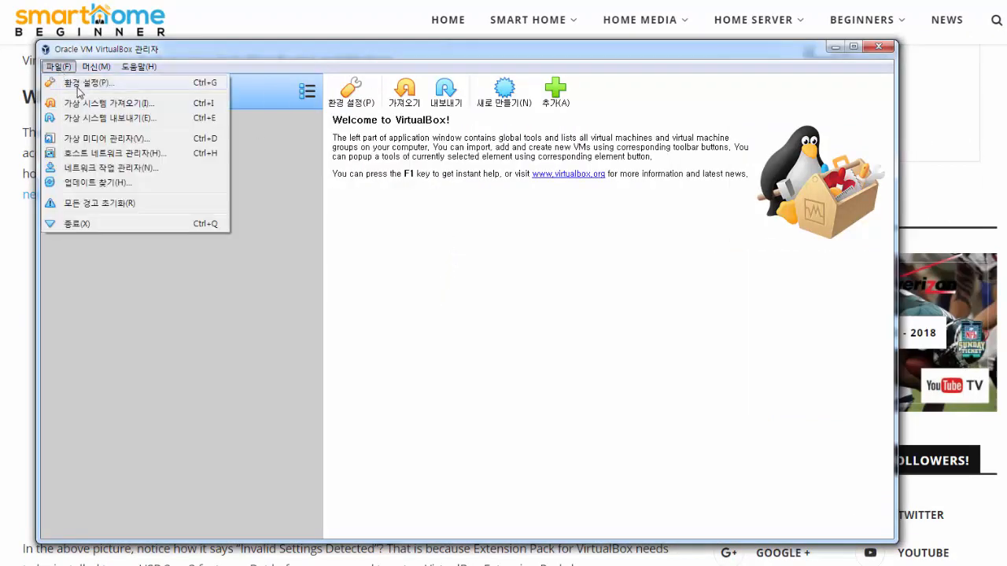
In Preferences > Extensions, add the Extension Pack 6.0.4 file from the Desktop's iSoftInstall folder
left_click(78, 84)
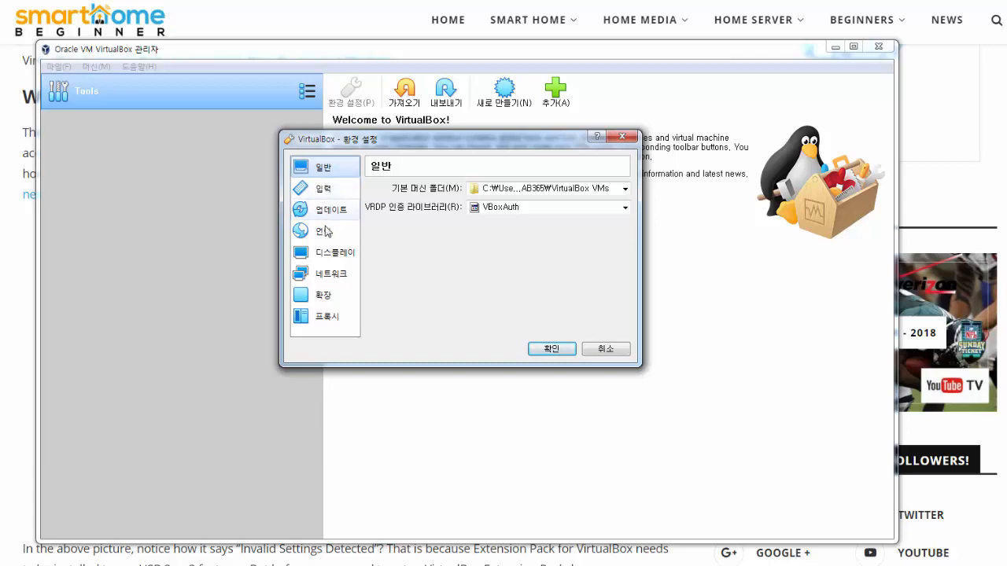
left_click(340, 302)
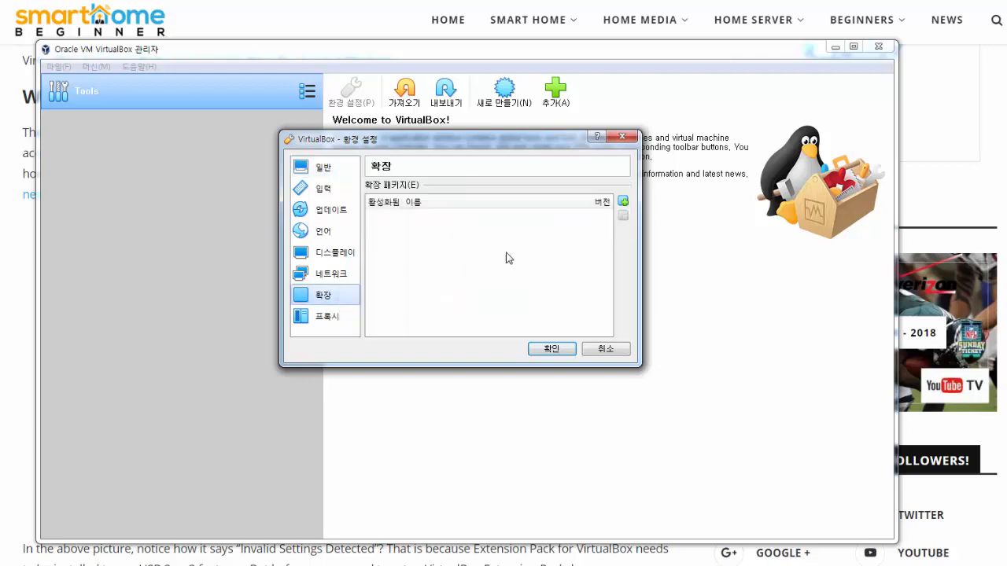
left_click(624, 203)
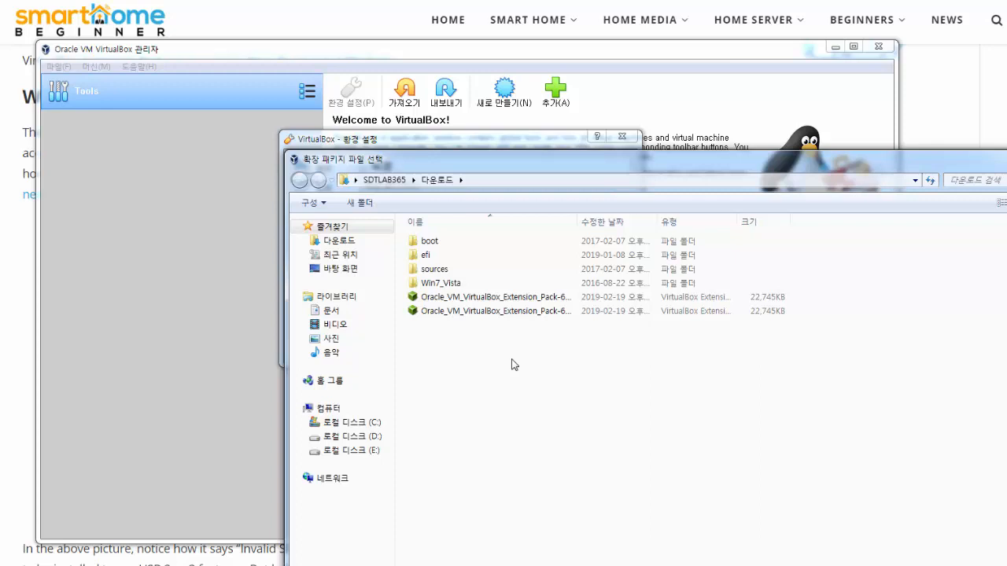
left_click(358, 270)
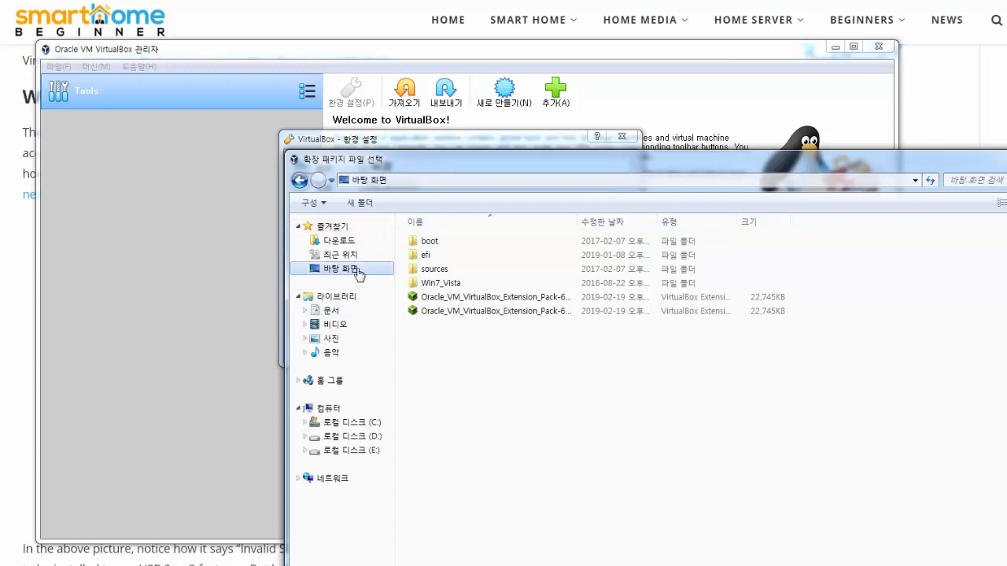
double_click(779, 233)
left_click(517, 250)
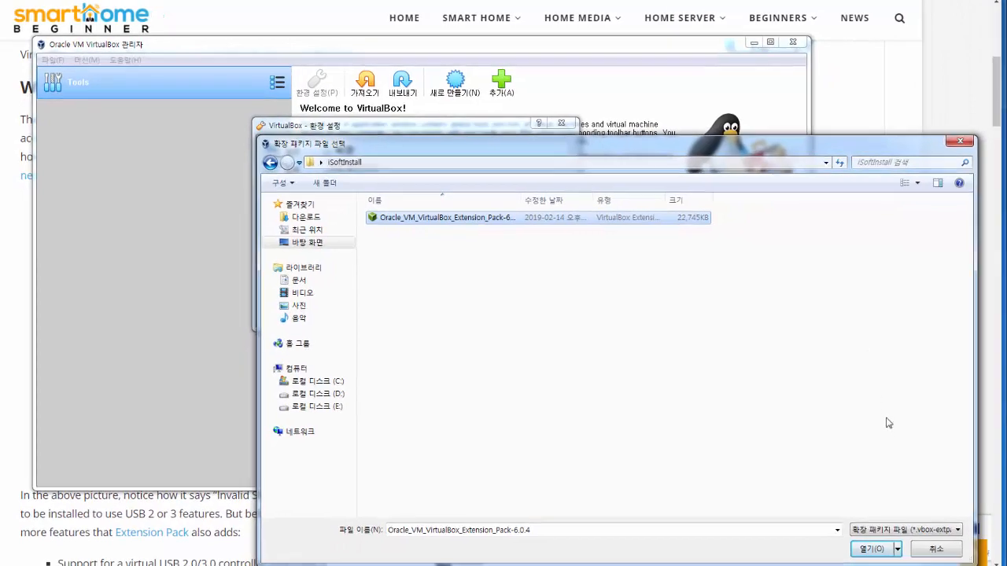
left_click(872, 549)
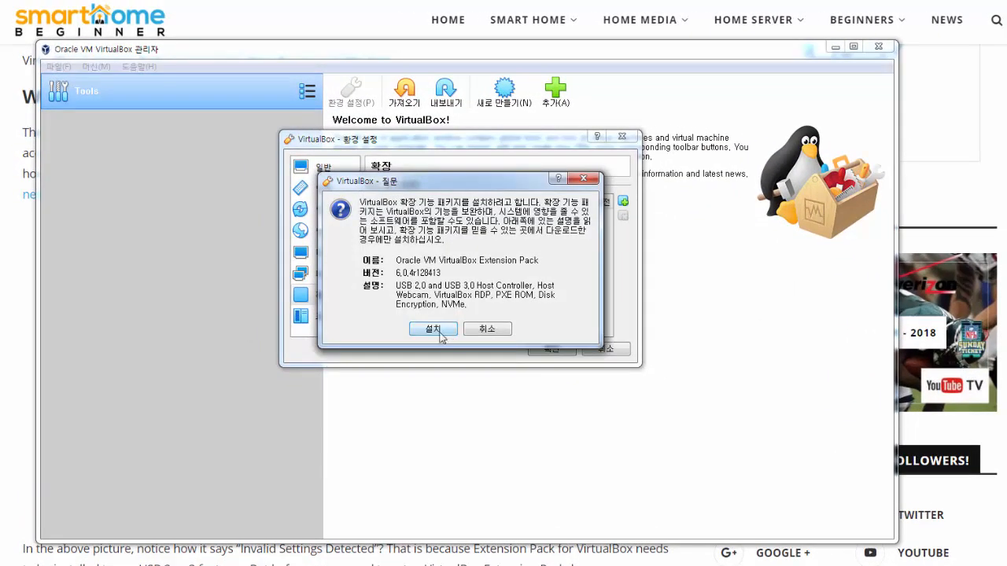
Install the Extension Pack 6.0.4r128413, agree to its license, and close Preferences with OK
left_click(433, 328)
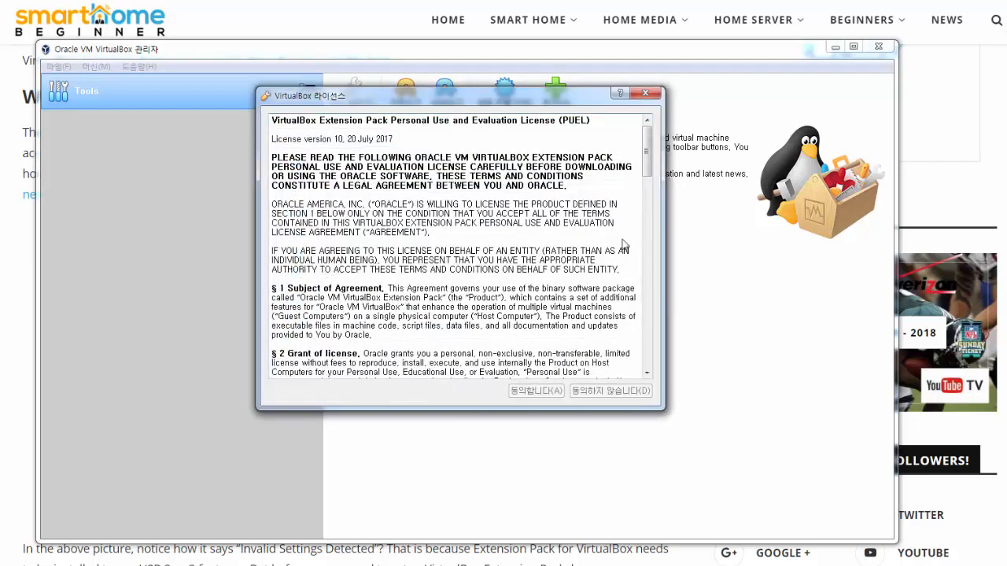
left_click_drag(645, 176, 646, 366)
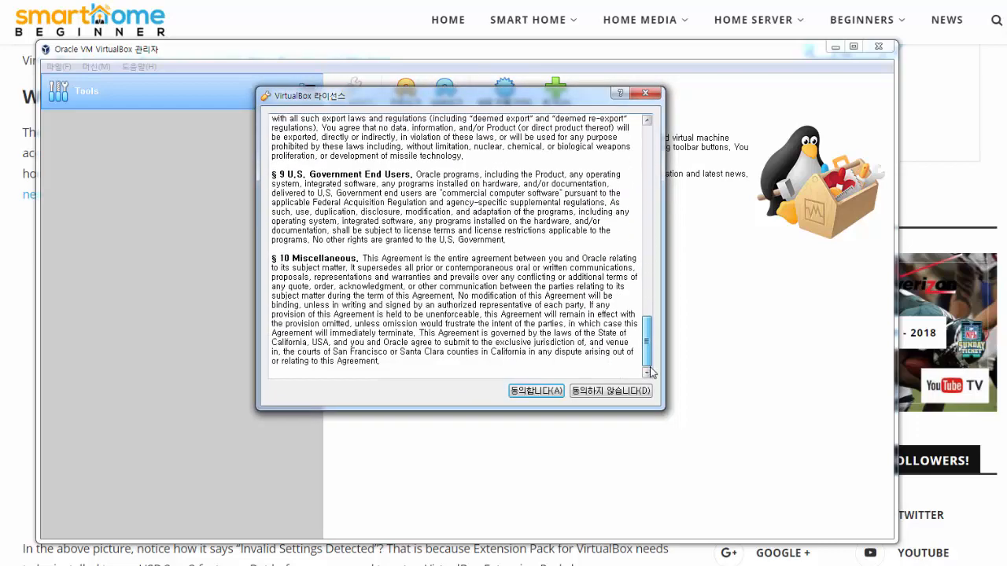
left_click(536, 392)
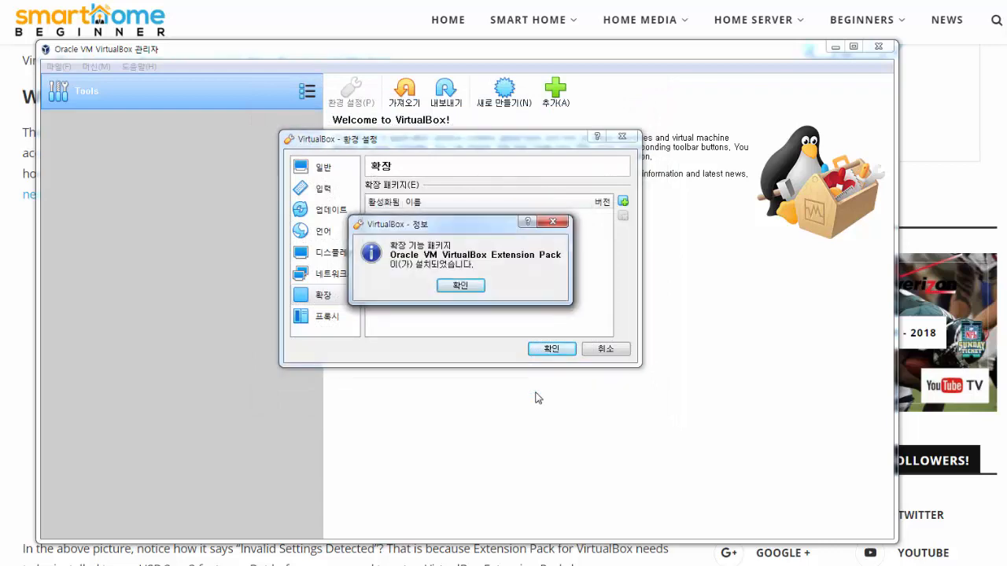
left_click(461, 285)
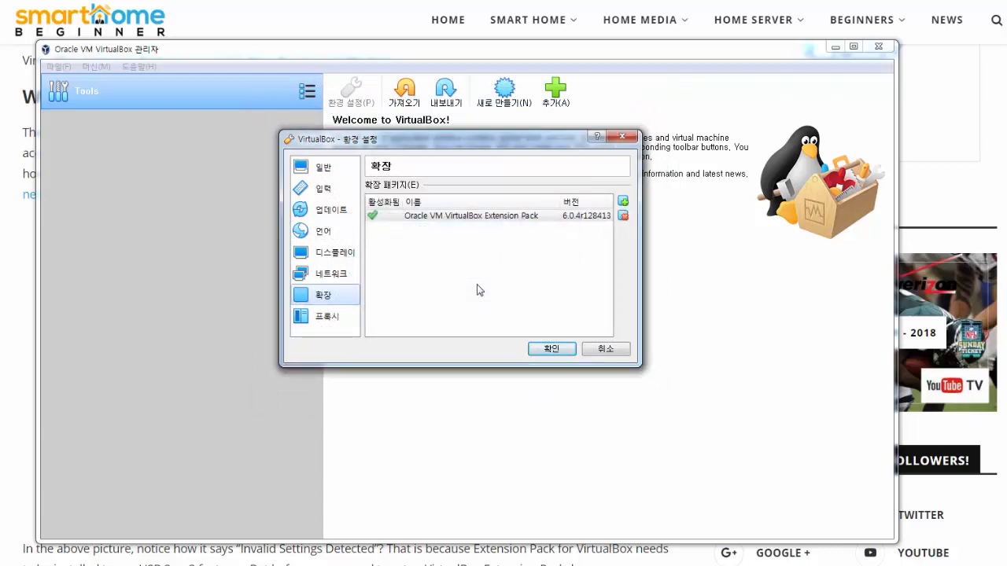
left_click(555, 349)
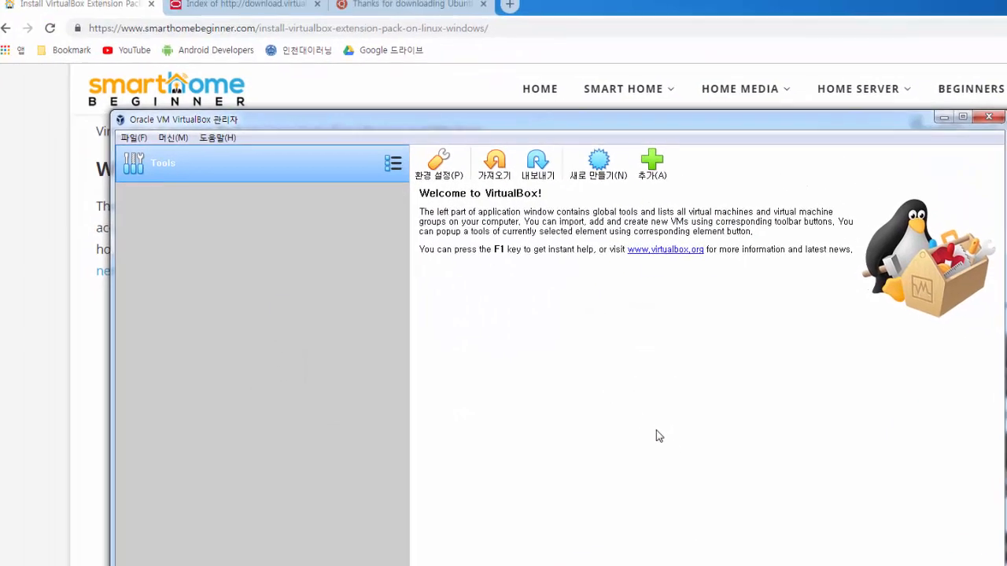
Return from the Ubuntu download pages to the Linux Hint guide and read down to Step 2
left_click(435, 1)
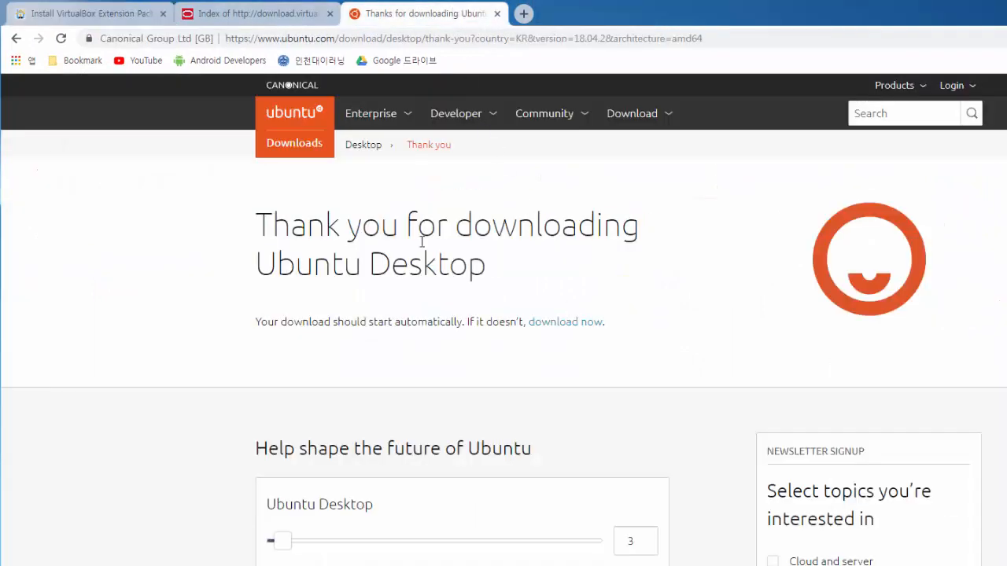
left_click(16, 40)
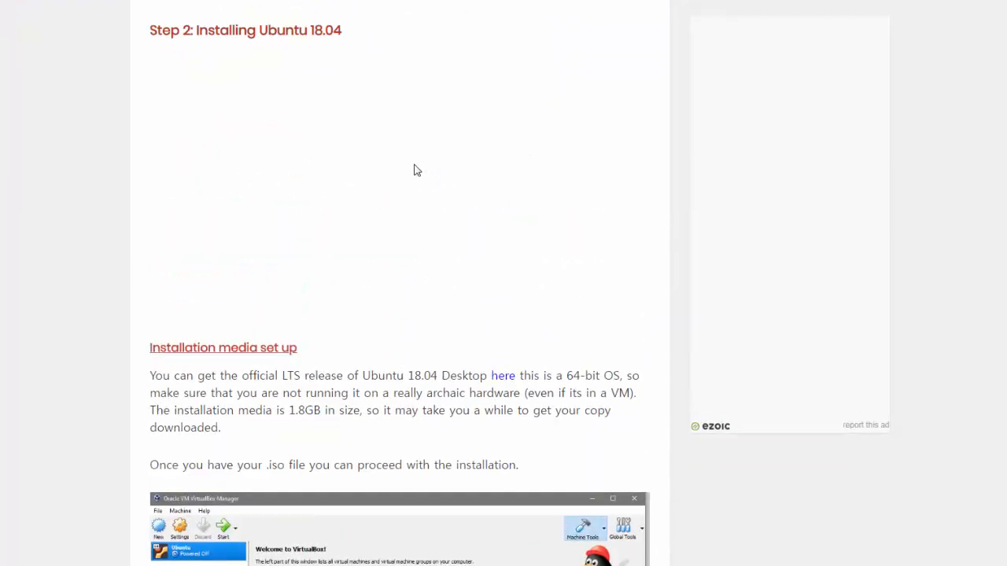
scroll(414, 169, "up", 5)
scroll(420, 162, "up", 15)
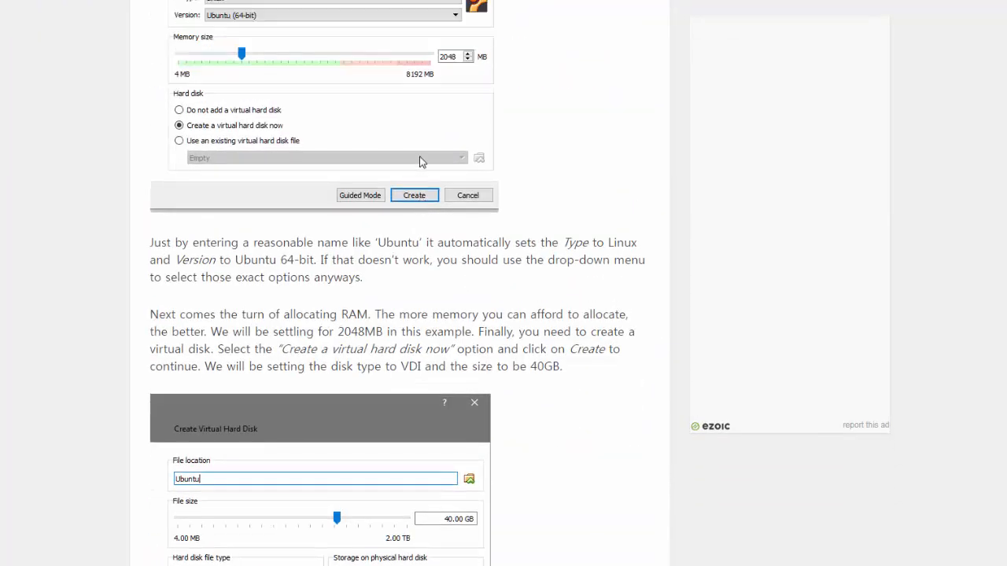
scroll(419, 157, "up", 10)
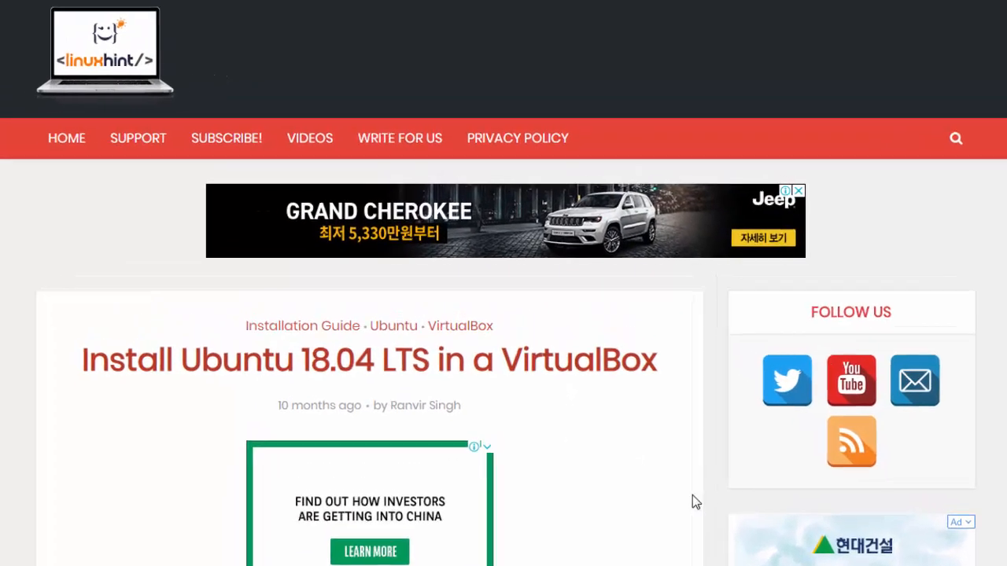
scroll(637, 467, "down", 15)
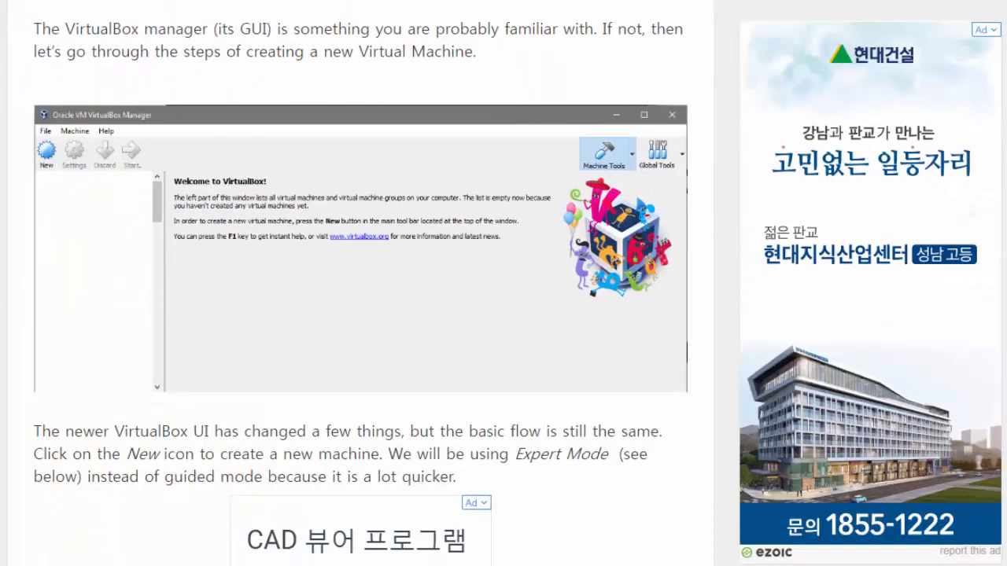
scroll(358, 283, "down", 20)
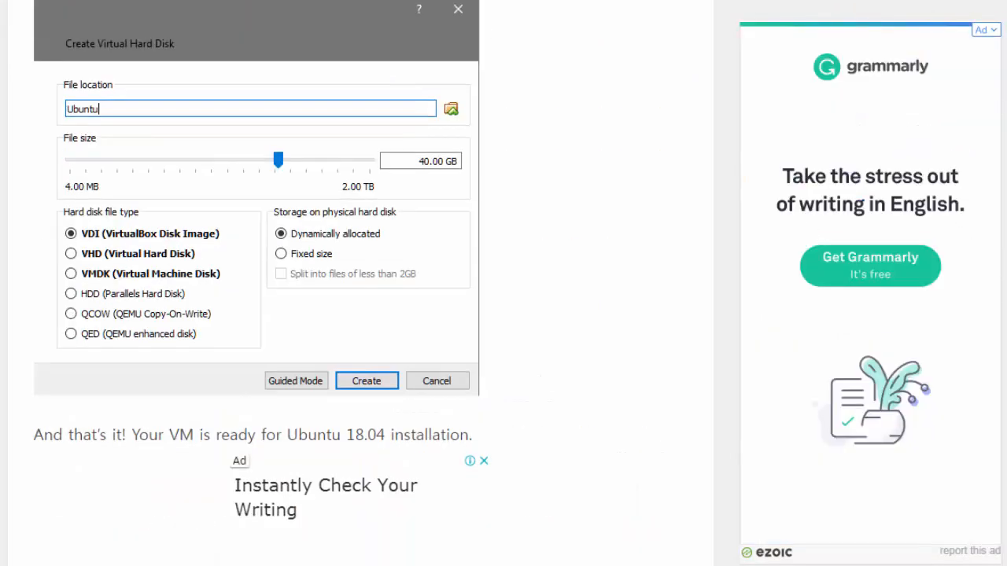
scroll(358, 283, "down", 3)
scroll(358, 283, "down", 3)
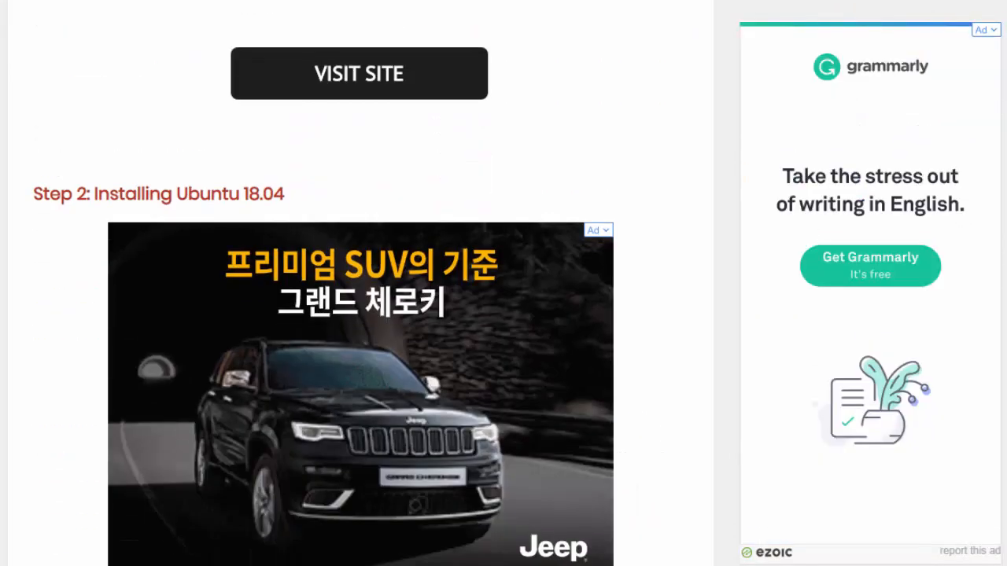
scroll(357, 283, "down", 8)
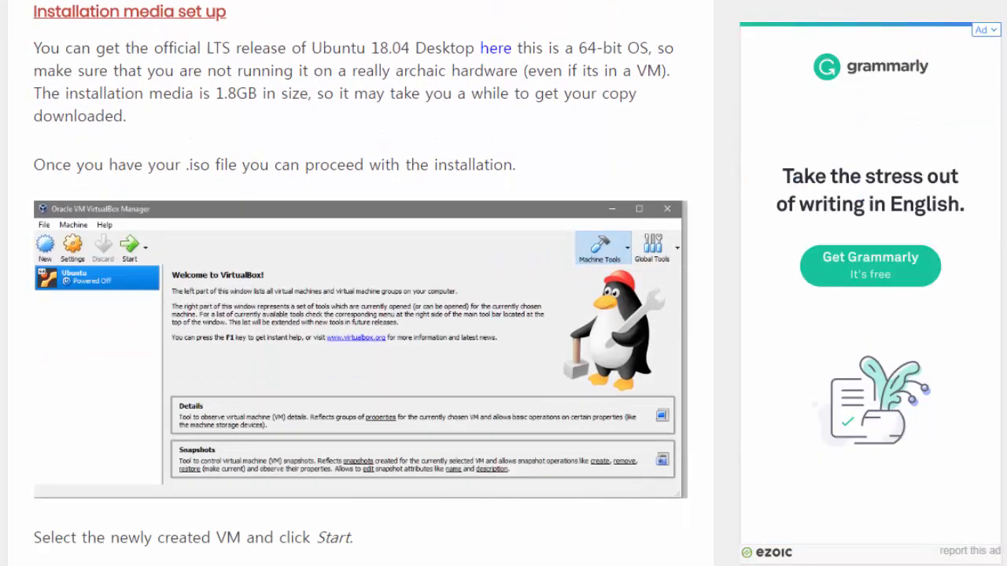
scroll(358, 283, "down", 6)
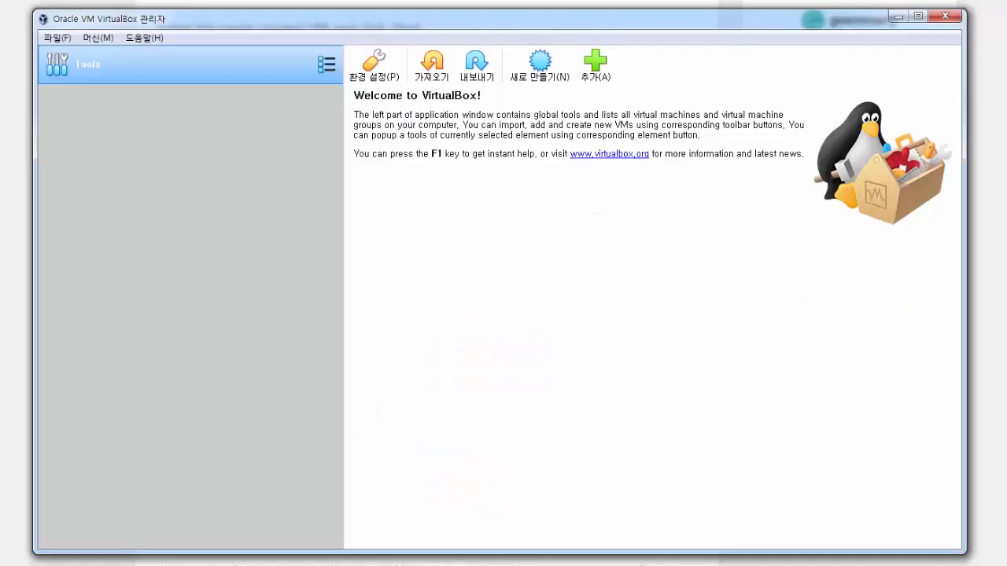
Create a new VM named 'Ubuntu 18.04' with 2048 MB of memory
left_click(540, 62)
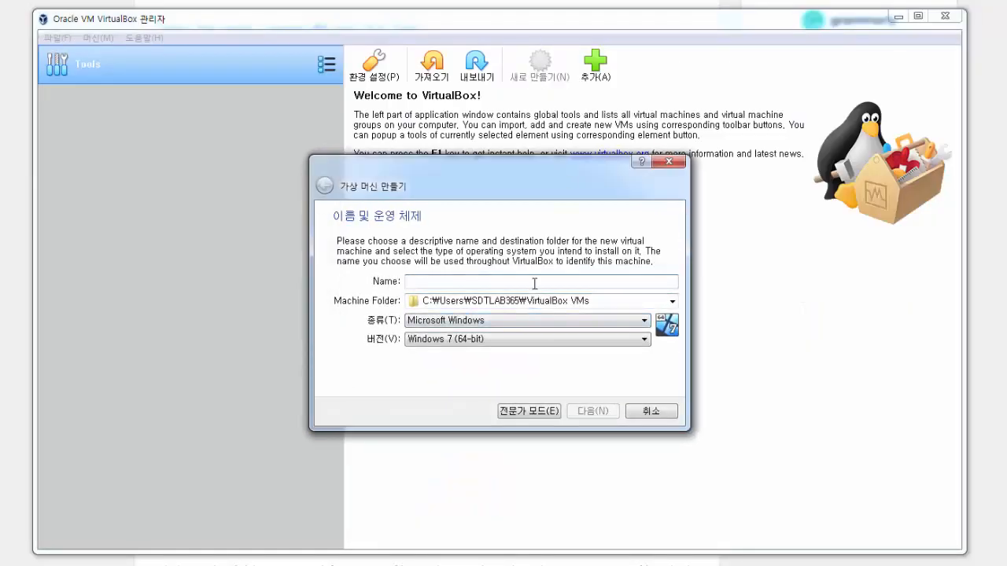
type("Un")
key("BackSpace")
type("buntu 18.04")
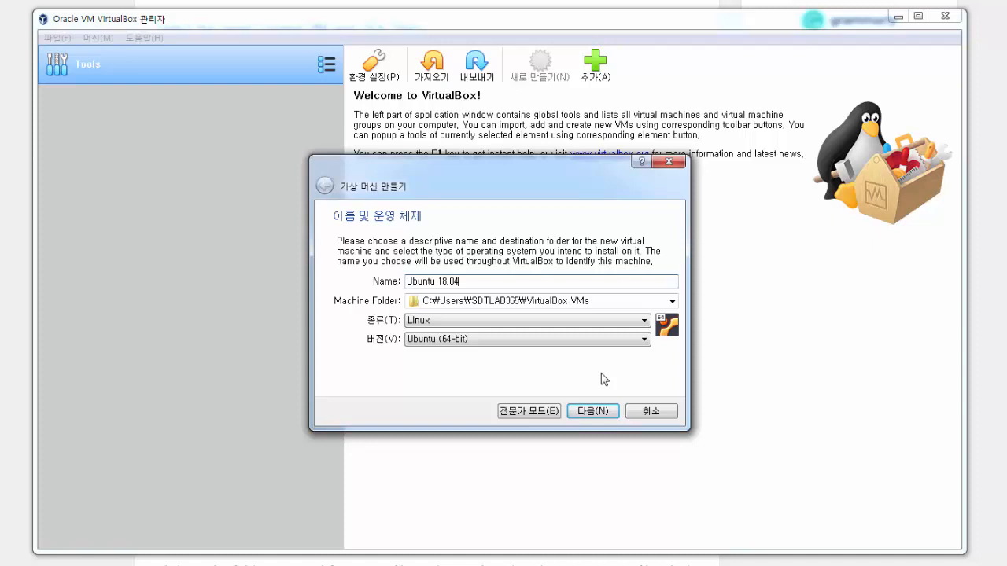
left_click(608, 411)
double_click(641, 277)
type("2048")
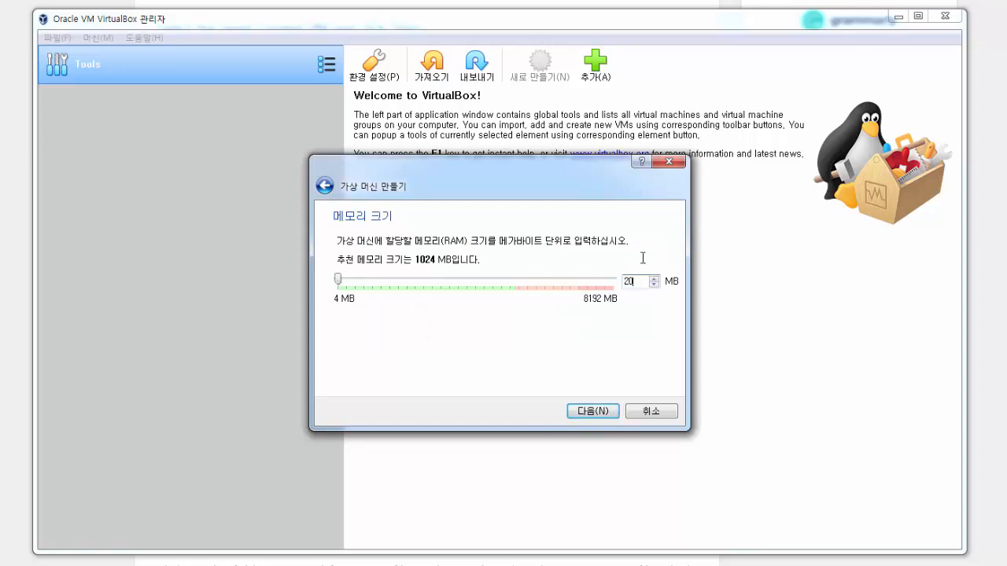
left_click(590, 412)
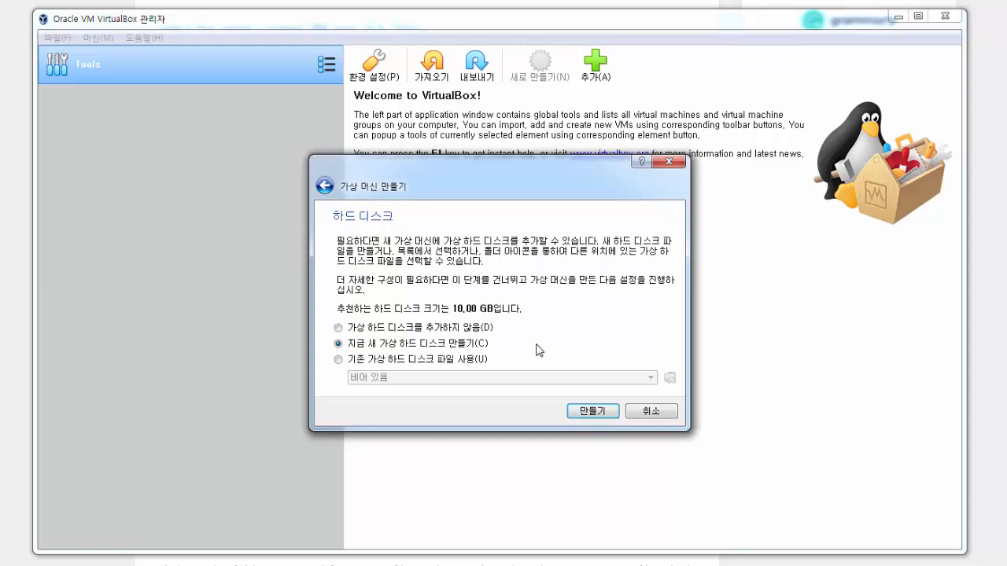
Give it a new dynamically allocated 40 GB VDI hard disk and create the VM
left_click(601, 417)
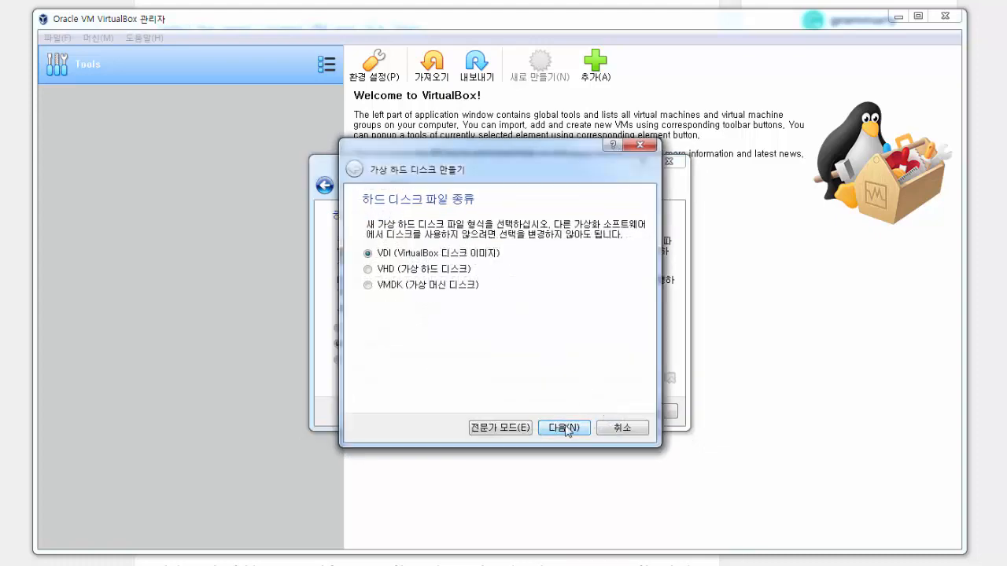
left_click(564, 428)
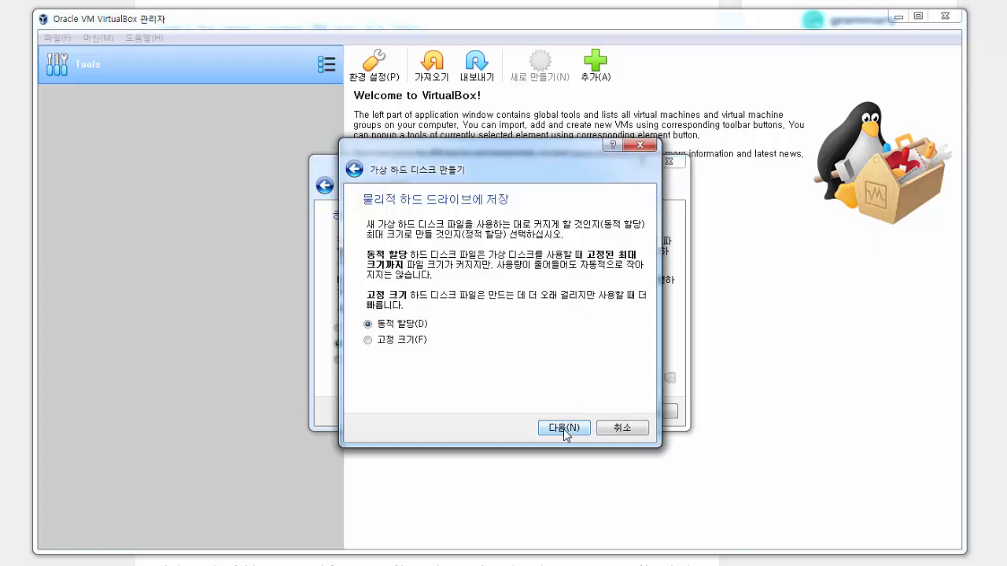
left_click(564, 429)
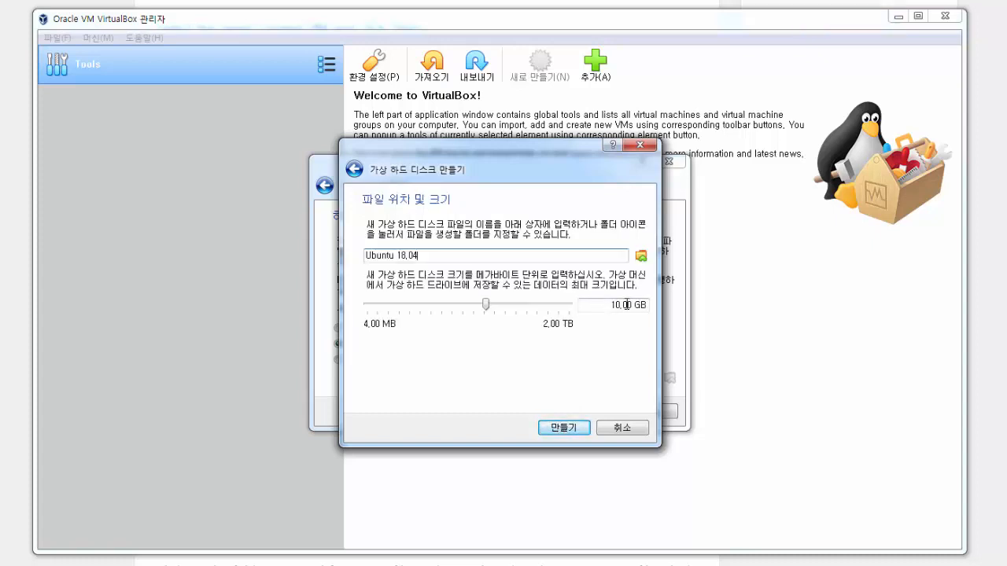
left_click(611, 302)
key("BackSpace")
type("4")
left_click(564, 428)
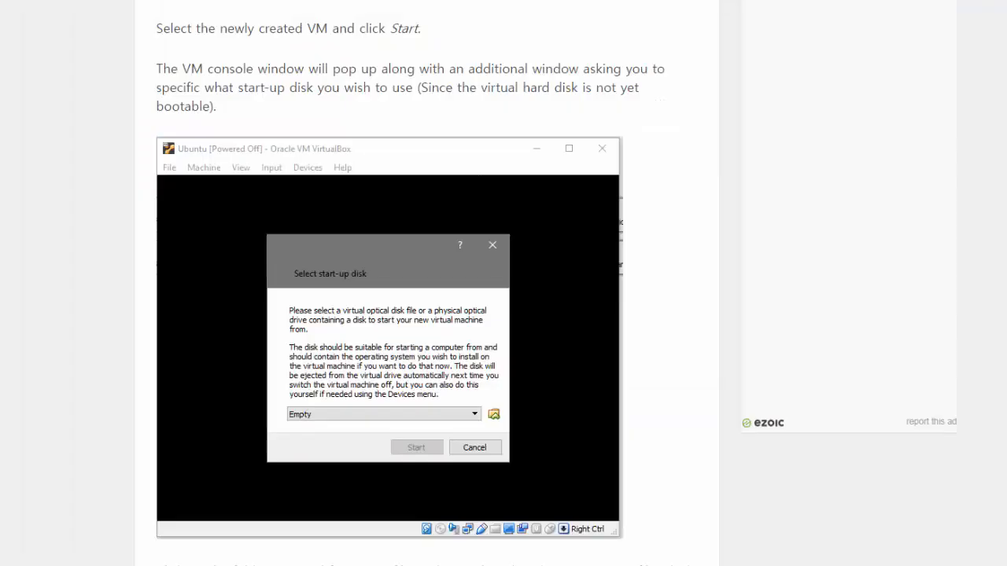
Scroll the tutorial down to the 'Who are you?' section, then start the Ubuntu 18.04 VM
scroll(459, 282, "up", 4)
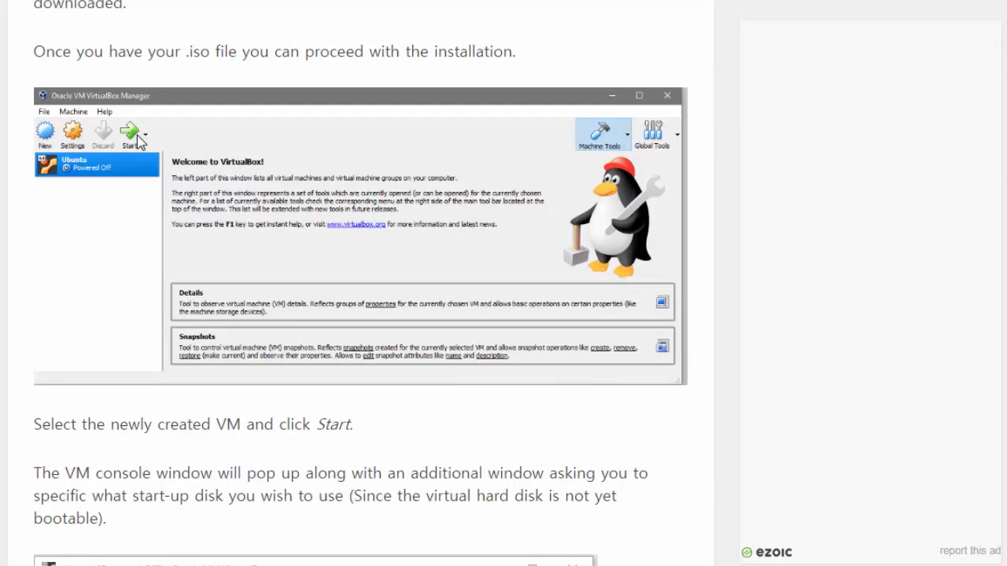
scroll(522, 409, "down", 2)
scroll(568, 433, "down", 4)
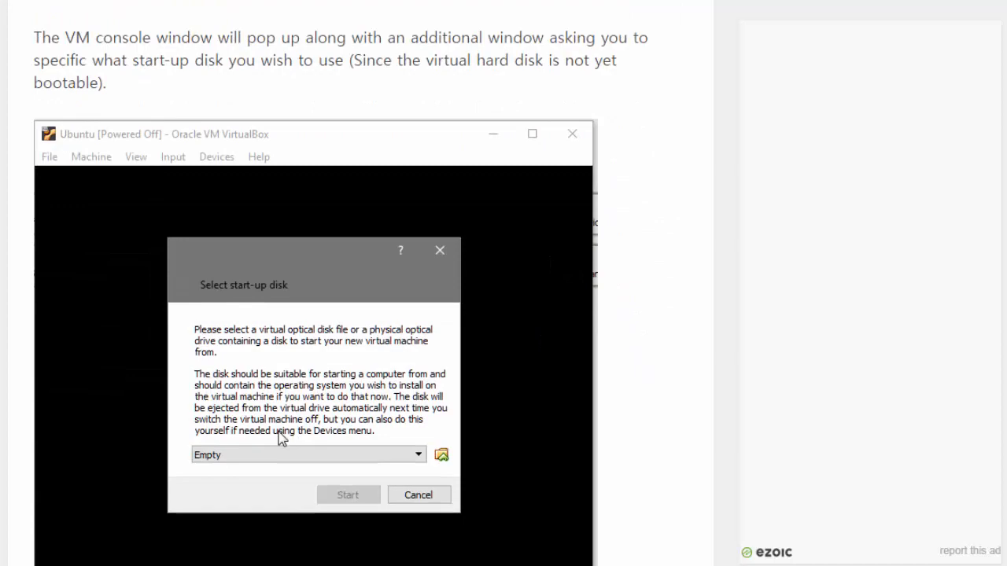
scroll(472, 467, "down", 7)
scroll(472, 468, "down", 15)
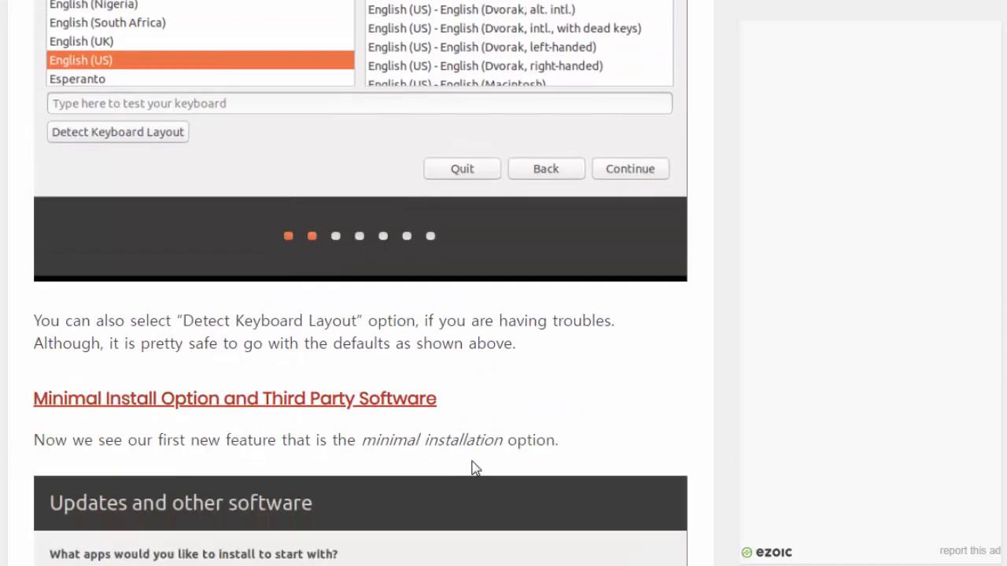
scroll(475, 468, "down", 18)
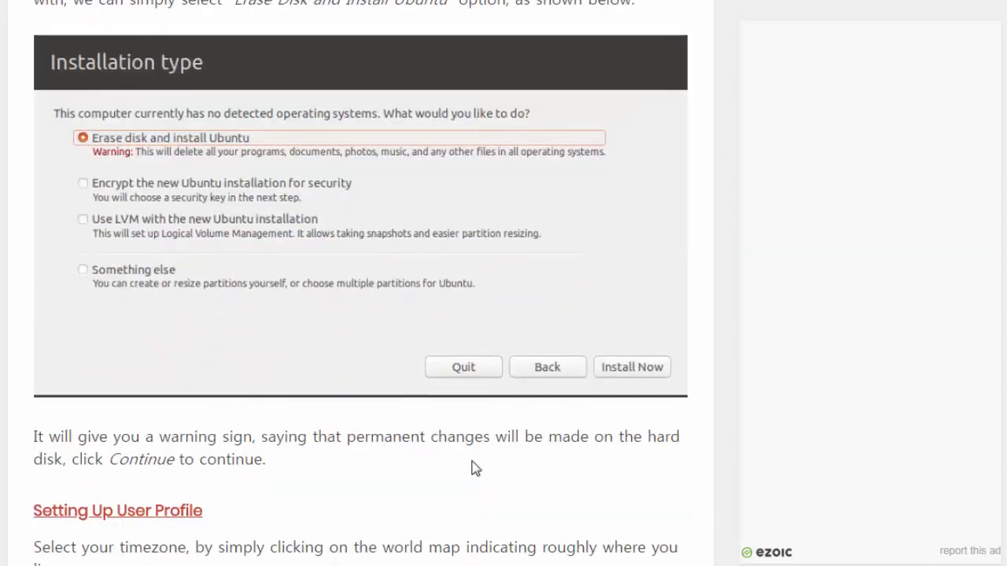
scroll(474, 468, "down", 6)
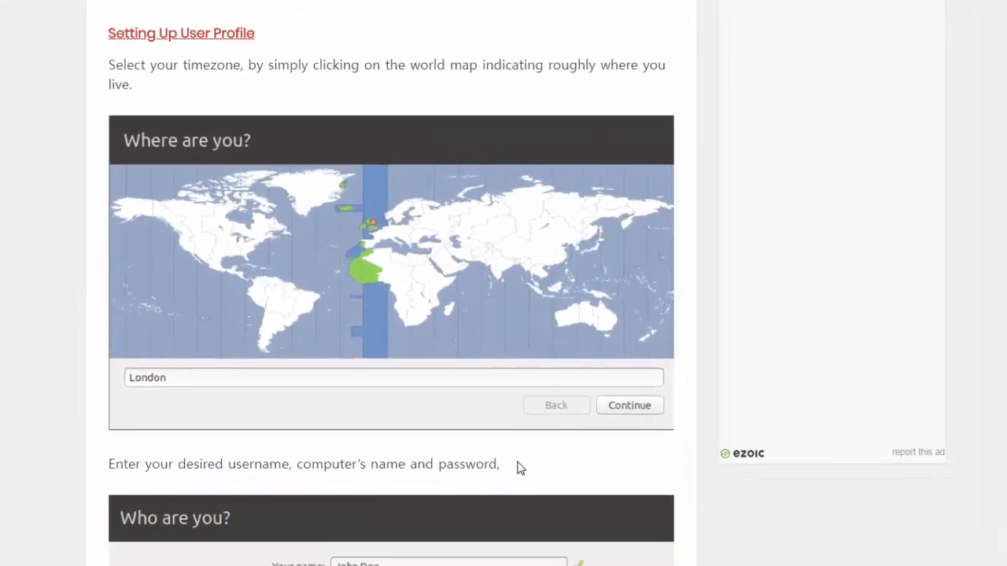
scroll(517, 466, "down", 3)
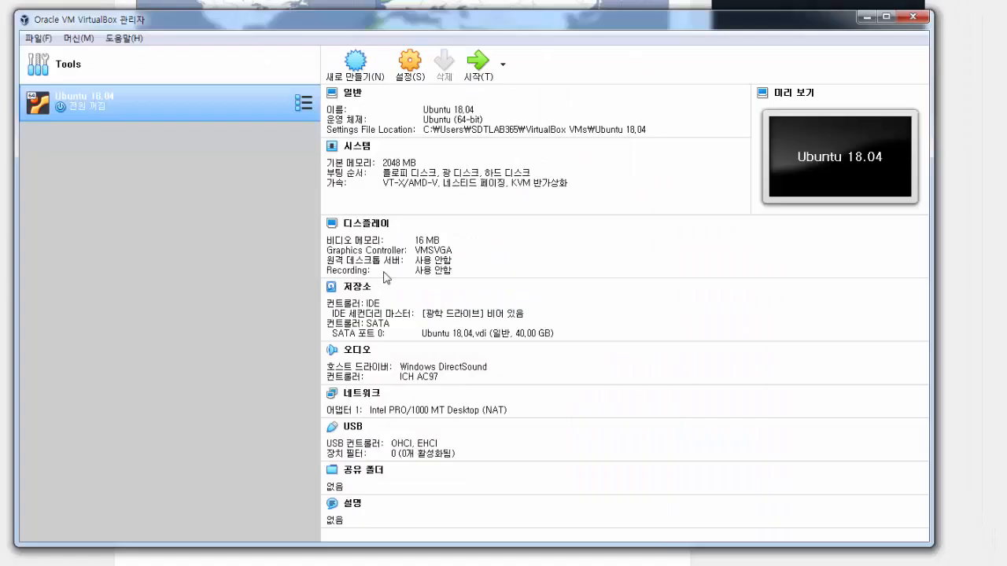
left_click(477, 65)
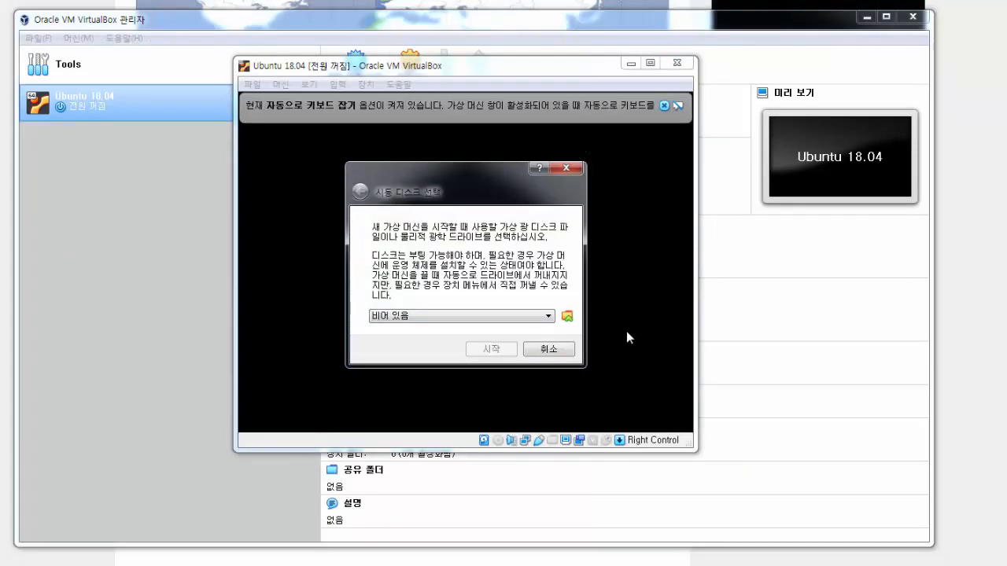
Boot the VM from the ubuntu-18.04.1-desktop-amd64 ISO and dismiss the keyboard and mouse notices
left_click(567, 316)
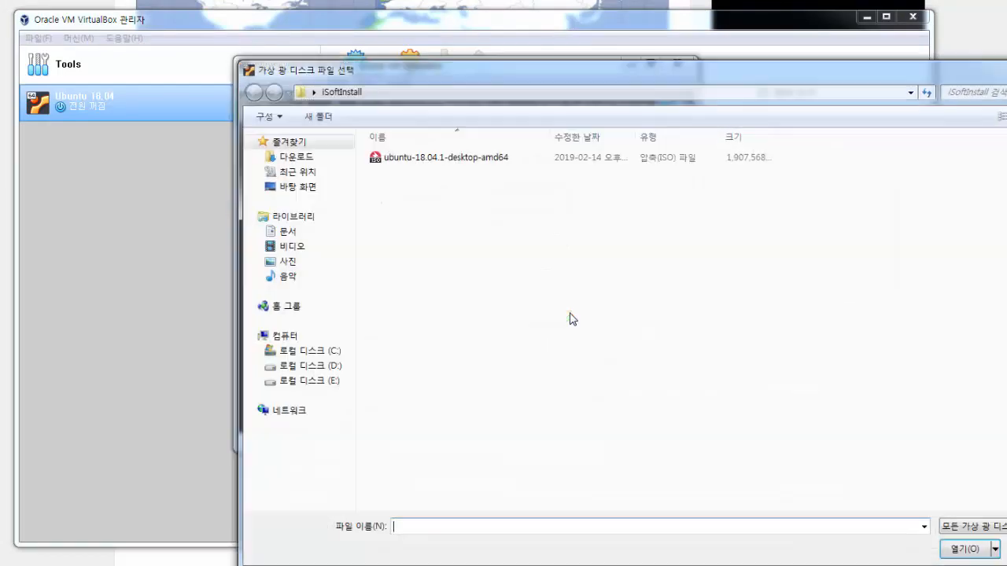
left_click(472, 161)
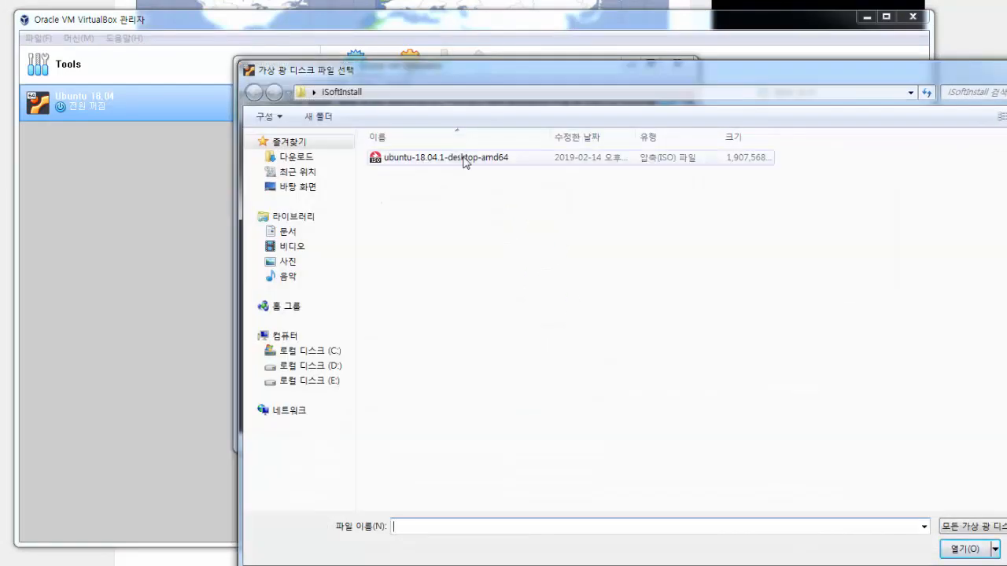
left_click(964, 549)
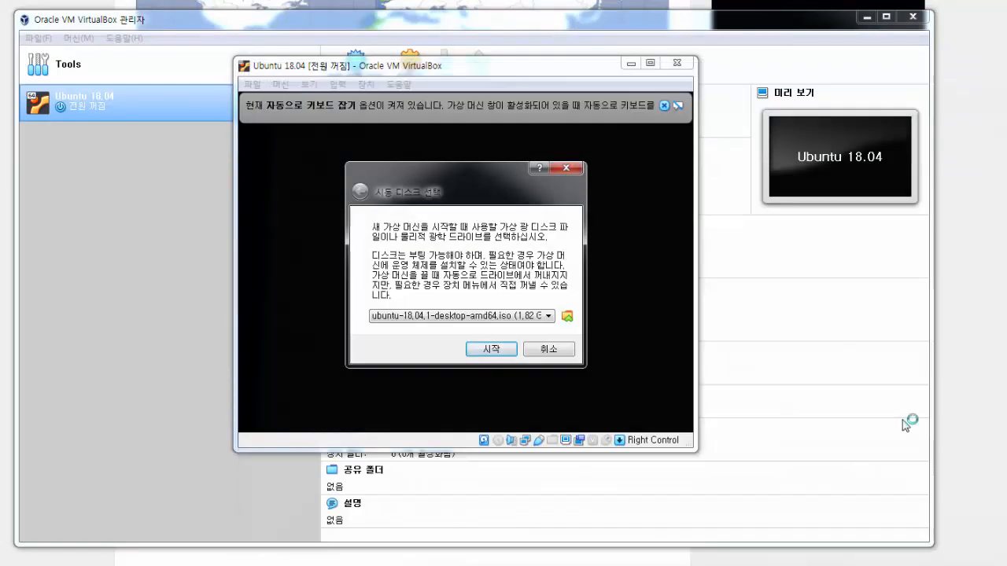
left_click(488, 350)
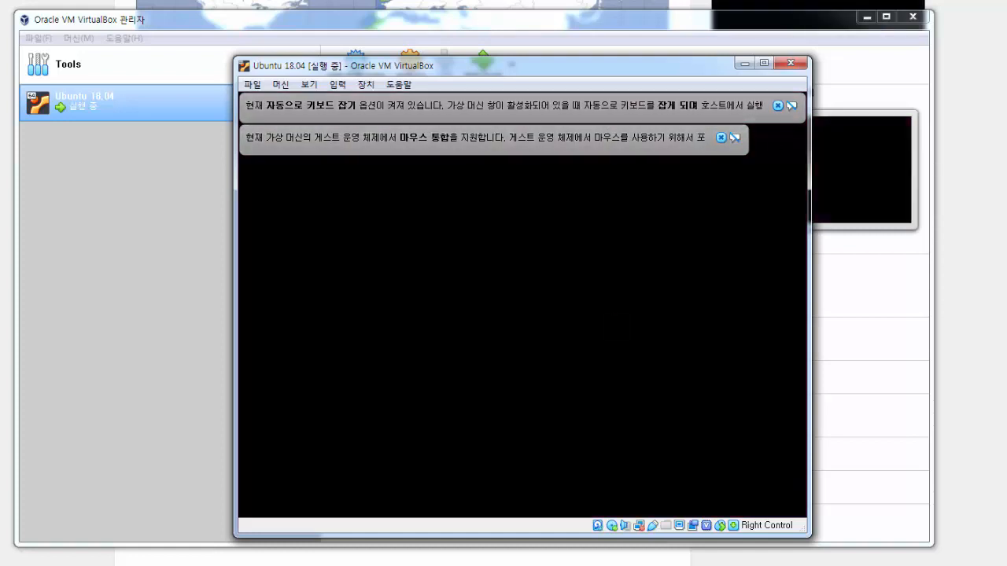
left_click(778, 106)
left_click(720, 106)
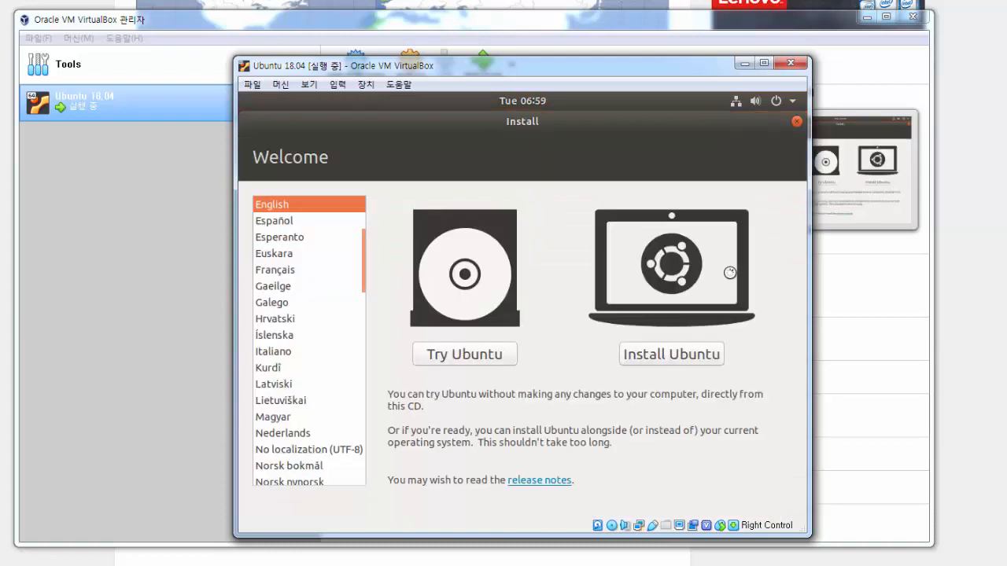
Install Ubuntu with English (US) keyboard, normal install with updates, erased disk, and Seoul timezone
left_click(696, 356)
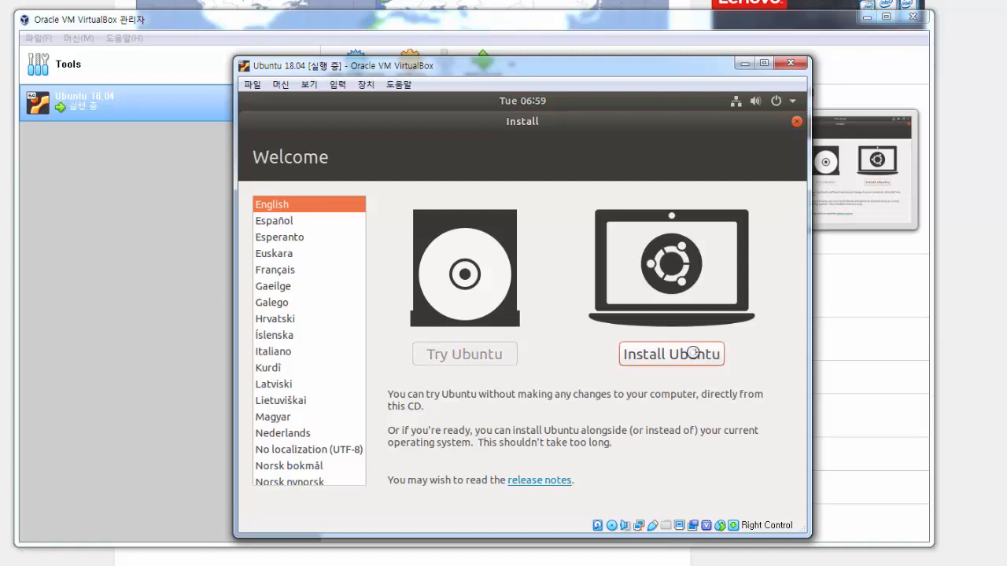
left_click(688, 356)
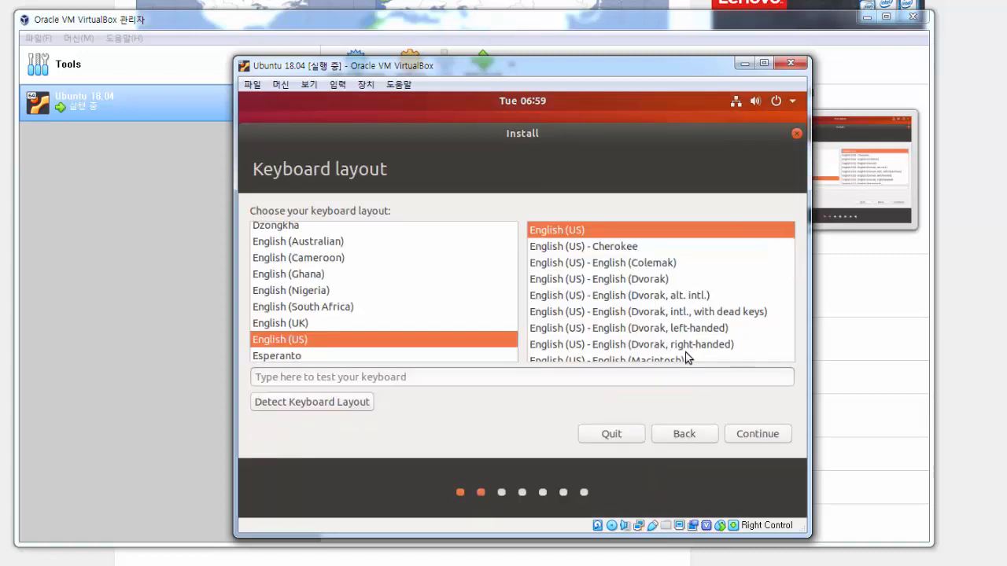
left_click(775, 434)
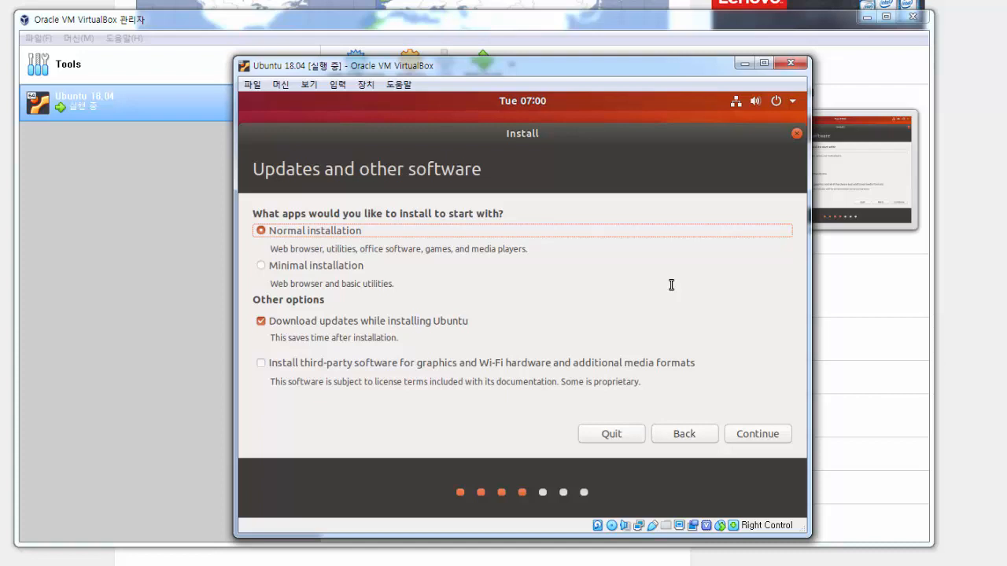
left_click(767, 433)
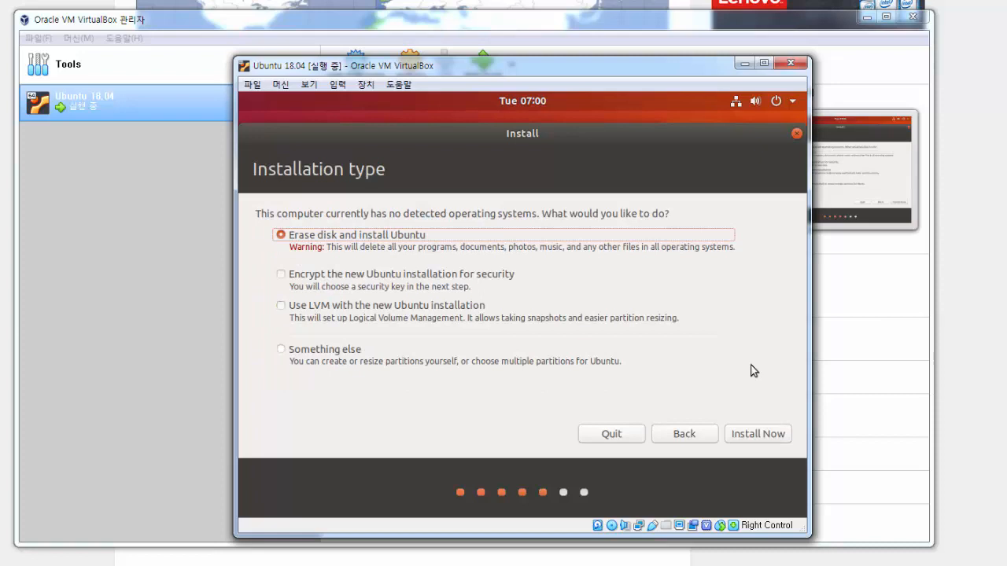
left_click(769, 436)
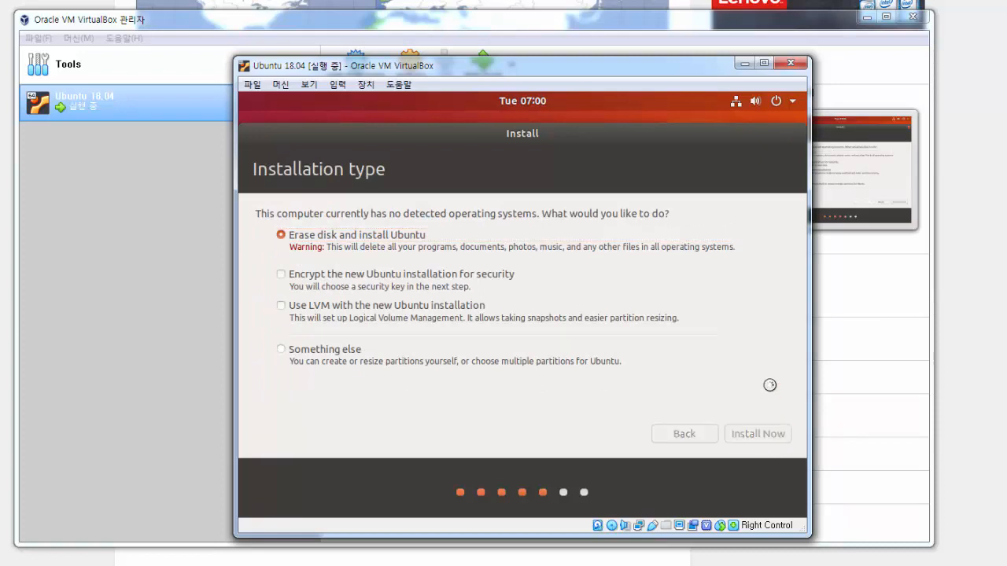
left_click(771, 388)
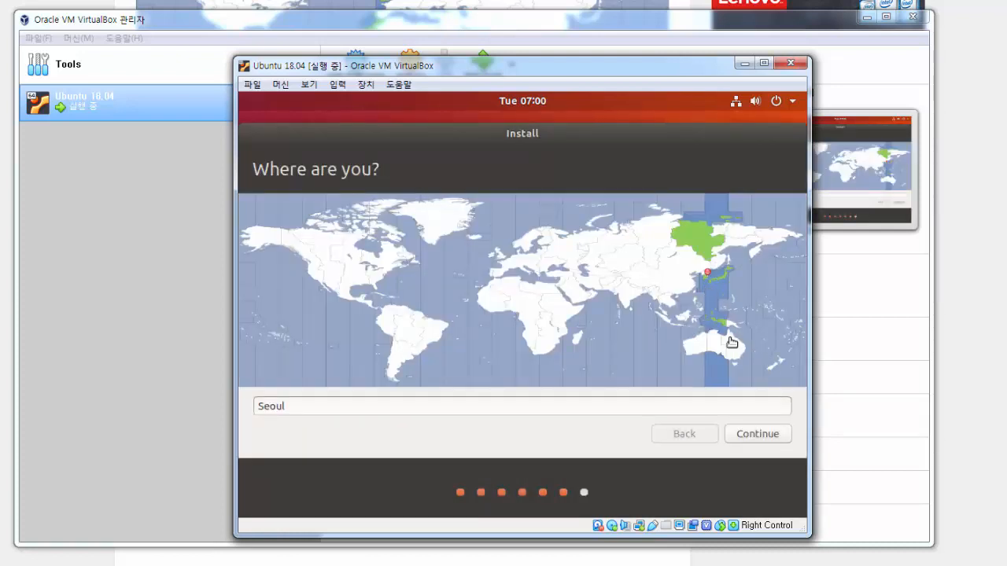
left_click(752, 435)
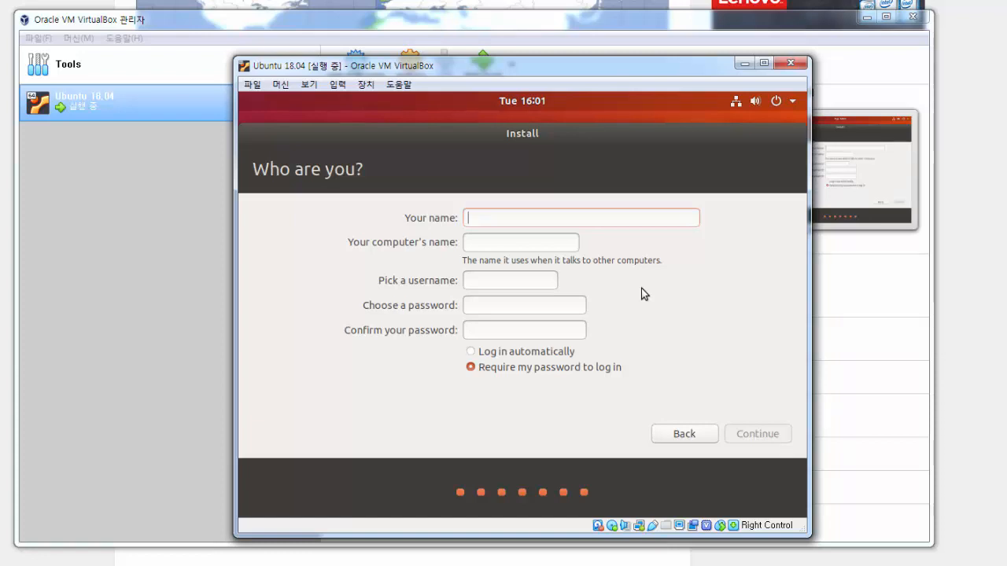
Enter your name, computer name 'ubuntu', a username and password, then start installing
type("K")
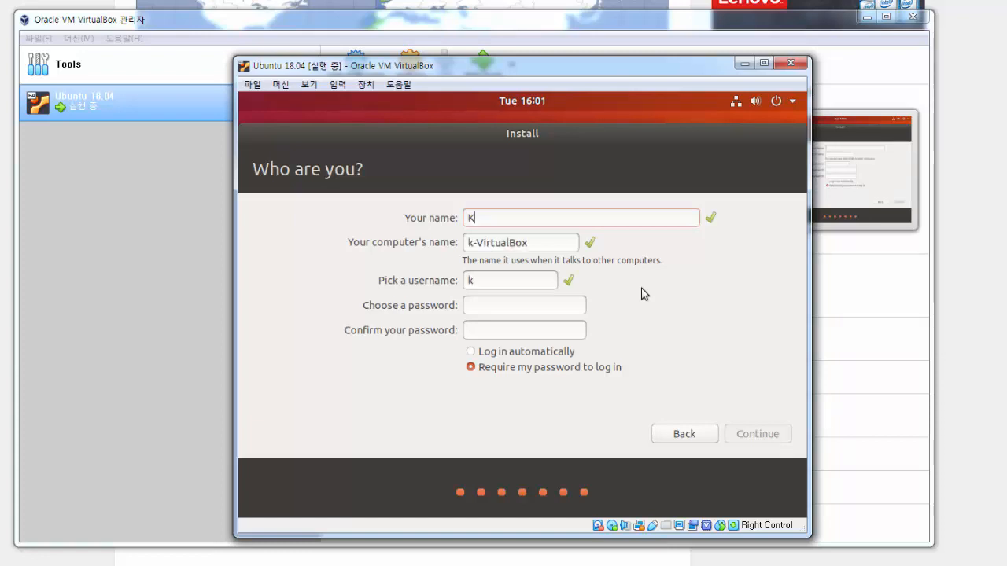
type("yosun Kim")
triple_click(463, 243)
type("u")
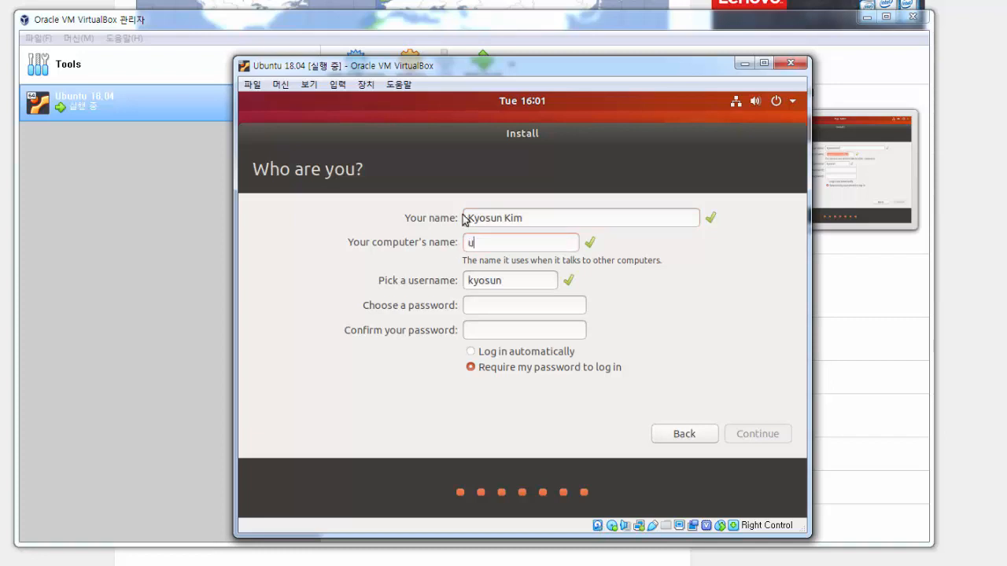
type("buntu")
key("Tab")
type("kkim")
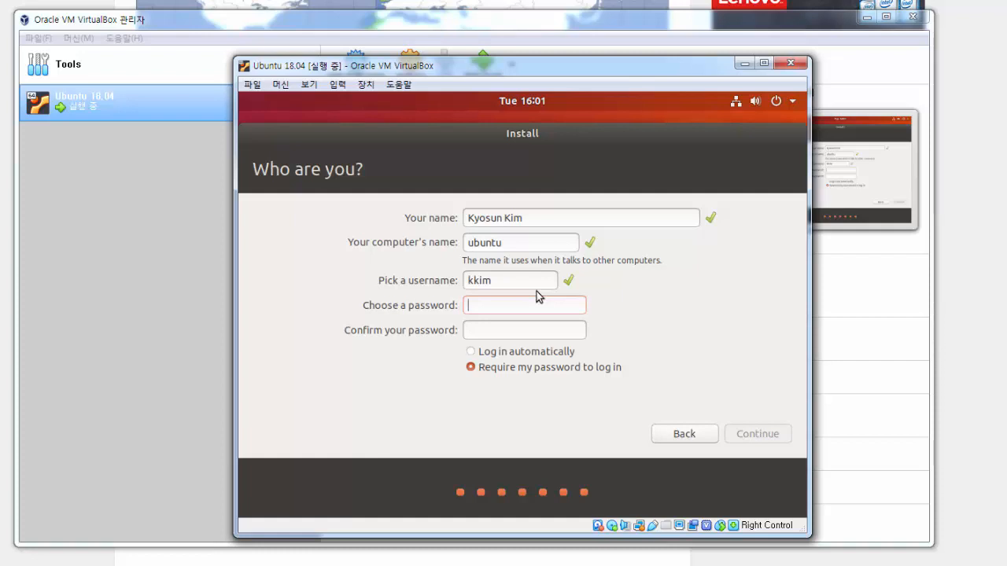
type("********")
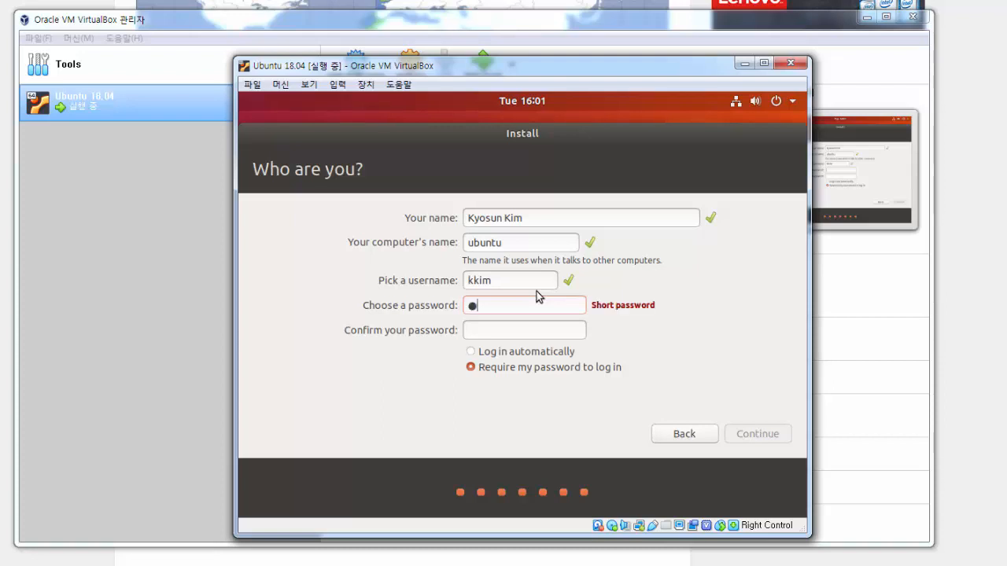
key("Tab")
type("********")
left_click(759, 434)
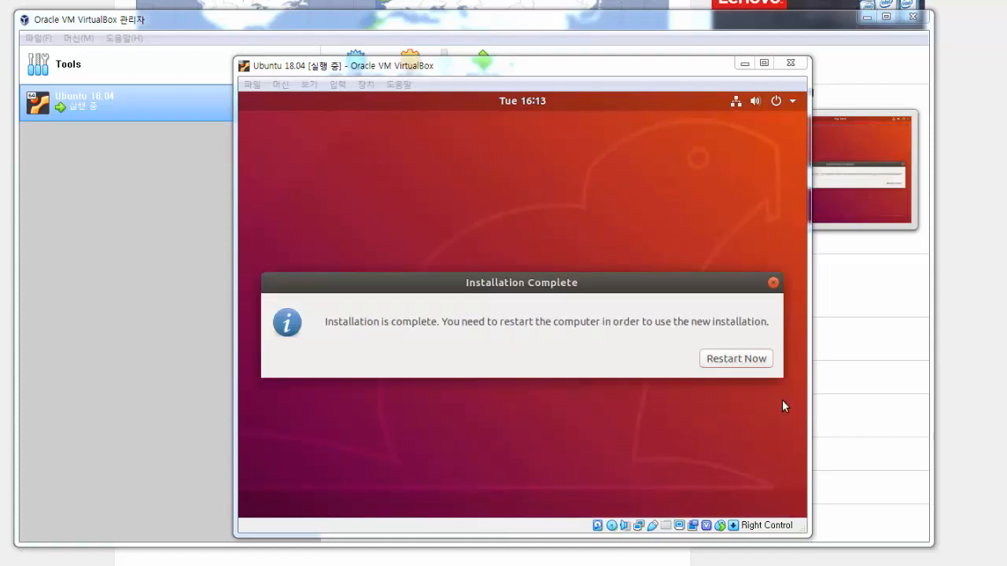
Restart into the installed Ubuntu and sign in with the account password
left_click(761, 363)
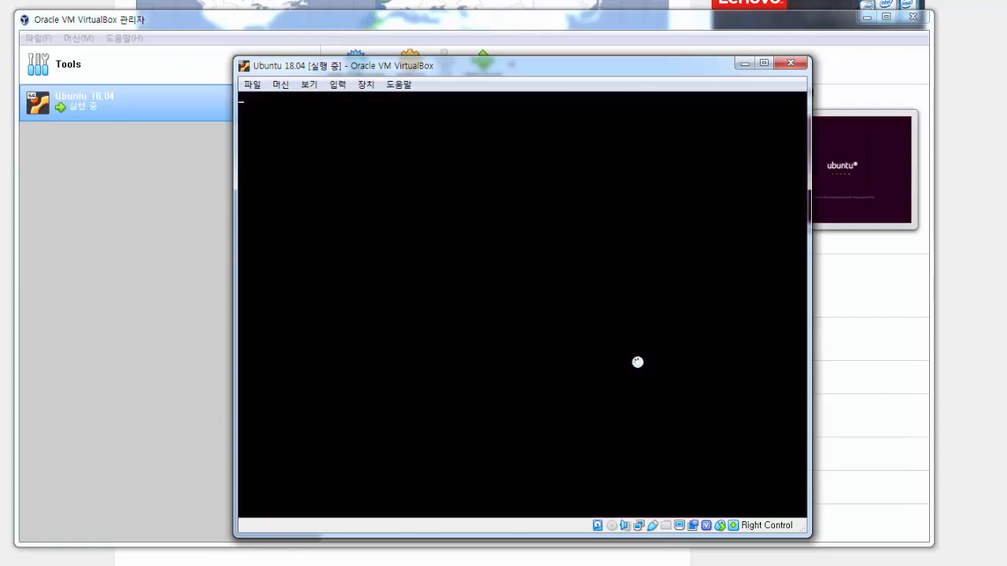
key("Return")
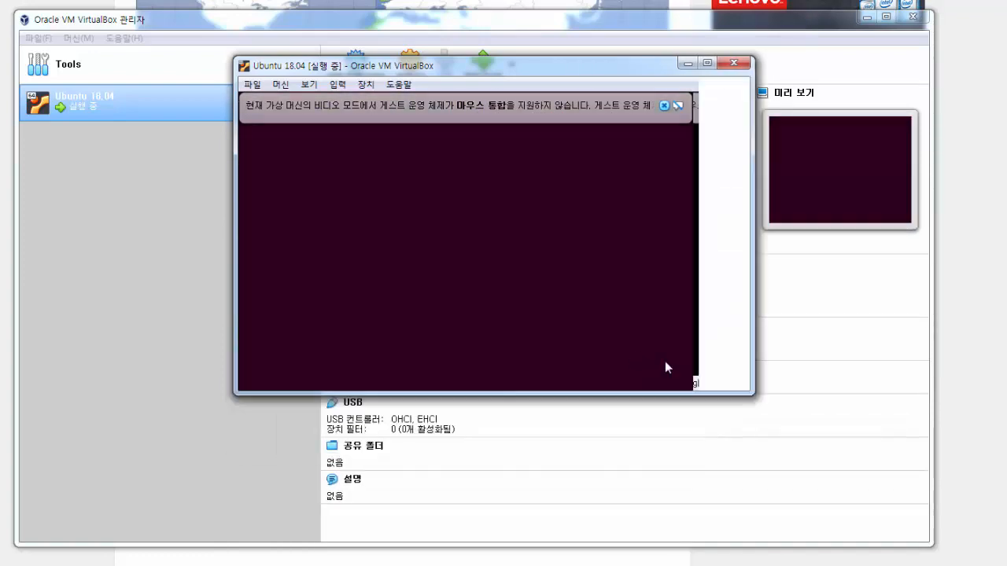
left_click(778, 105)
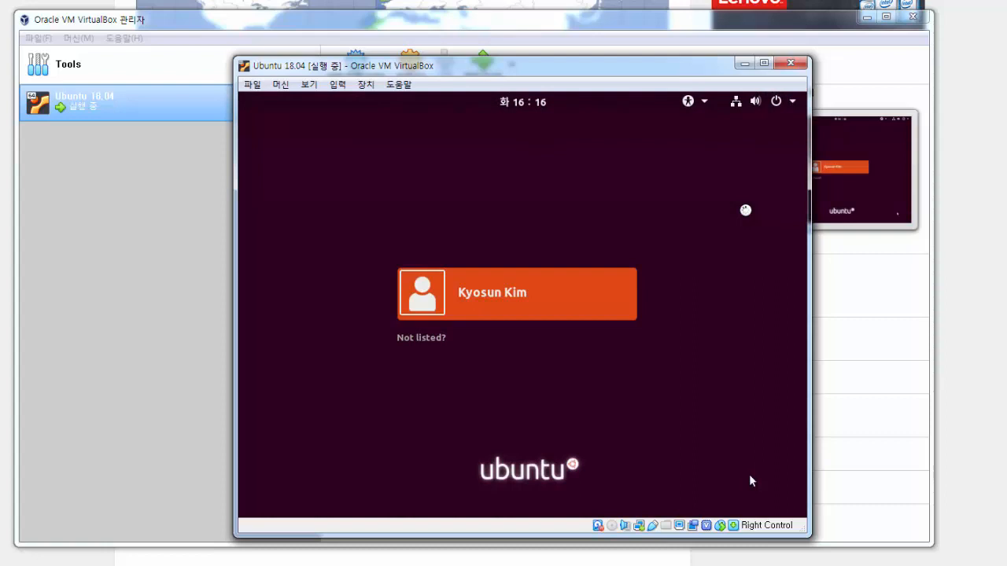
left_click(505, 302)
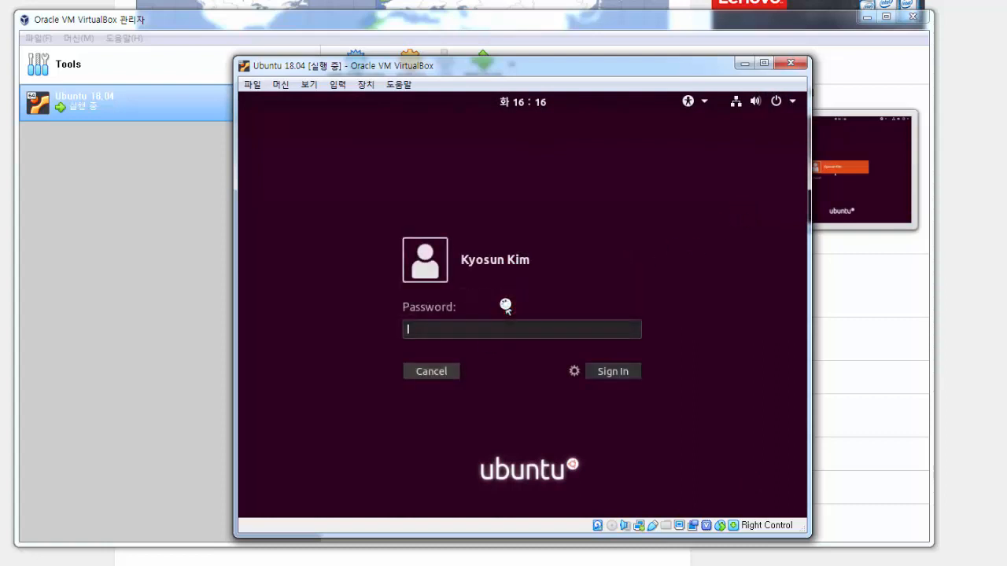
type("********")
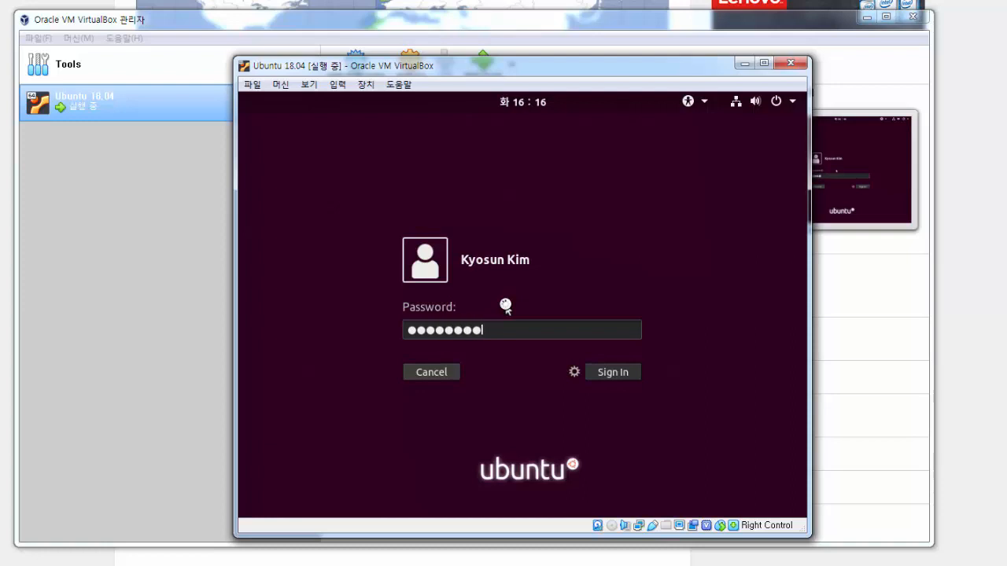
left_click(625, 371)
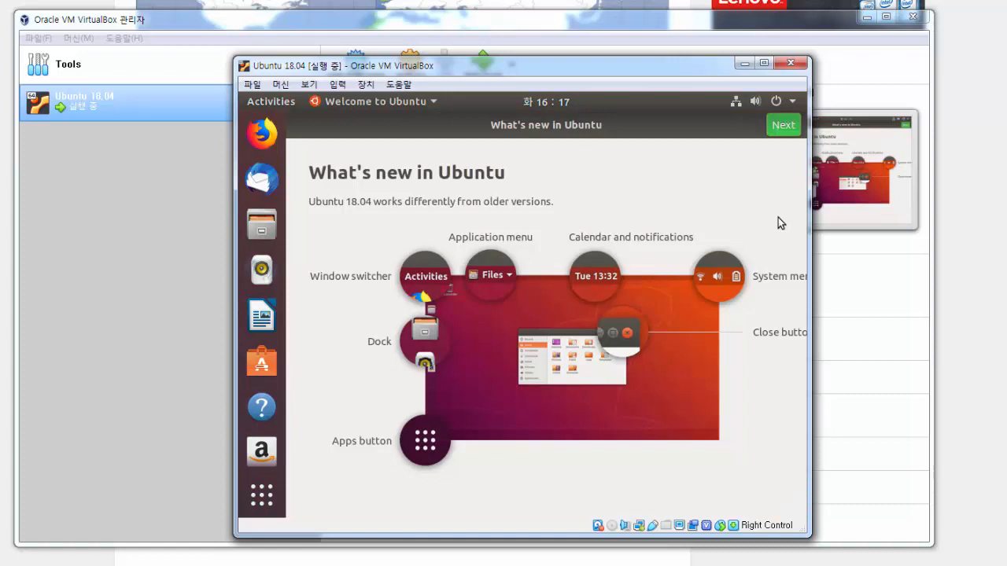
Go through the Welcome to Ubuntu tour, skipping Livepatch, until it finishes
left_click(786, 128)
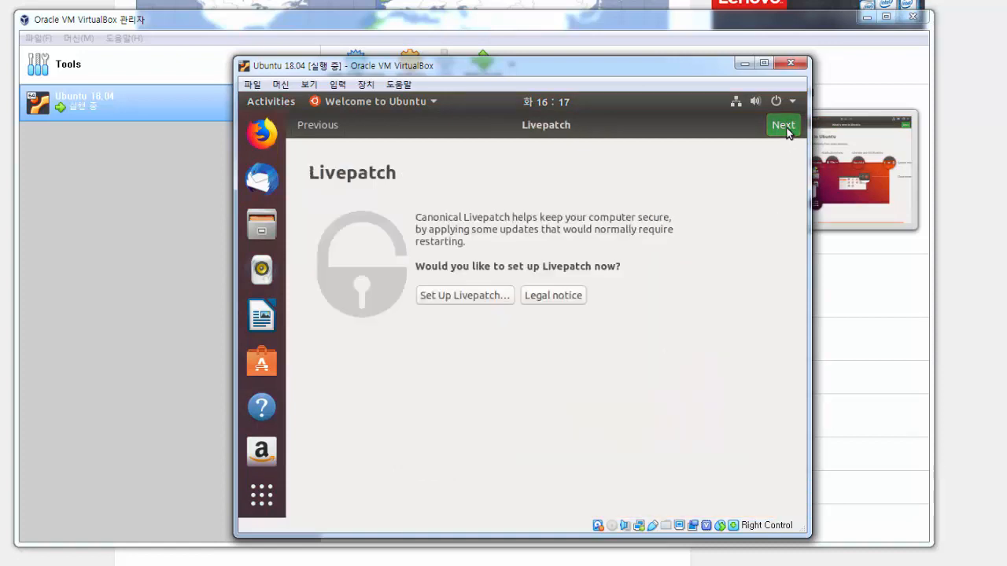
left_click(784, 126)
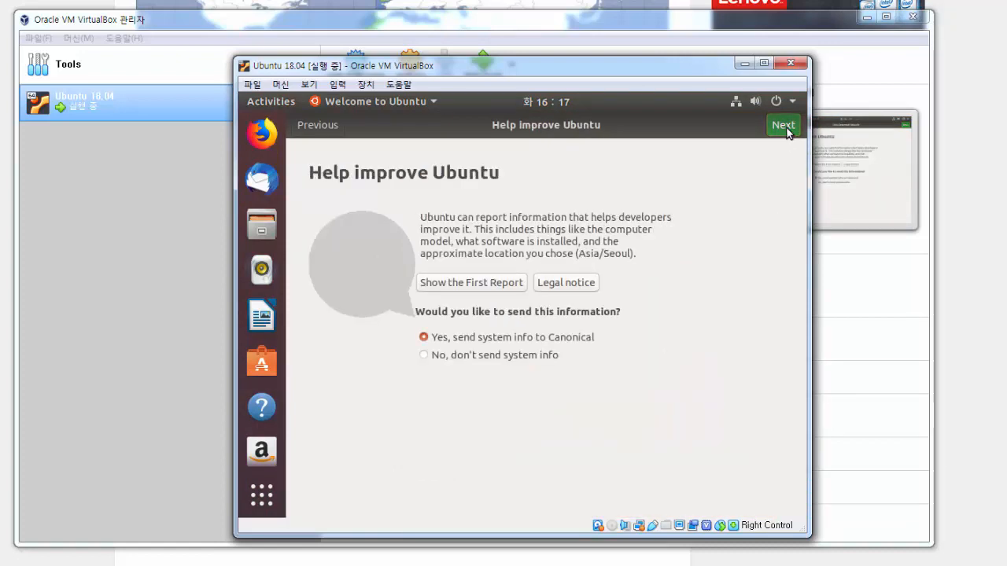
left_click(784, 126)
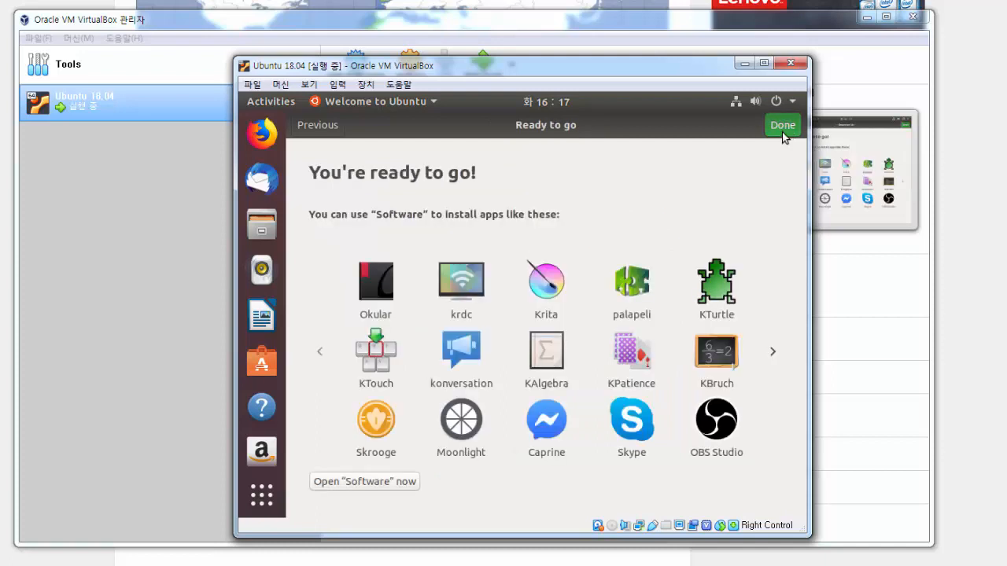
left_click(782, 128)
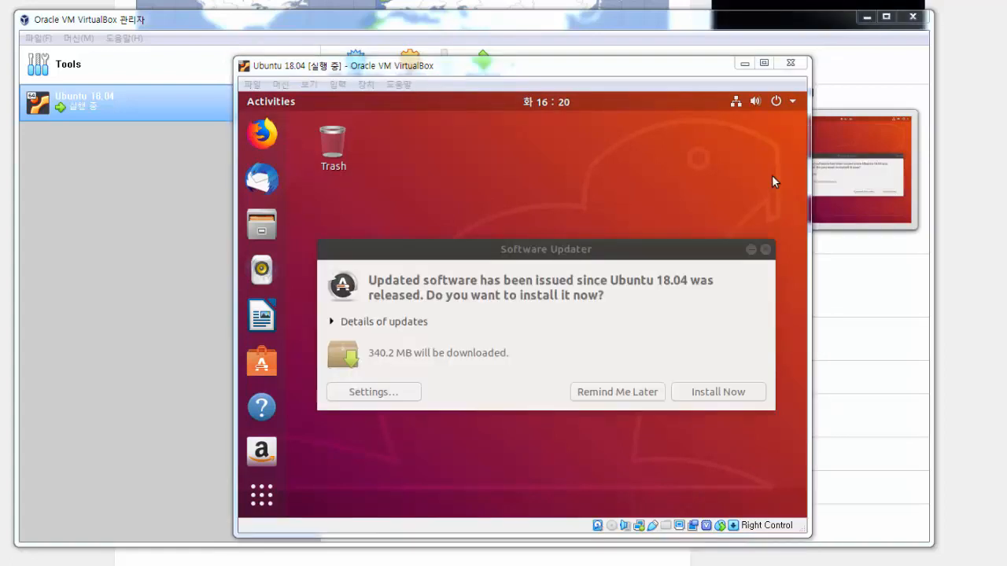
Install the pending software updates, authorising with the account password, and bring the updater forward
left_click(748, 398)
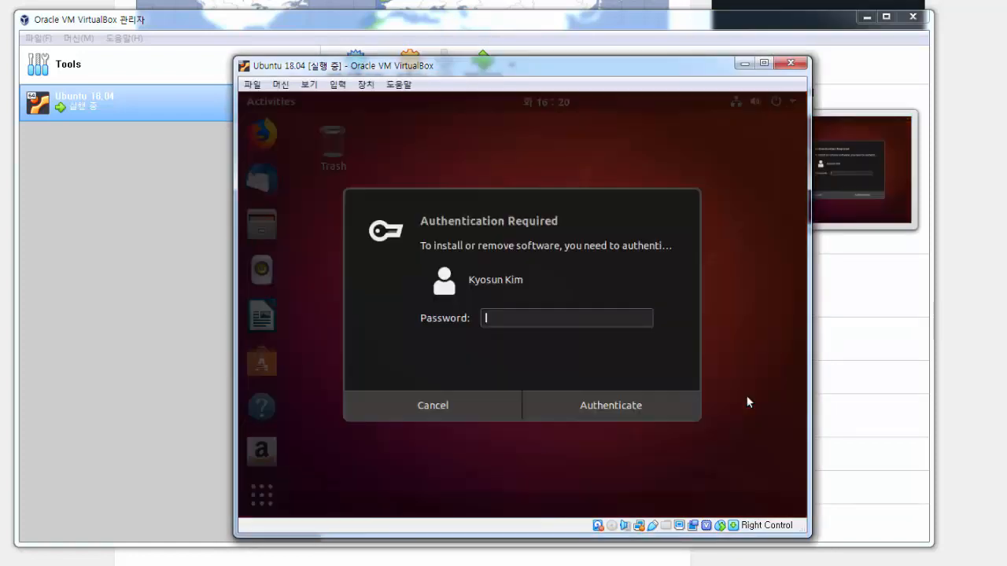
type("********")
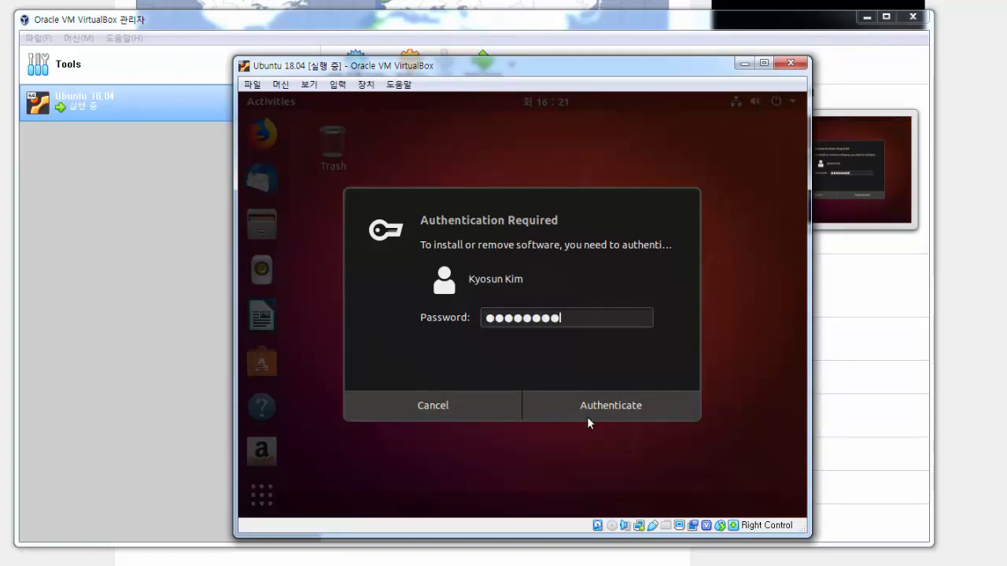
key("Return")
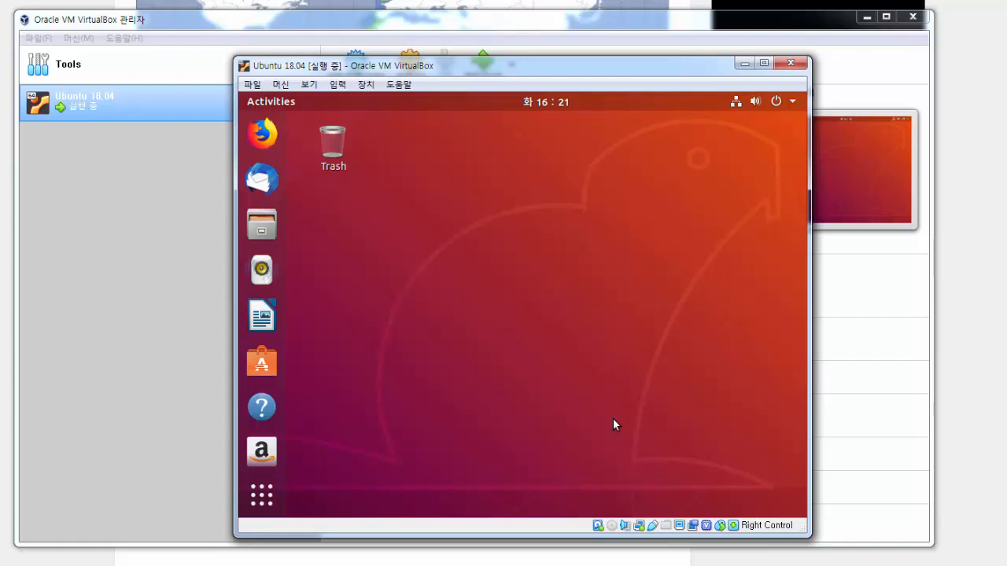
left_click(271, 104)
mouse_move(609, 301)
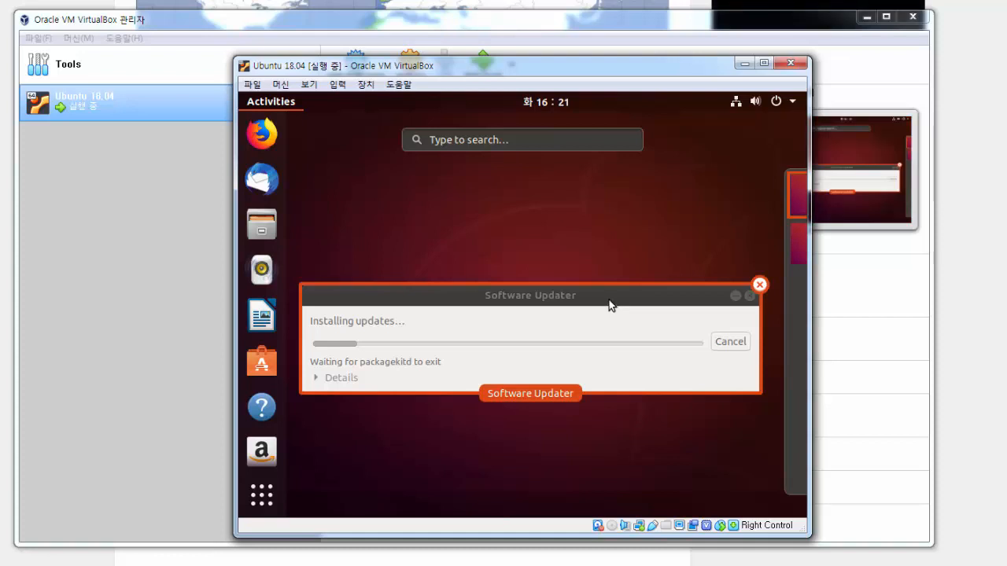
left_click(609, 300)
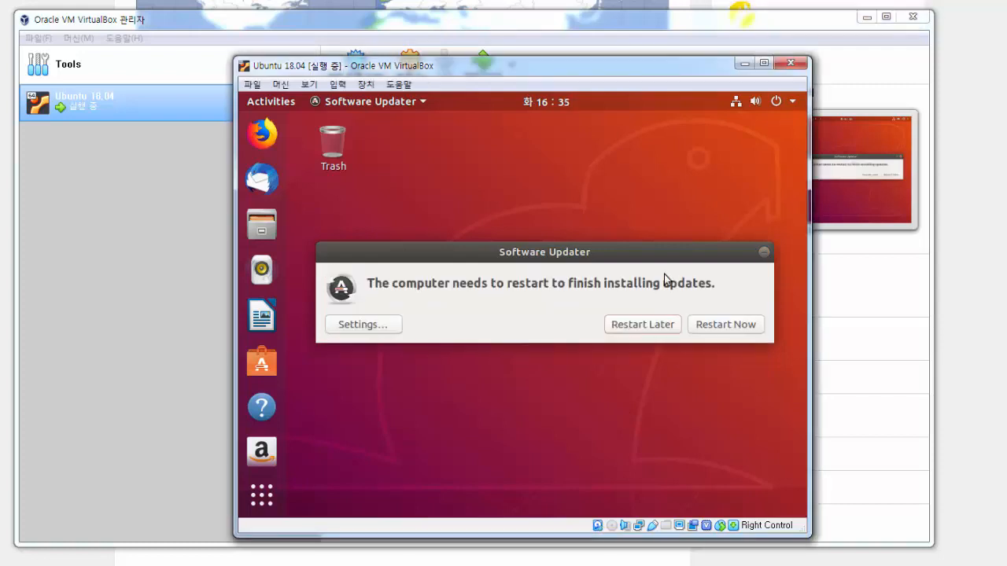
Restart the guest, dismiss both notices, and sign back in with the account password
left_click(740, 327)
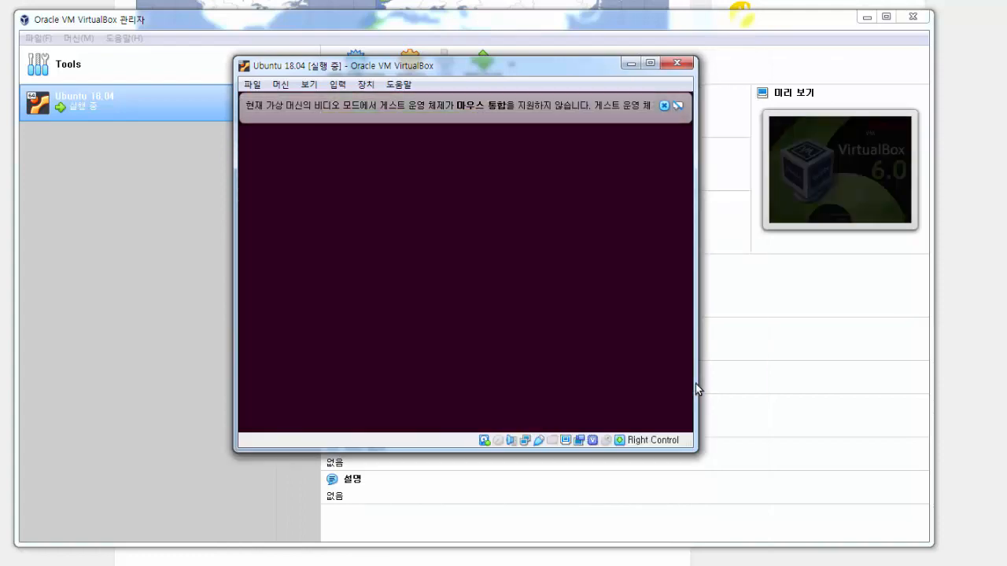
left_click(663, 104)
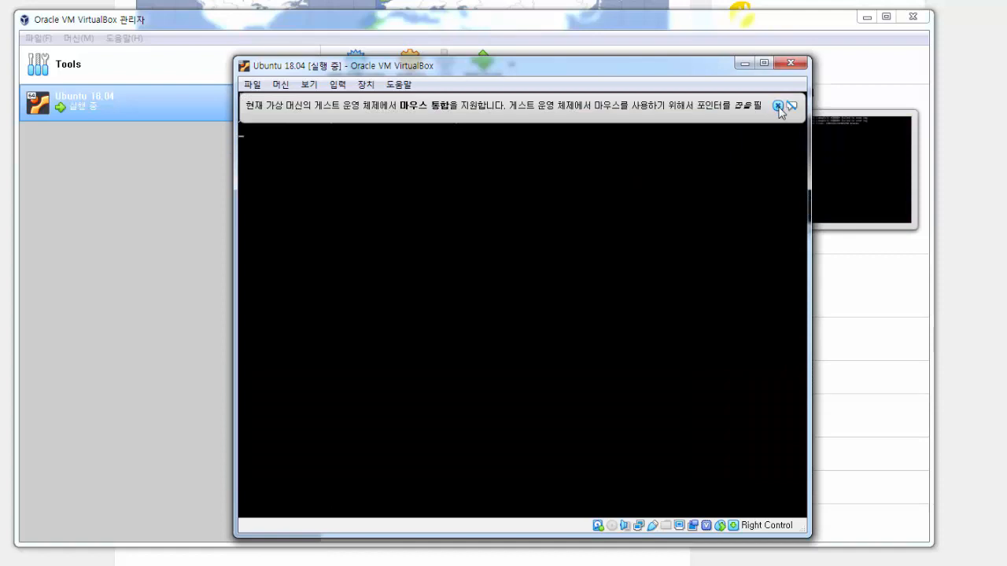
left_click(787, 106)
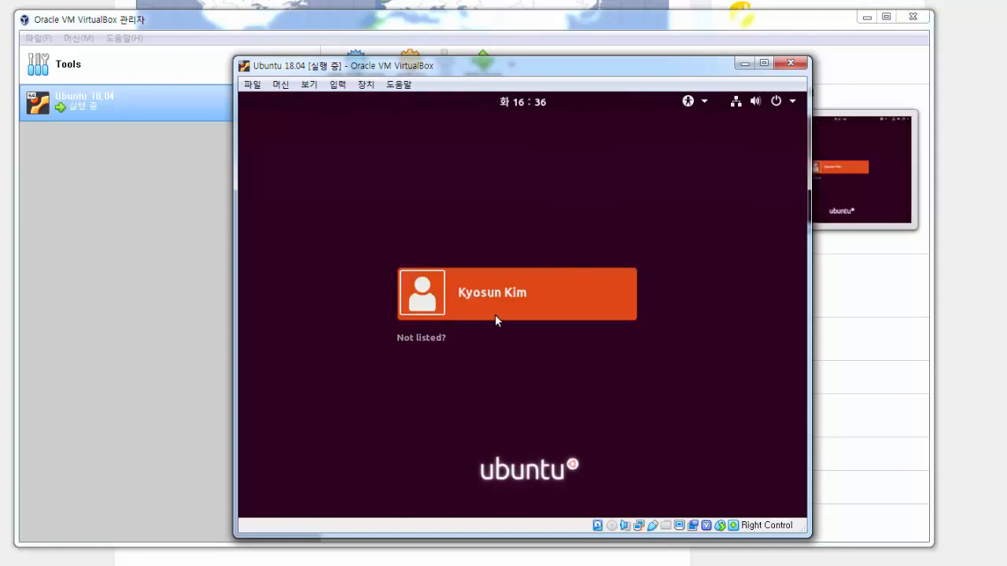
left_click(502, 303)
type("********")
key("Return")
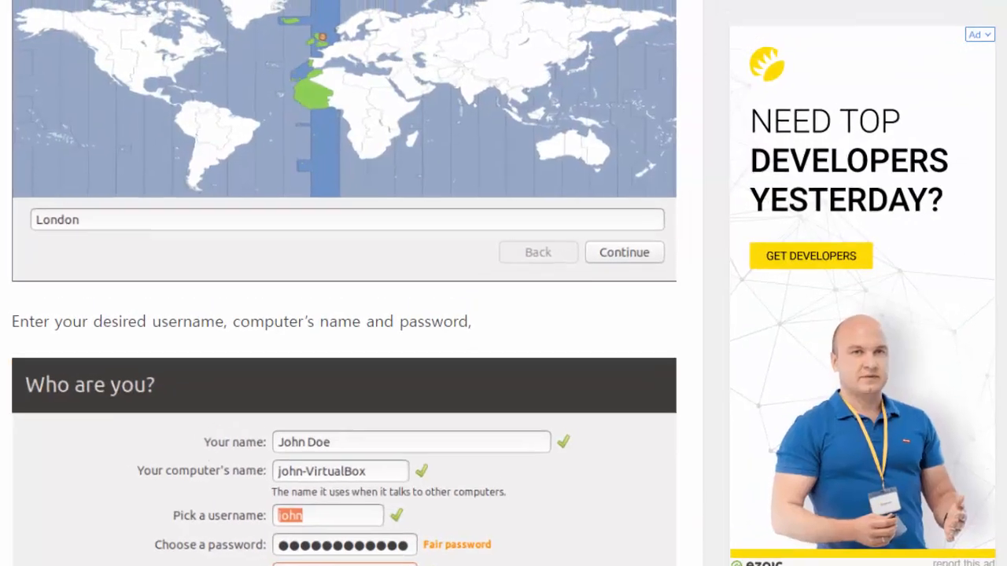
Switch to the Extension Pack tutorial and scroll to its Guest Additions section
scroll(333, 440, "down", 5)
scroll(334, 440, "down", 20)
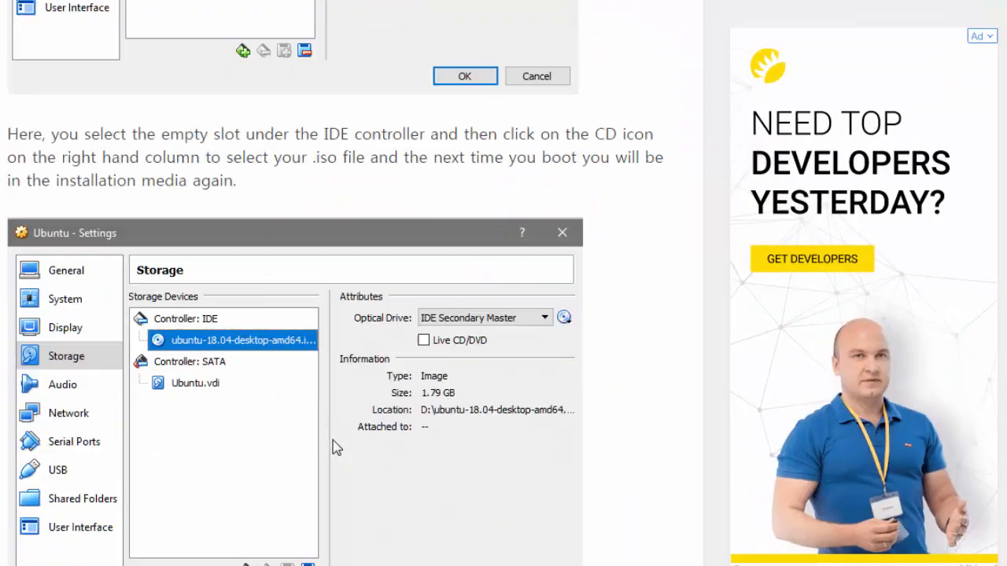
scroll(336, 449, "down", 6)
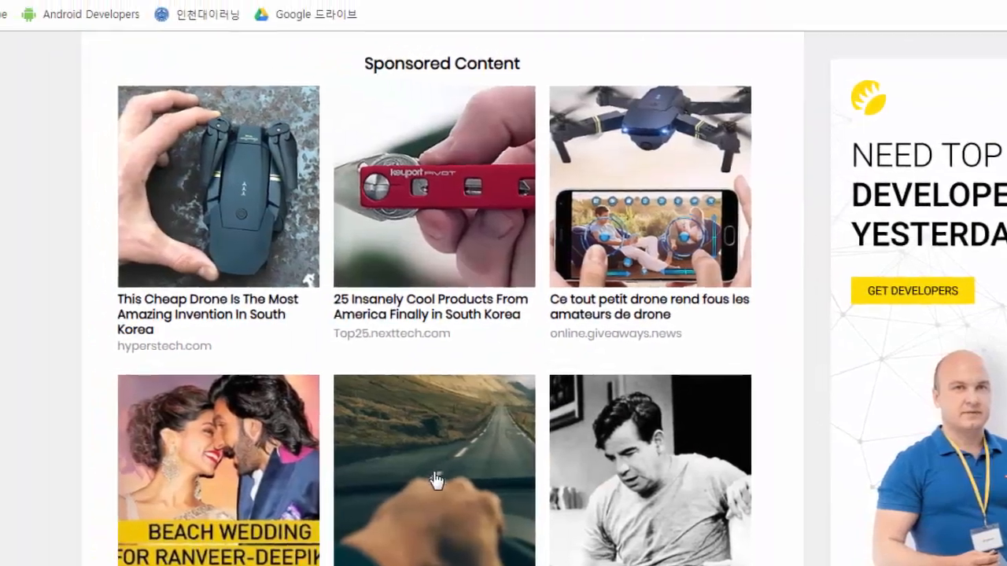
scroll(336, 448, "up", 8)
scroll(639, 541, "up", 10)
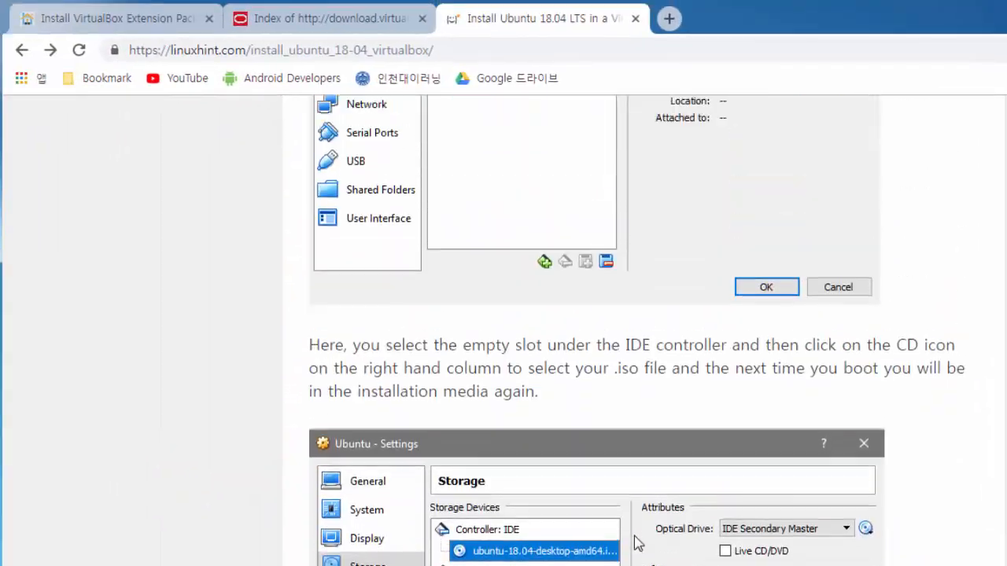
left_click(140, 23)
scroll(629, 365, "down", 15)
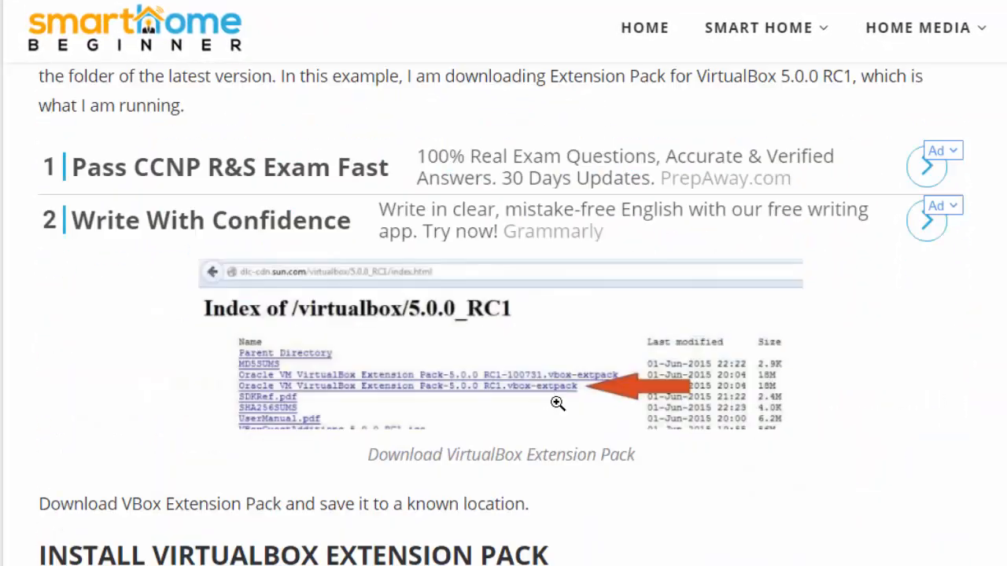
scroll(557, 404, "down", 15)
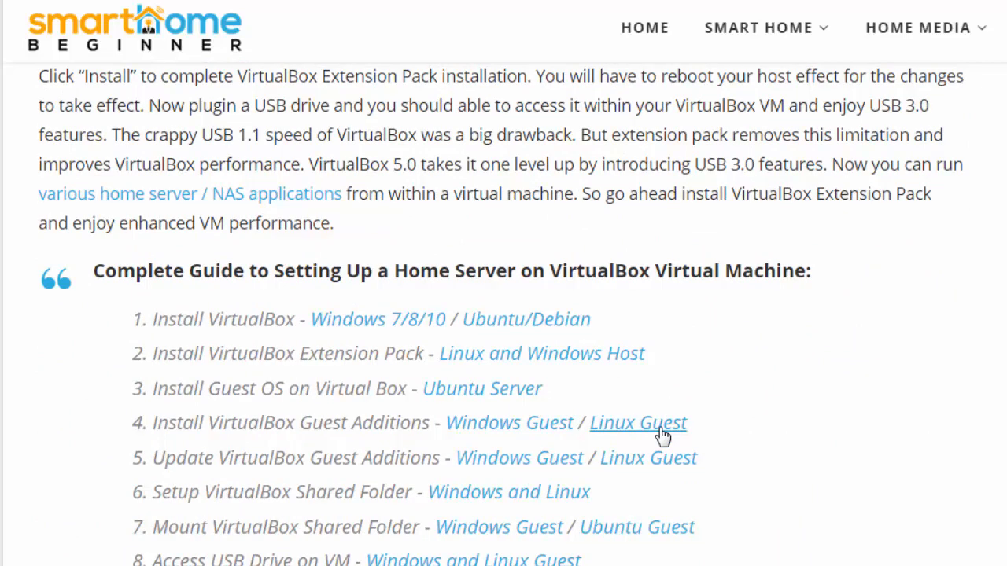
Open the Linux Guest Additions guide, scroll to its dkms command, and return to the VM
left_click(662, 431)
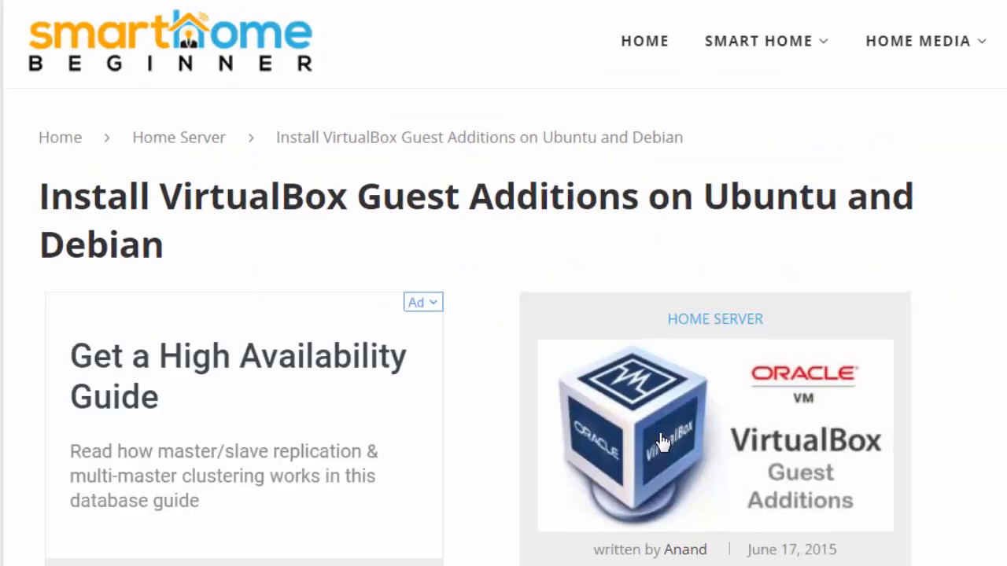
scroll(662, 441, "down", 15)
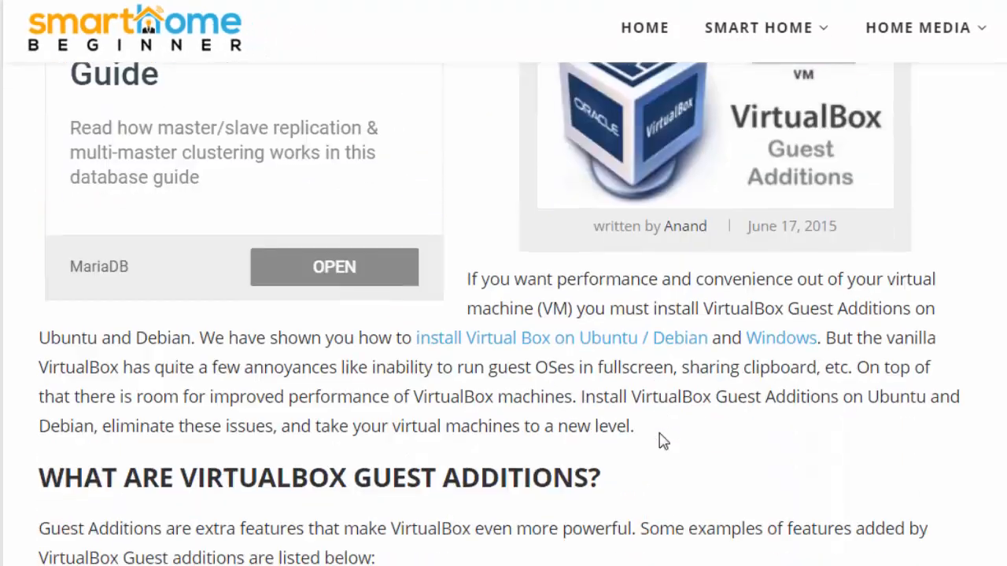
scroll(662, 441, "down", 10)
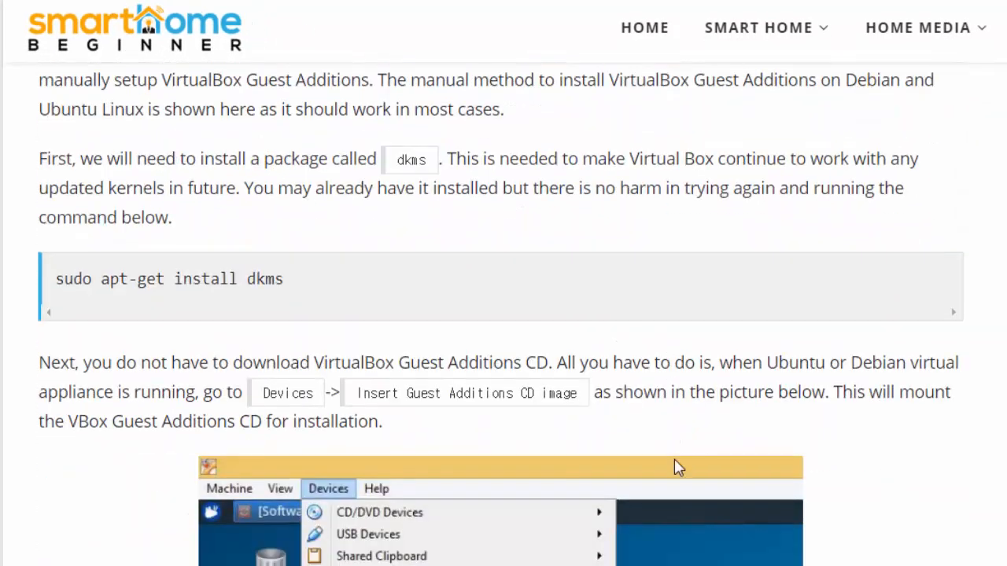
left_click(629, 565)
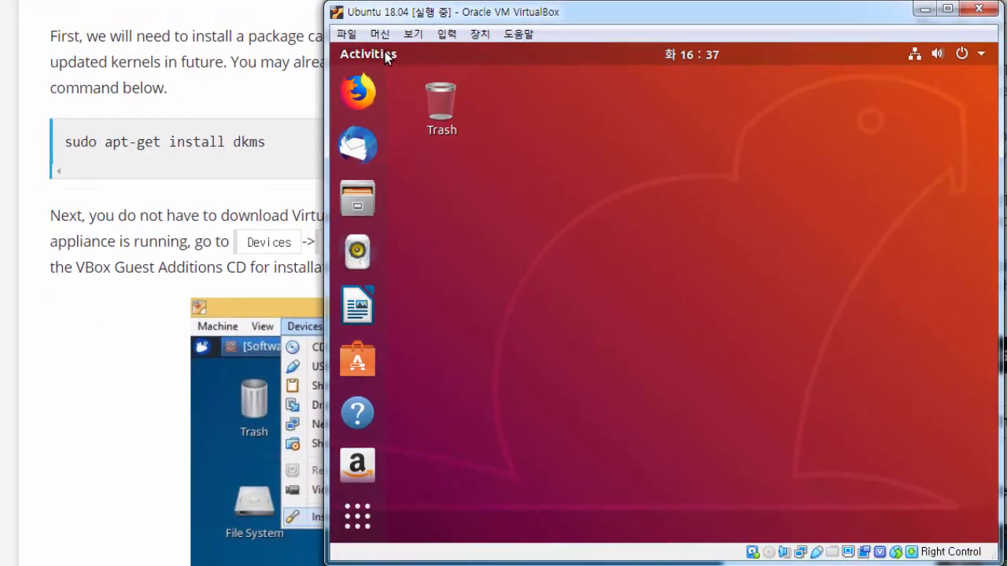
Launch the Terminal in the Ubuntu guest and reposition its window
left_click(386, 57)
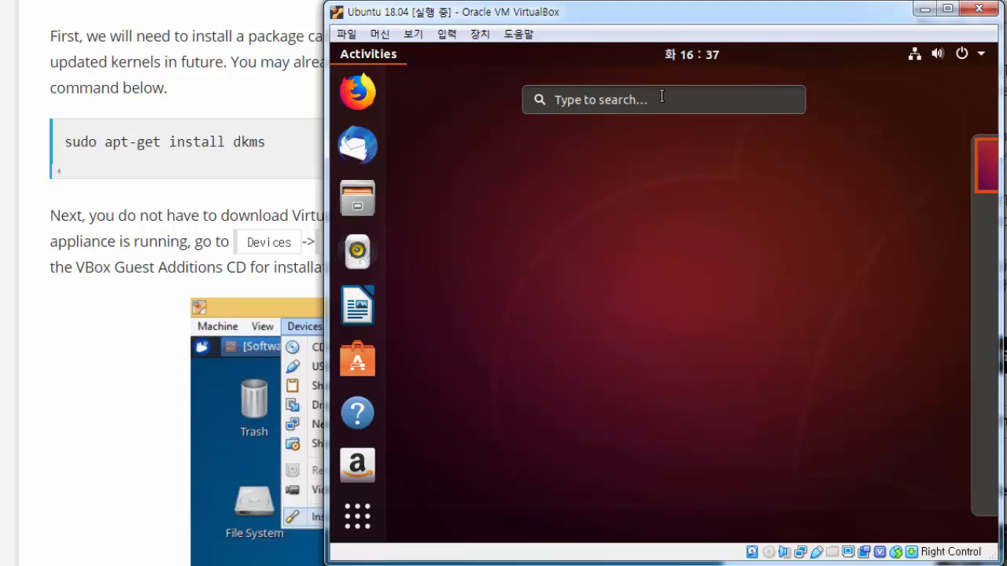
type("ter")
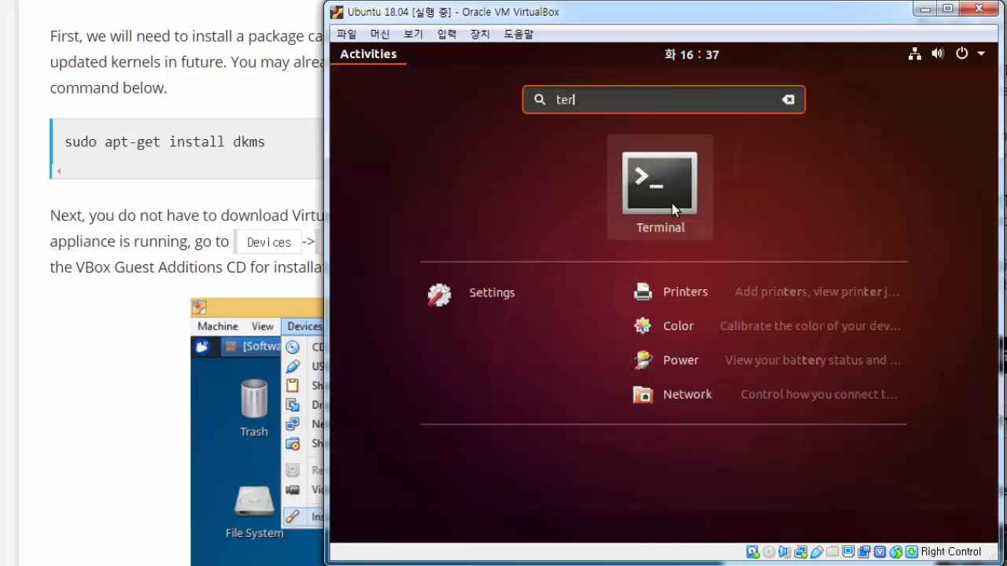
left_click(672, 203)
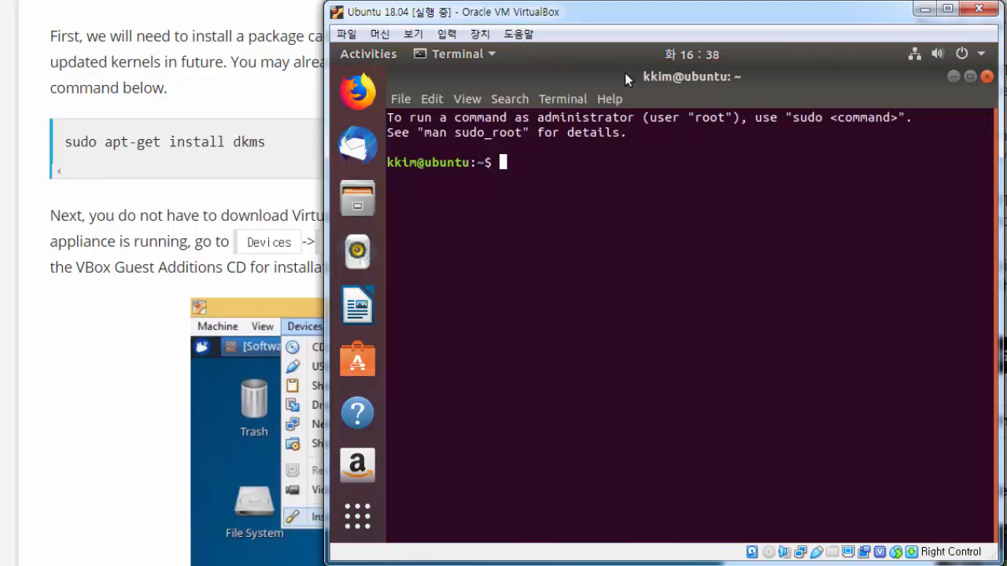
left_click_drag(686, 131, 661, 94)
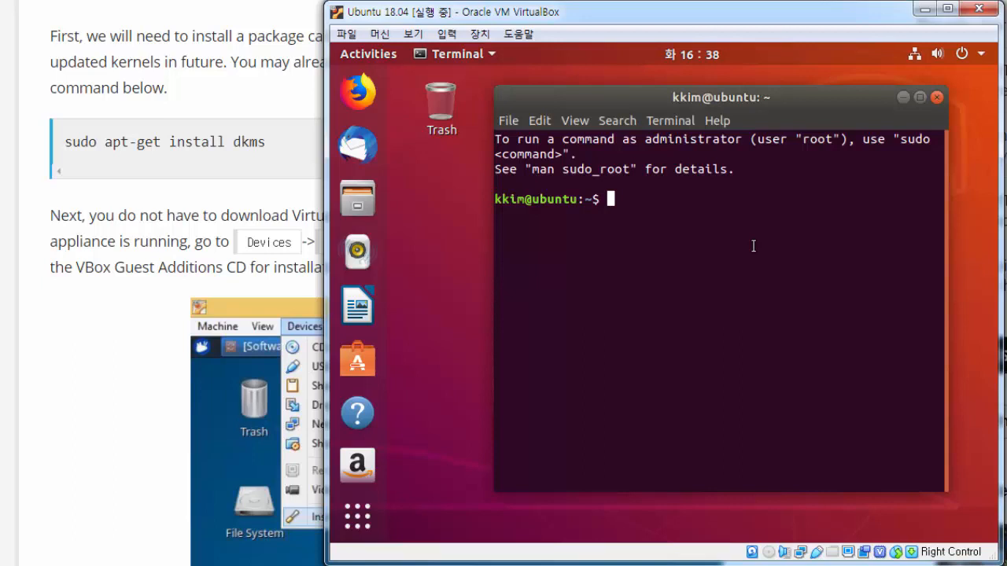
Run 'sudo apt-get install dkms', authorise it, and confirm the package installation
type("sudo apt-get install dkms")
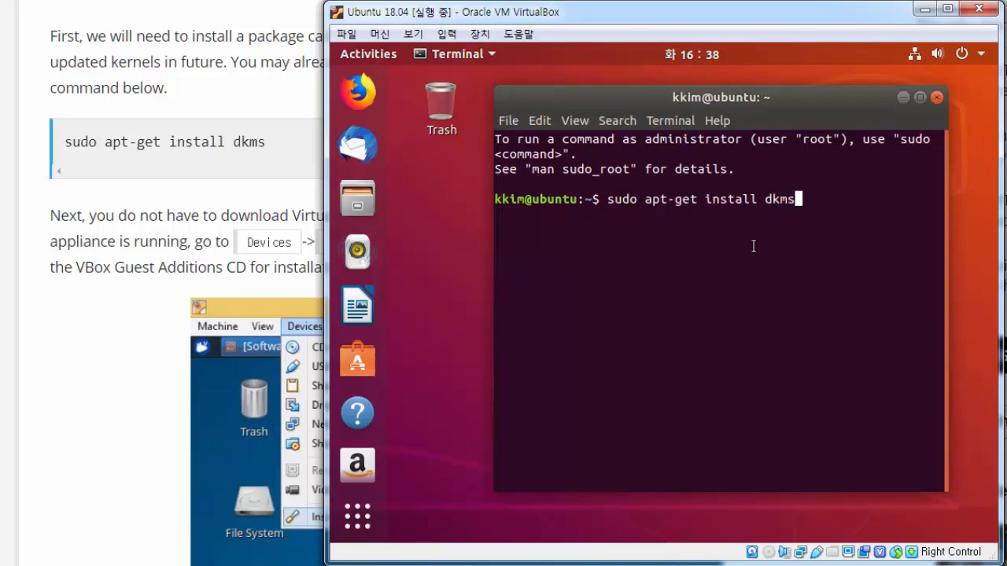
key("Return")
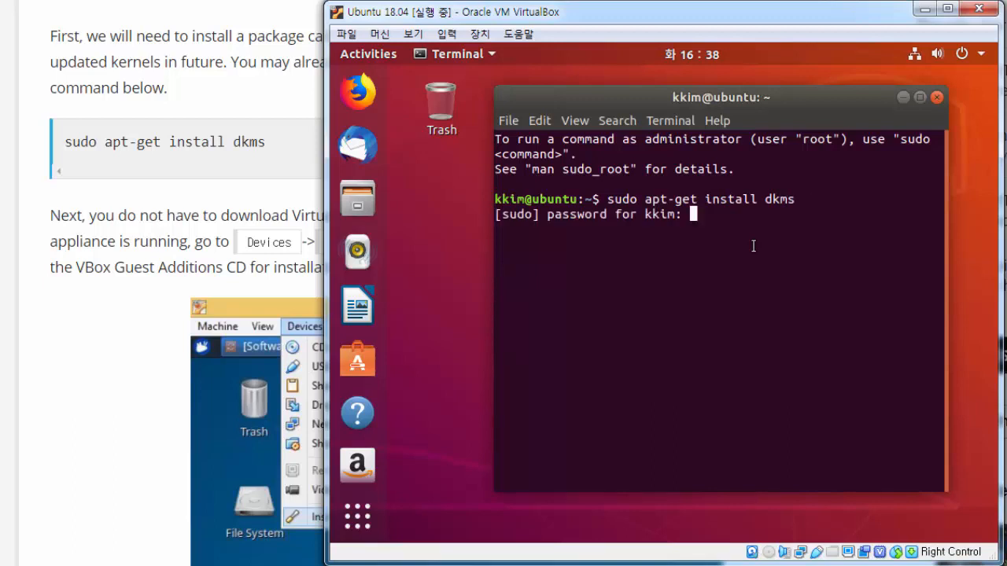
key("Return")
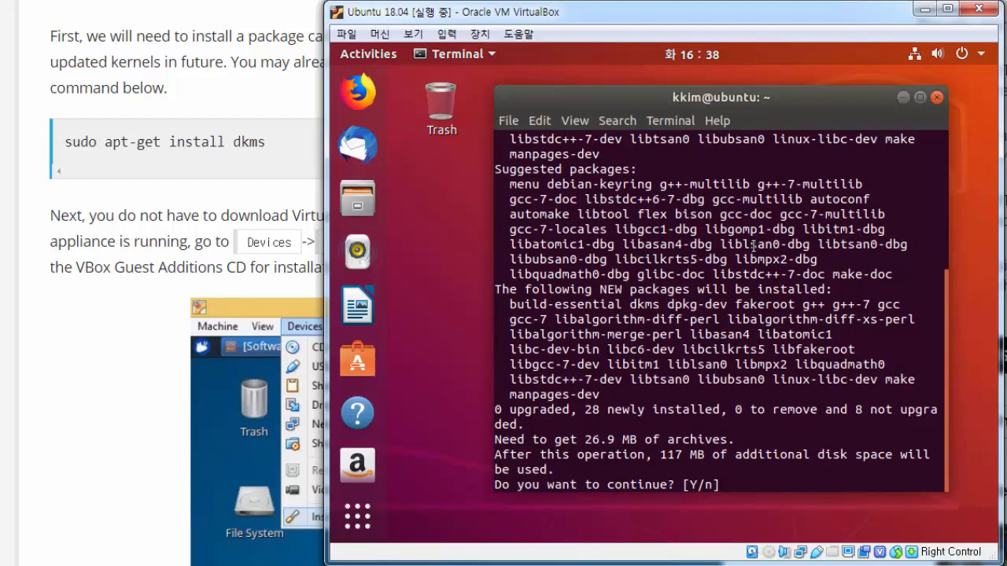
key("Return")
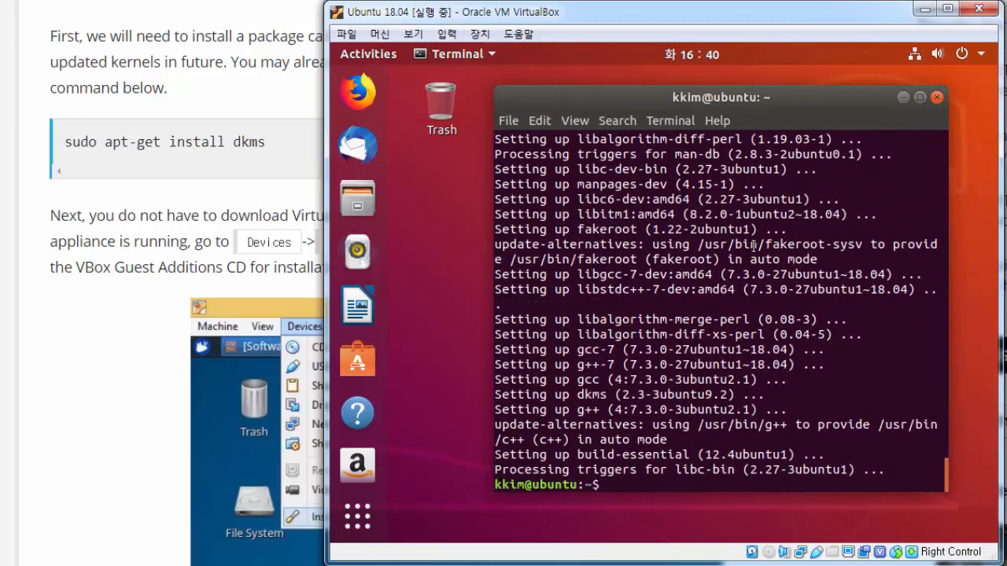
Bring the guide forward and scroll down to its Guest Additions CD instructions
left_click(97, 403)
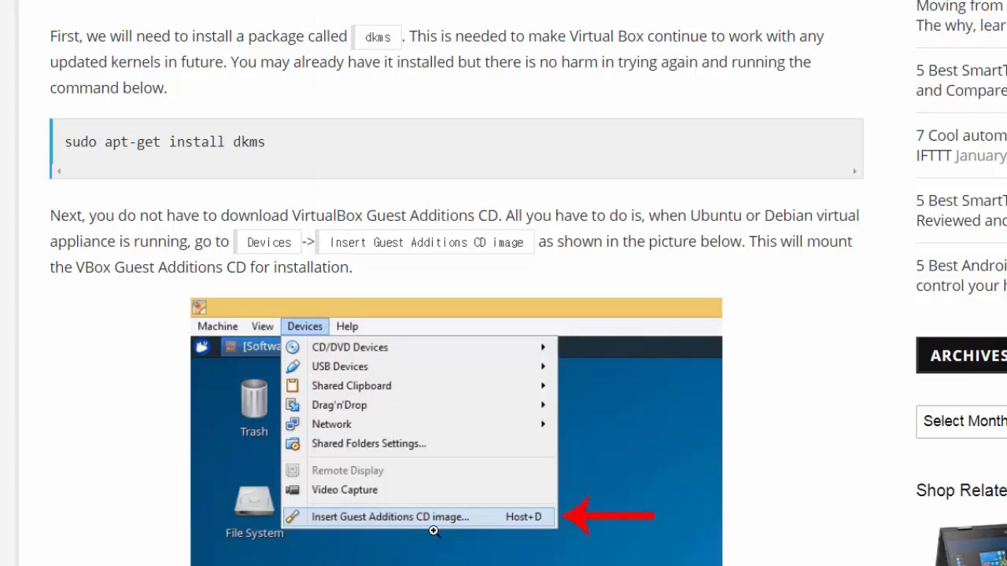
scroll(467, 530, "down", 3)
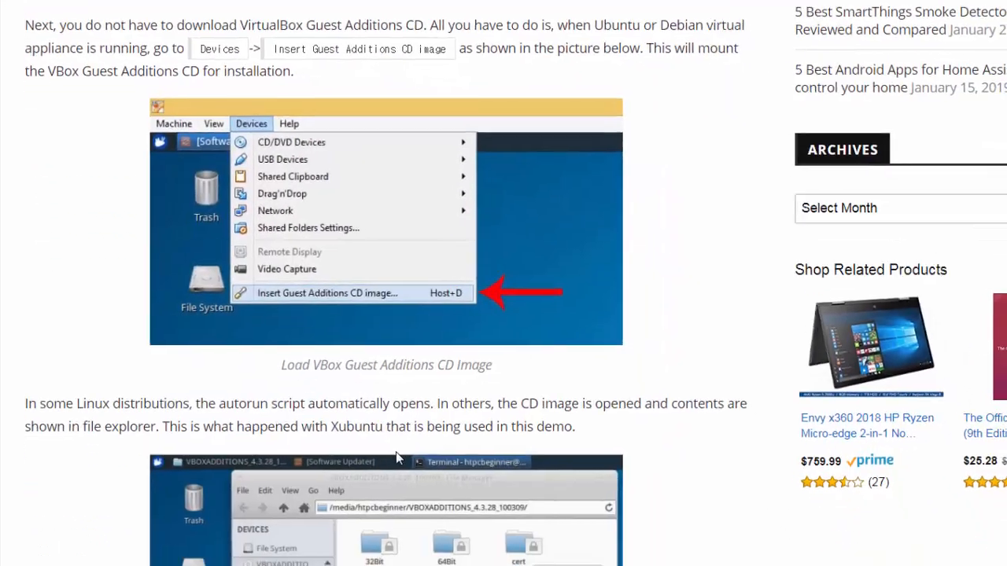
scroll(389, 443, "down", 2)
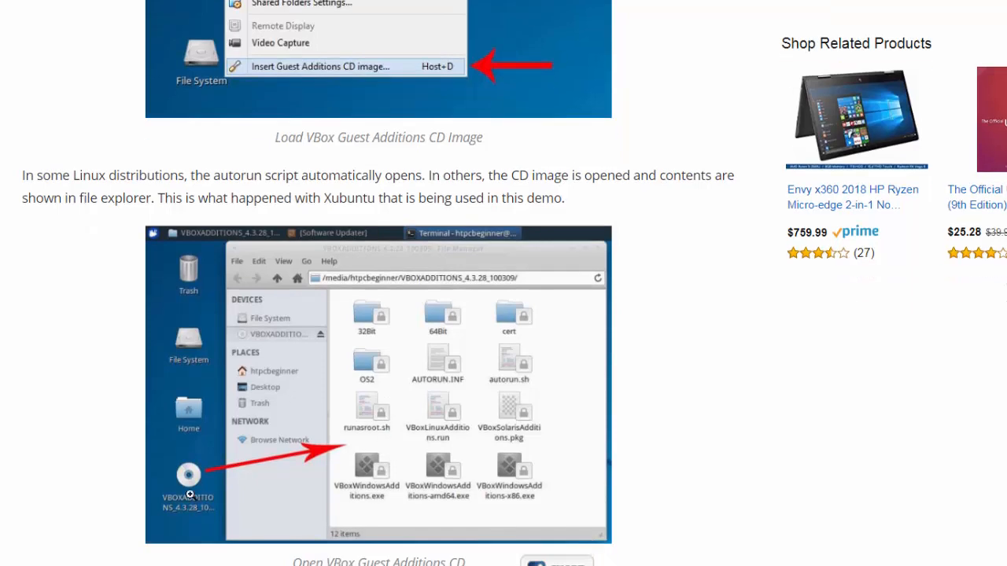
scroll(408, 462, "down", 4)
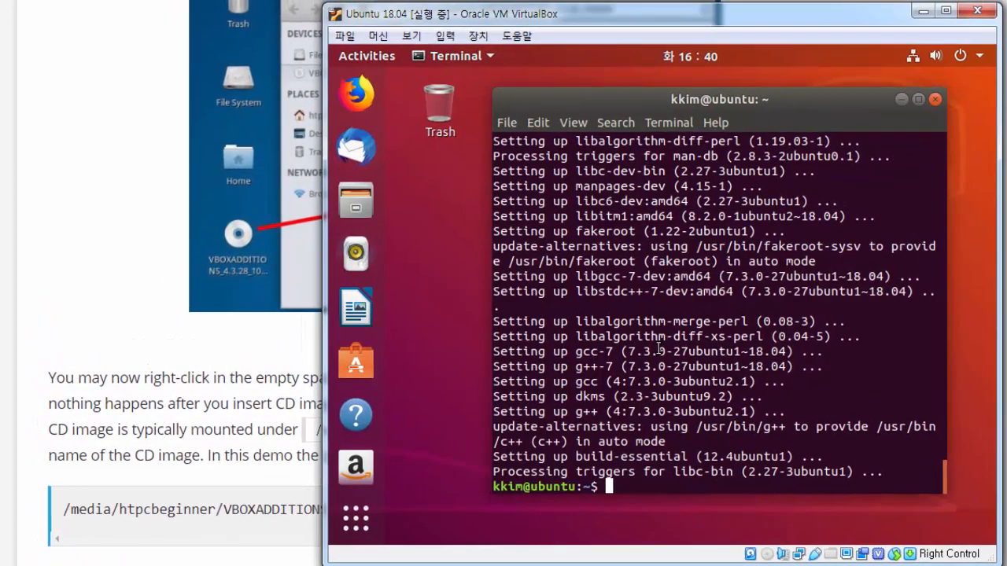
Insert the Guest Additions CD image from the Devices menu, cancel autorun, and return to the guide
left_click(478, 37)
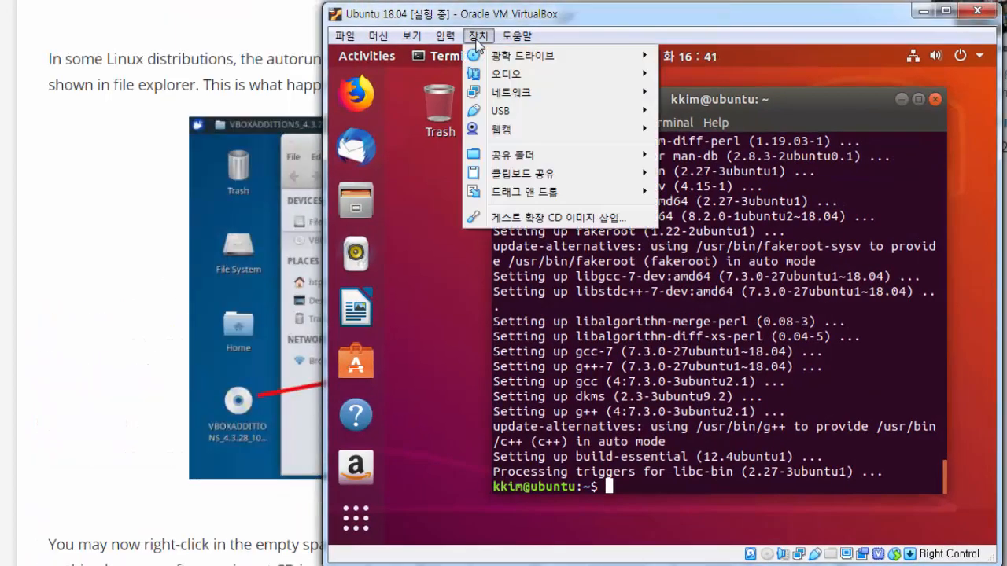
left_click(519, 219)
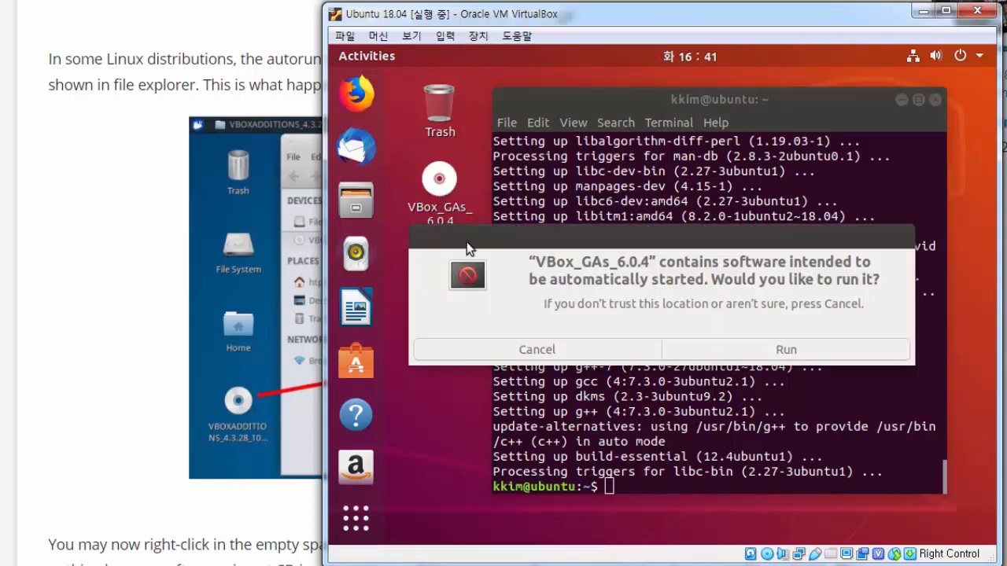
left_click(547, 348)
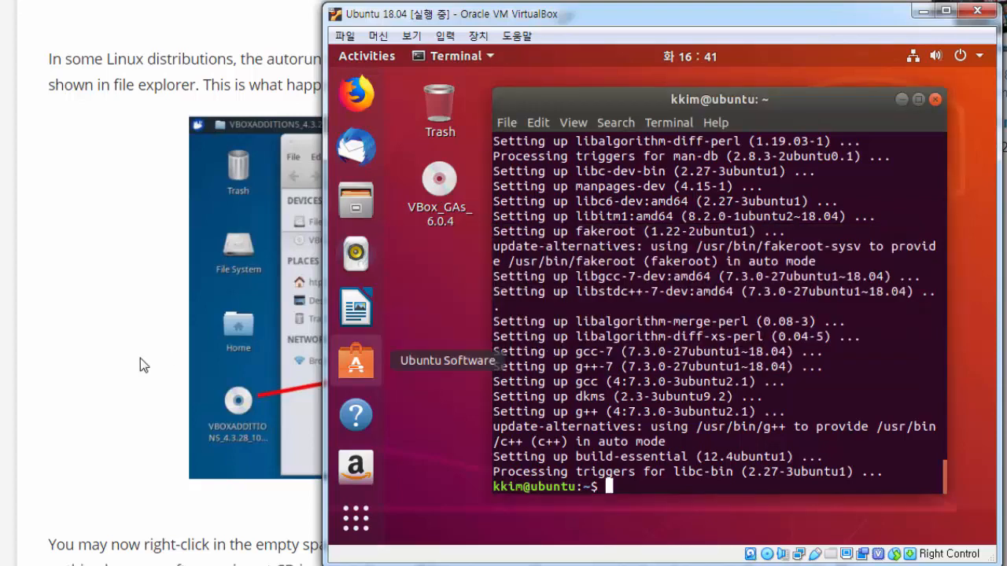
left_click(140, 358)
scroll(140, 358, "down", 2)
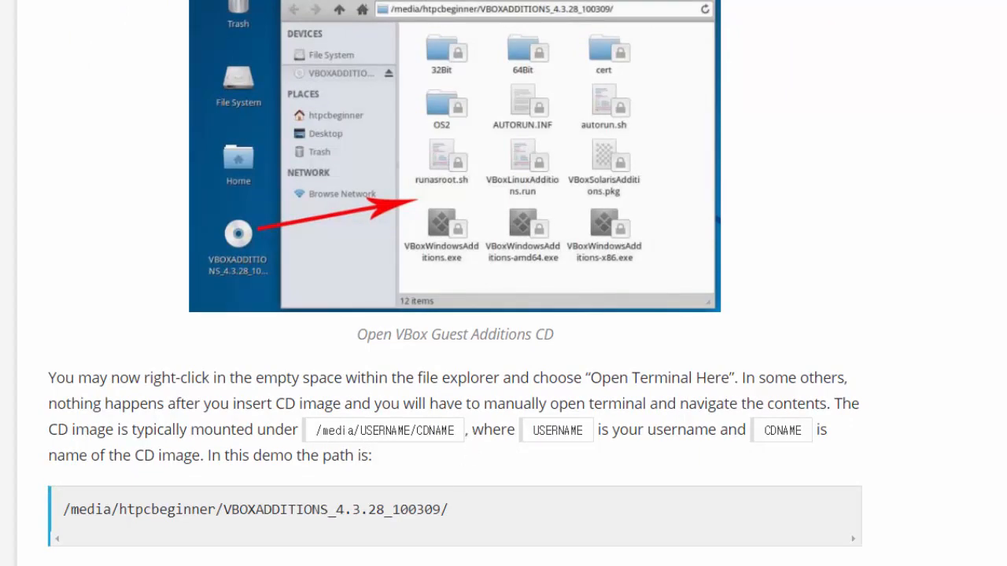
In the guest terminal, change into the VBox_GAs_6.0.4 disc folder under /media and list its files
key("alt+Tab")
type("cd /medi")
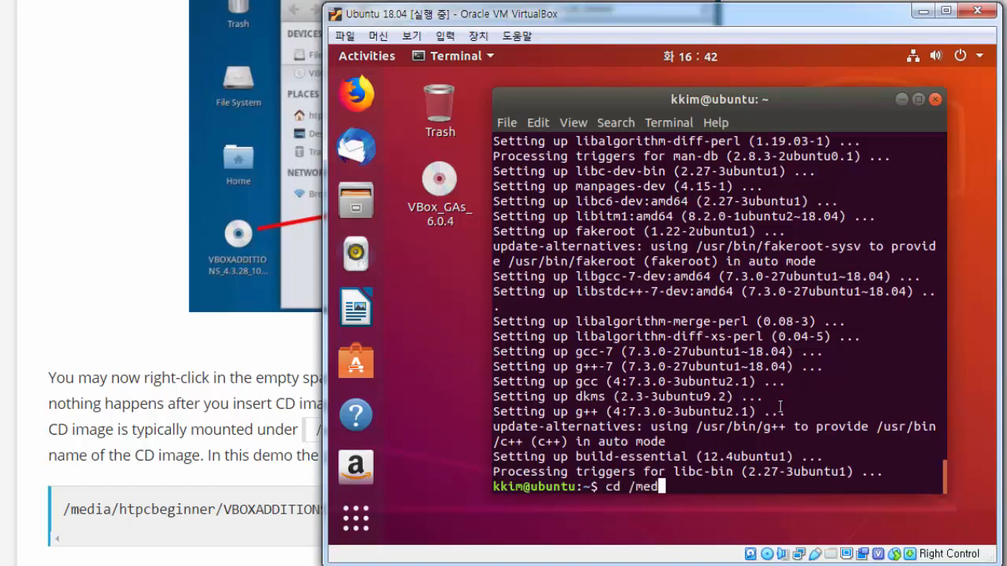
key("Tab")
type("kk")
key("Tab")
type("V")
key("Tab")
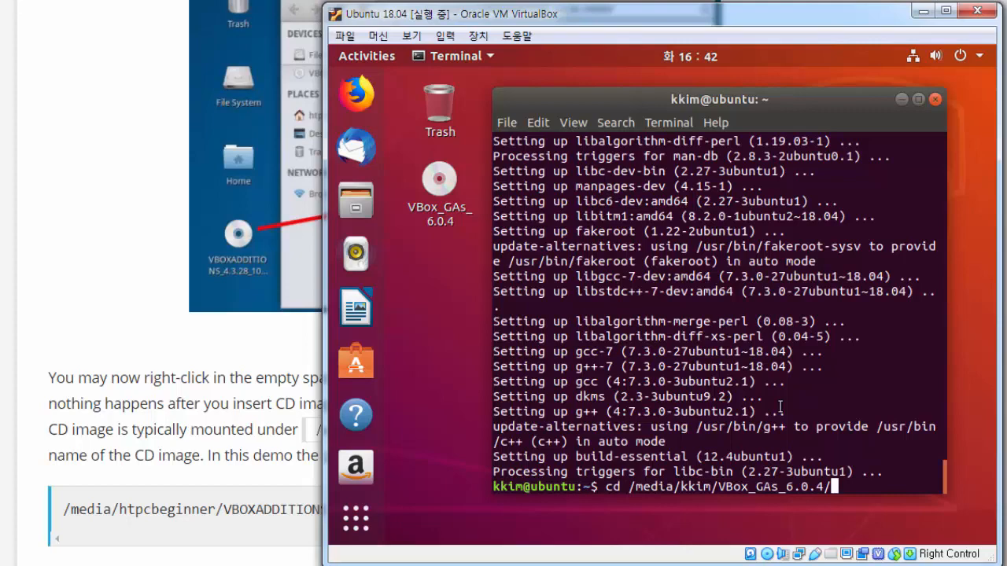
key("Return")
type("ls")
key("Return")
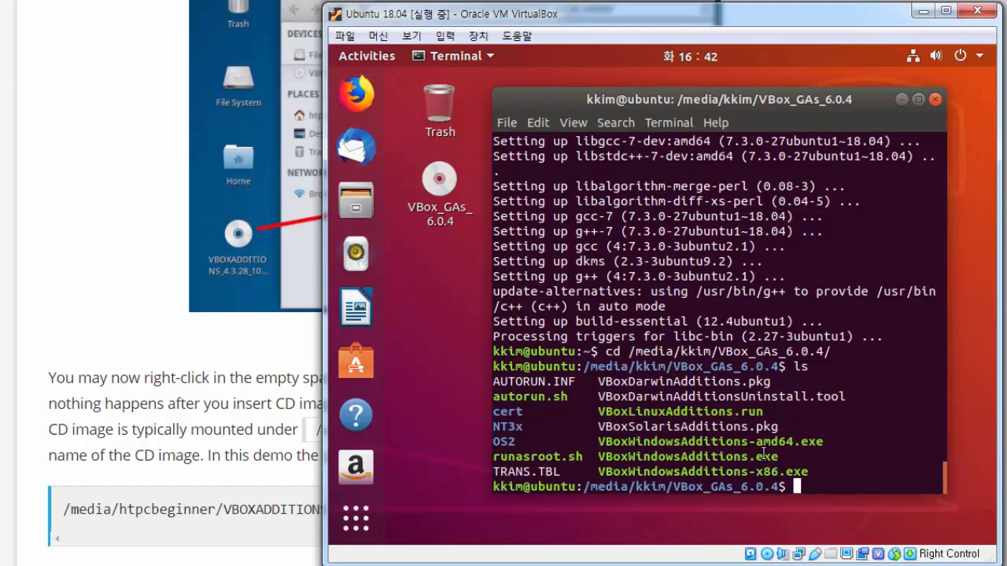
left_click_drag(263, 427, 258, 428)
scroll(115, 374, "down", 4)
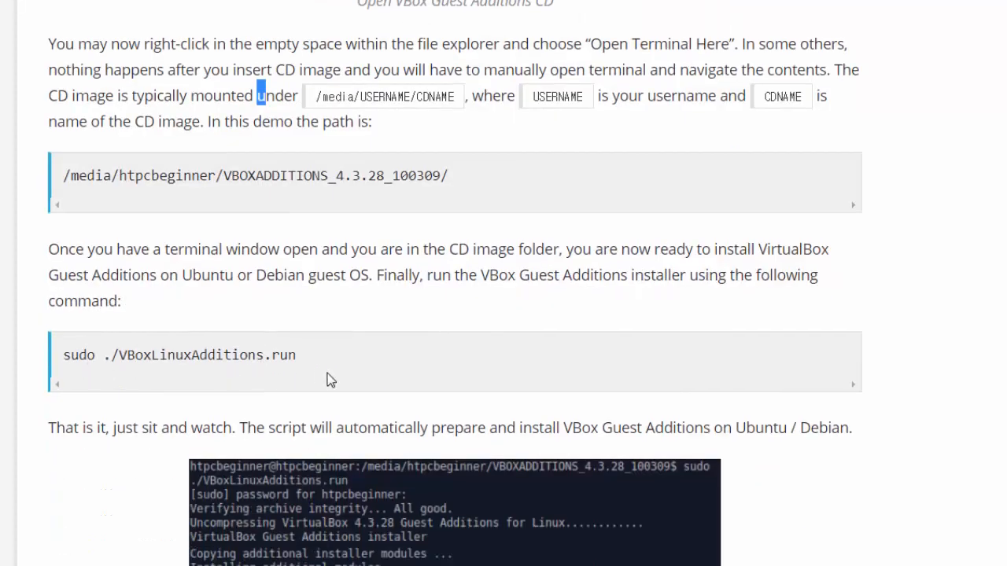
Run the Guest Additions installer with sudo ./VBoxLinuxAdditions.run
key("alt+Tab")
type("sudo")
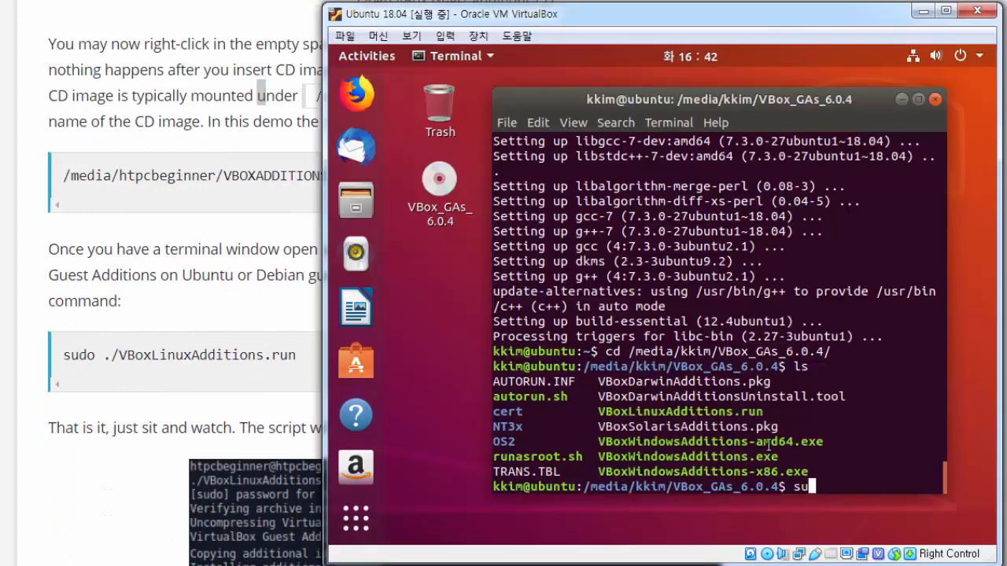
type(" ./VBoxL")
key("Tab")
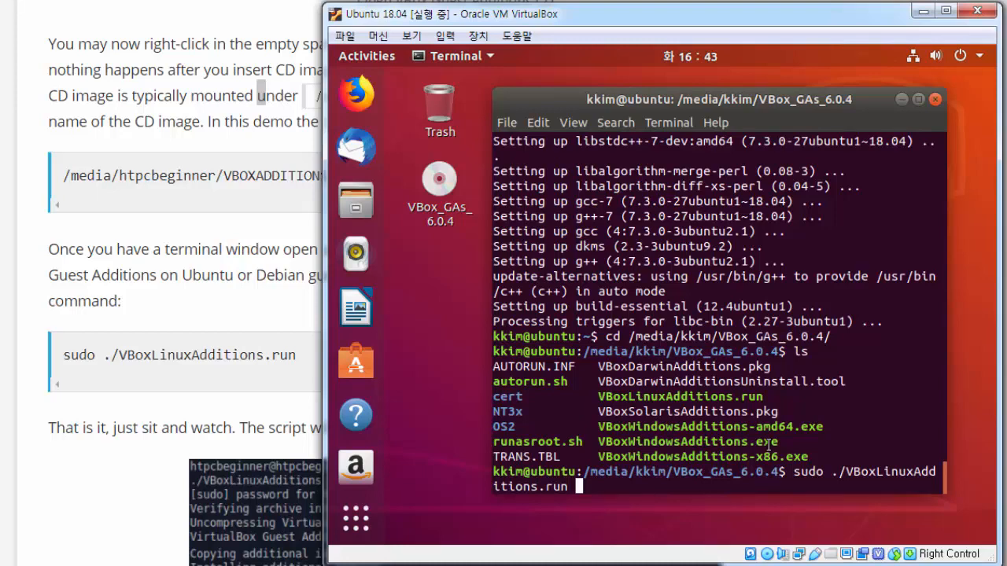
key("Return")
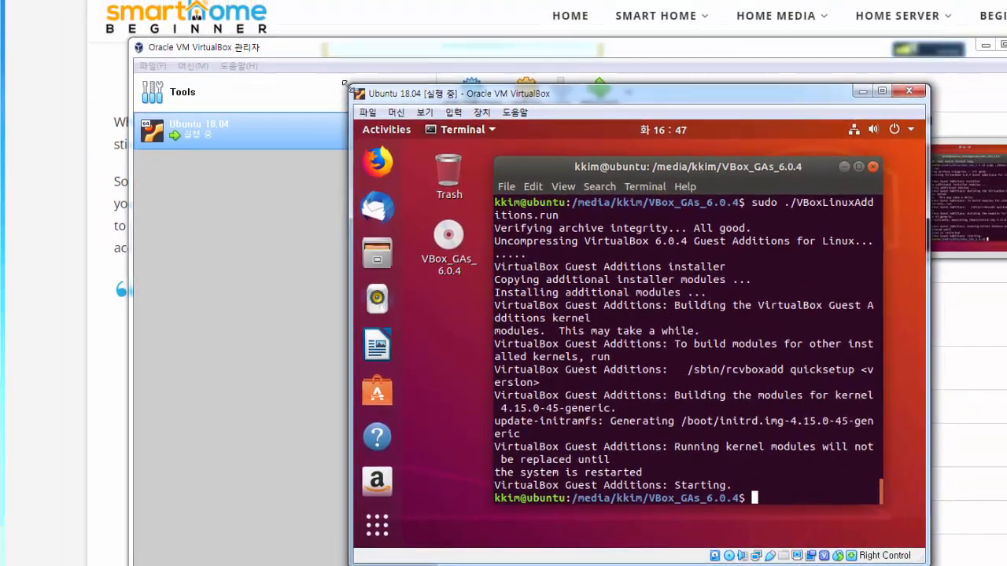
Enlarge the VM window and scroll the guide down to its Complete Guide link list
left_click_drag(340, 63, 143, 5)
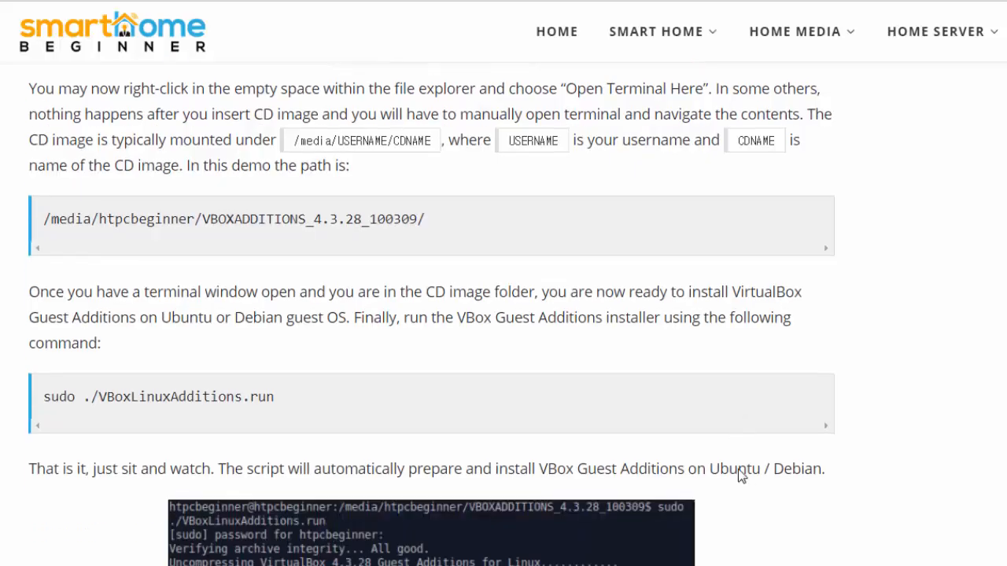
scroll(738, 477, "down", 8)
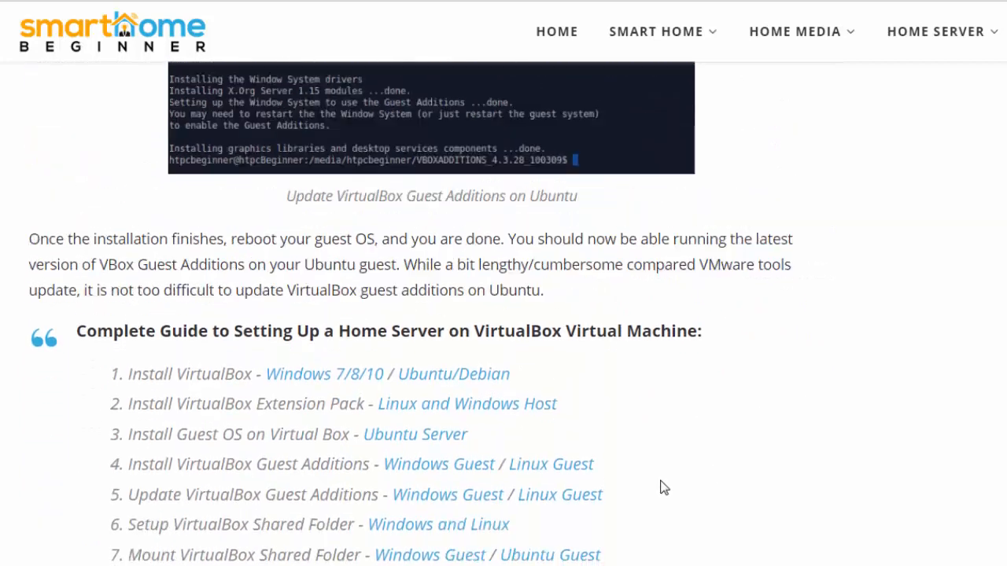
scroll(661, 486, "down", 2)
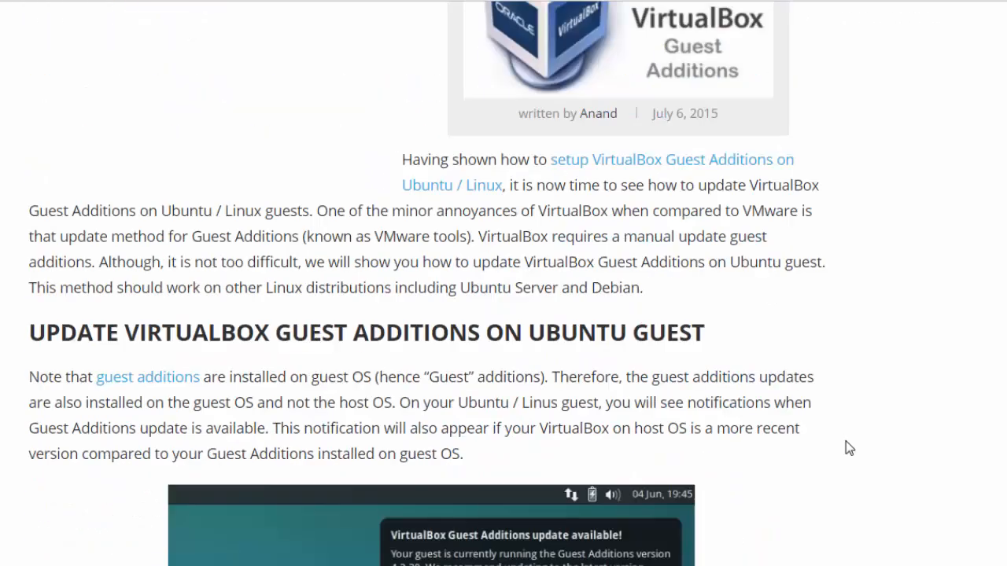
scroll(845, 441, "down", 3)
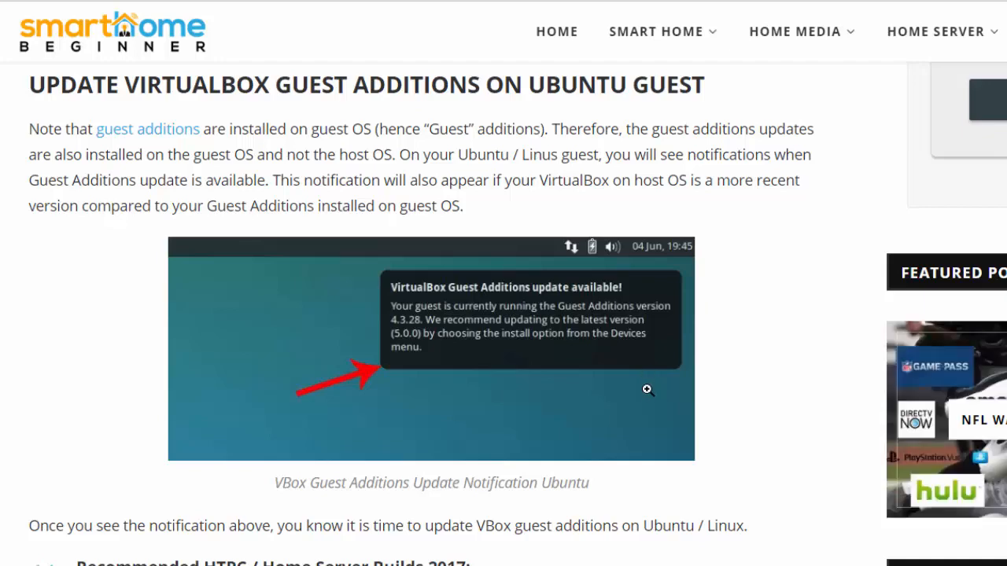
scroll(688, 557, "down", 4)
scroll(686, 550, "down", 9)
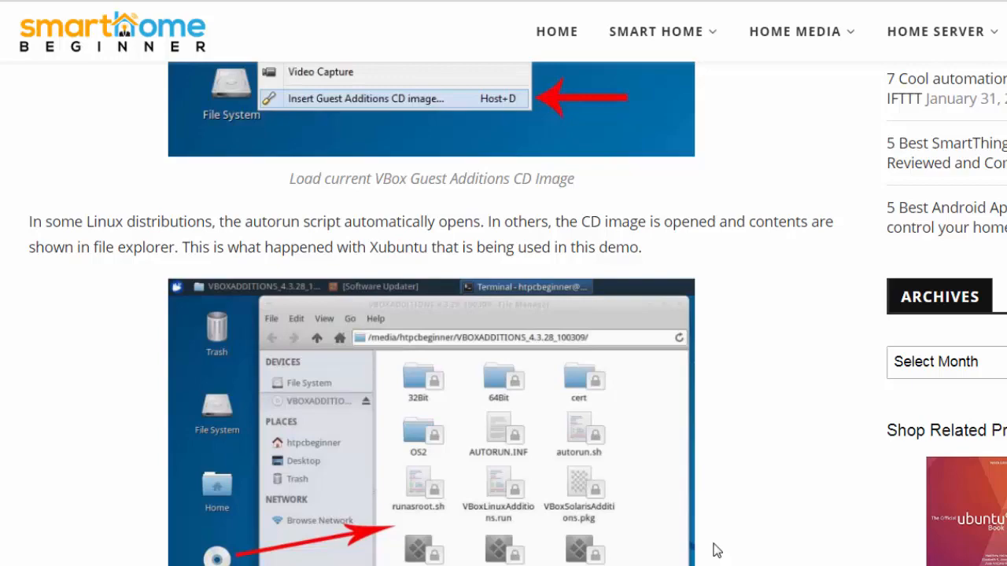
scroll(716, 550, "down", 15)
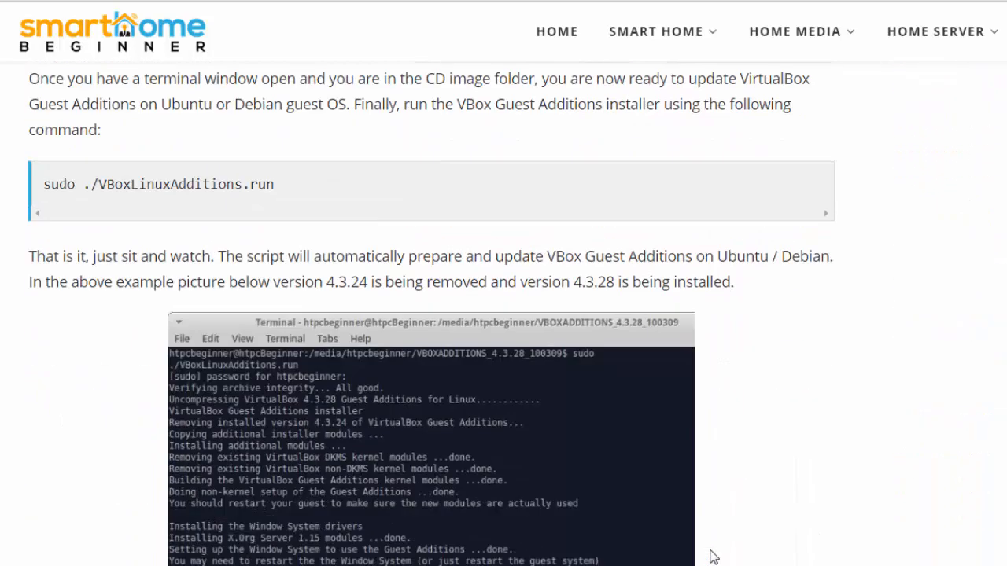
scroll(713, 557, "down", 3)
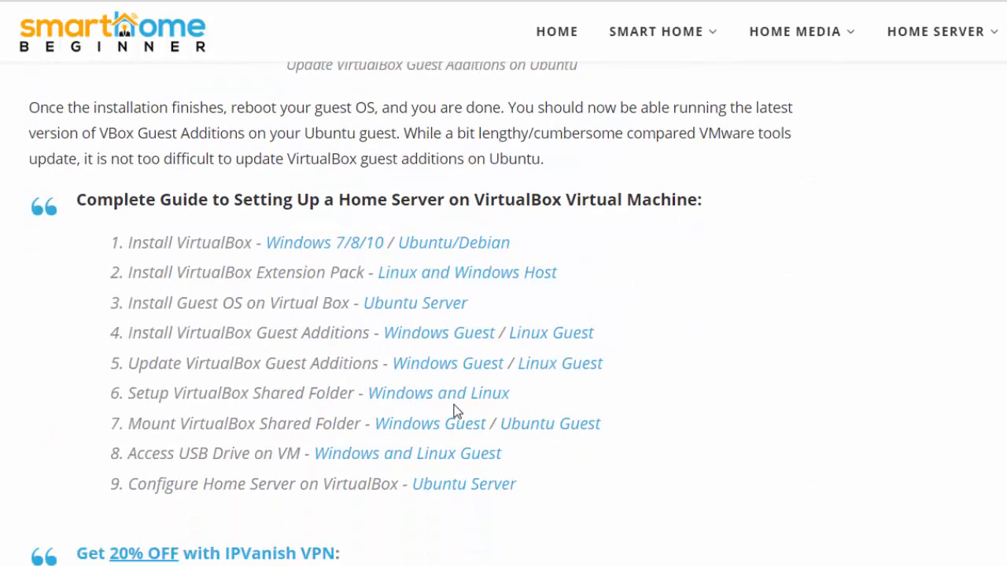
Read the Windows/Linux shared folders article through Make Permanent, then open the VM's Devices menu
left_click(463, 407)
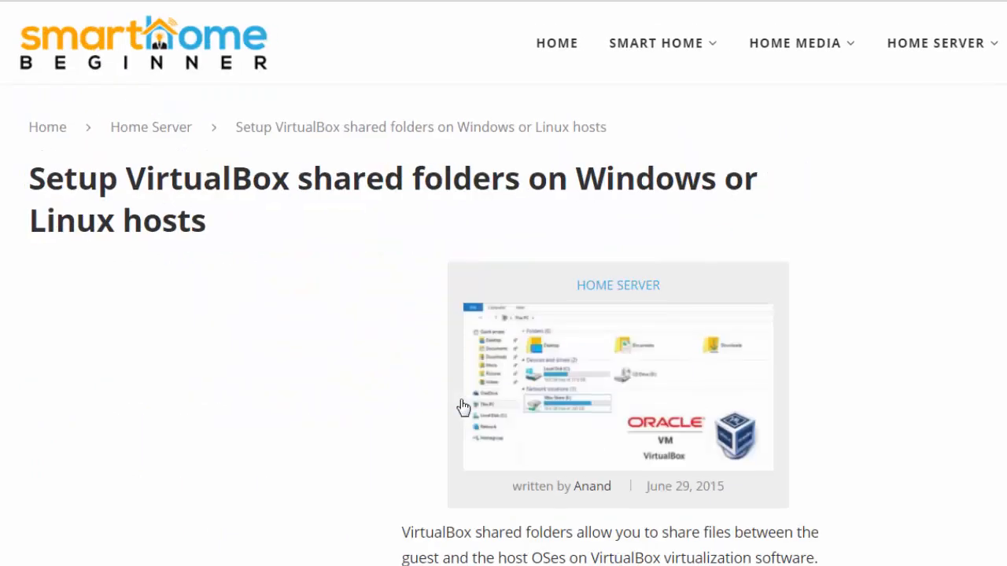
scroll(832, 535, "down", 9)
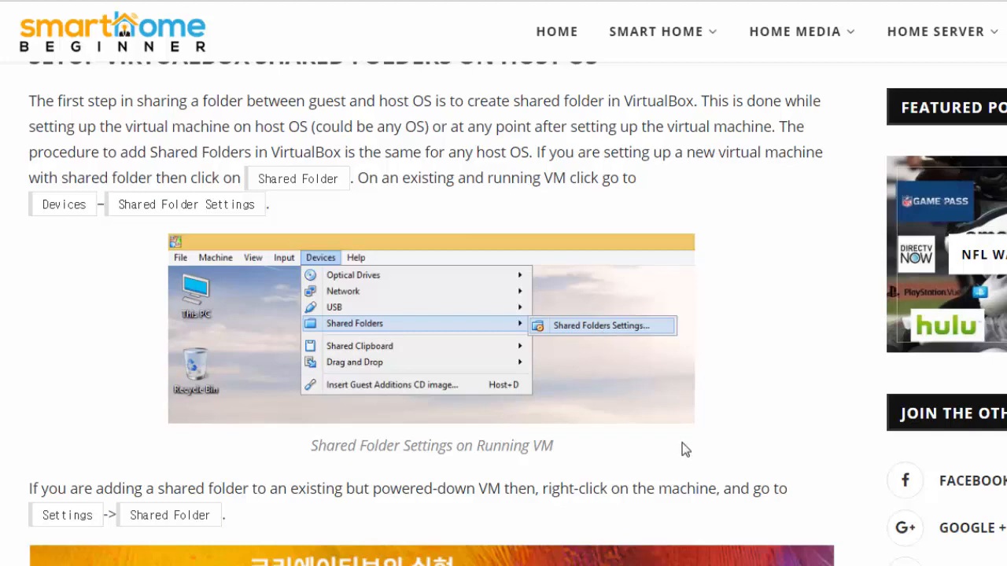
scroll(682, 443, "down", 5)
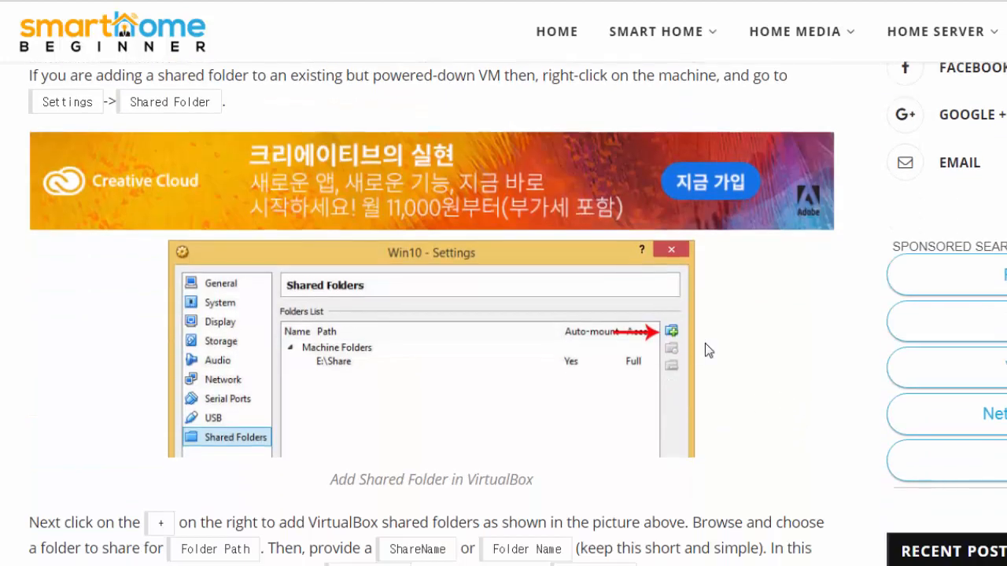
scroll(705, 346, "down", 4)
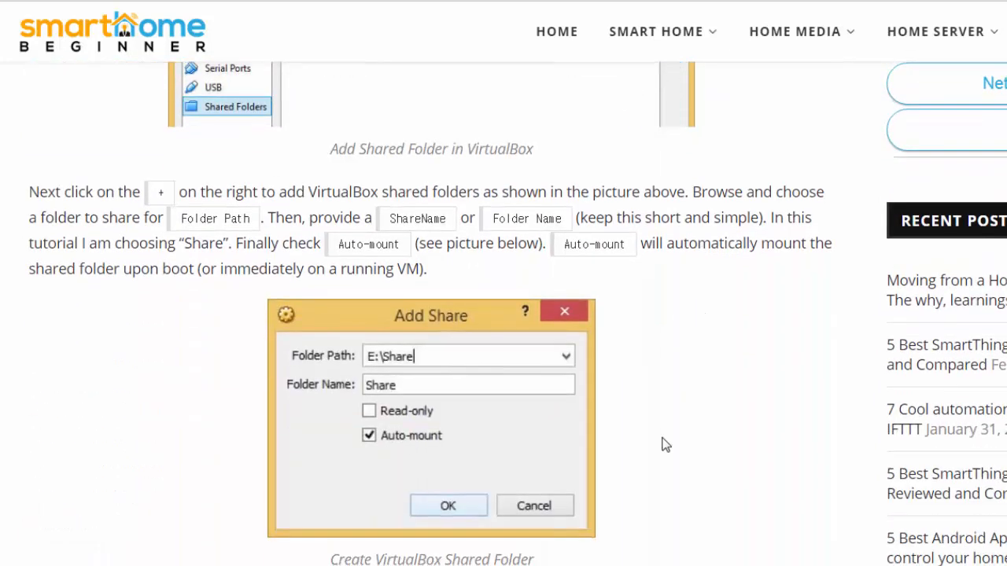
scroll(663, 445, "down", 5)
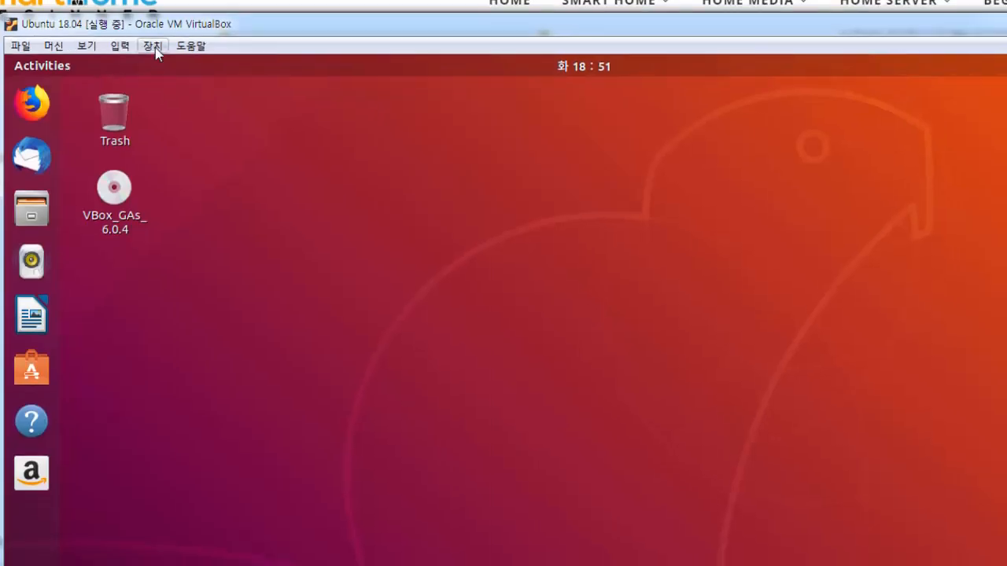
left_click(154, 47)
mouse_move(256, 163)
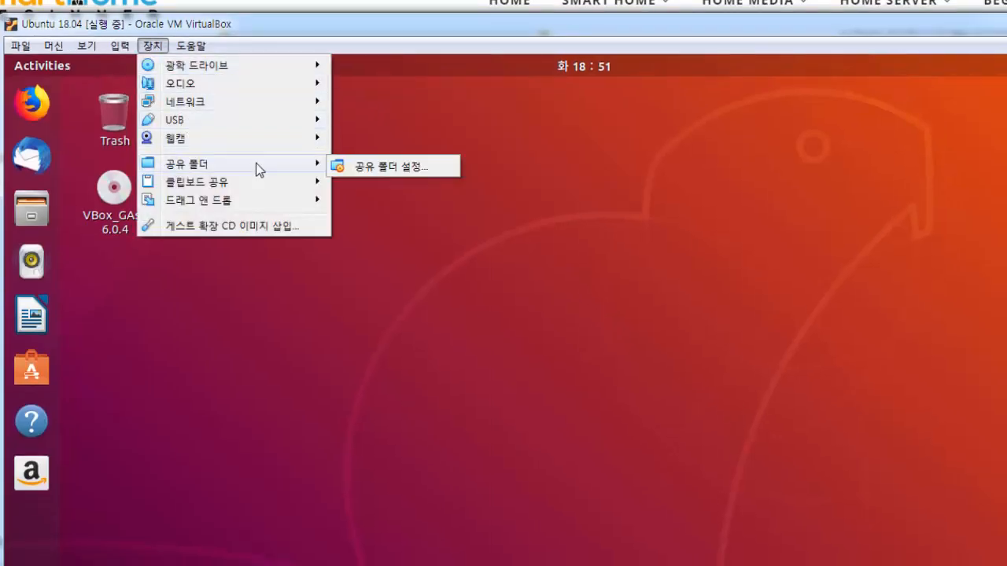
Add a new shared folder whose path is the Share folder on the host Desktop
left_click(431, 167)
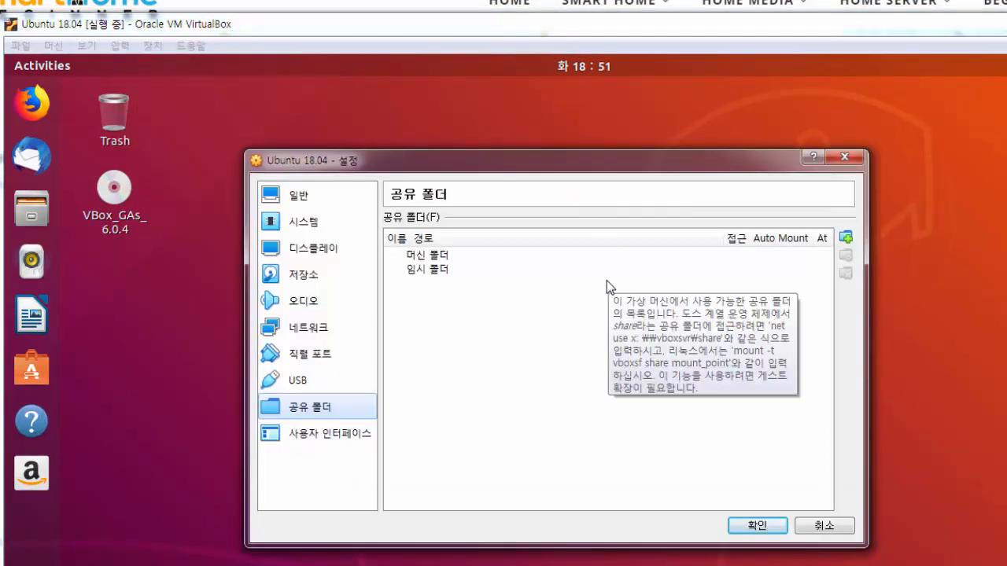
left_click(847, 238)
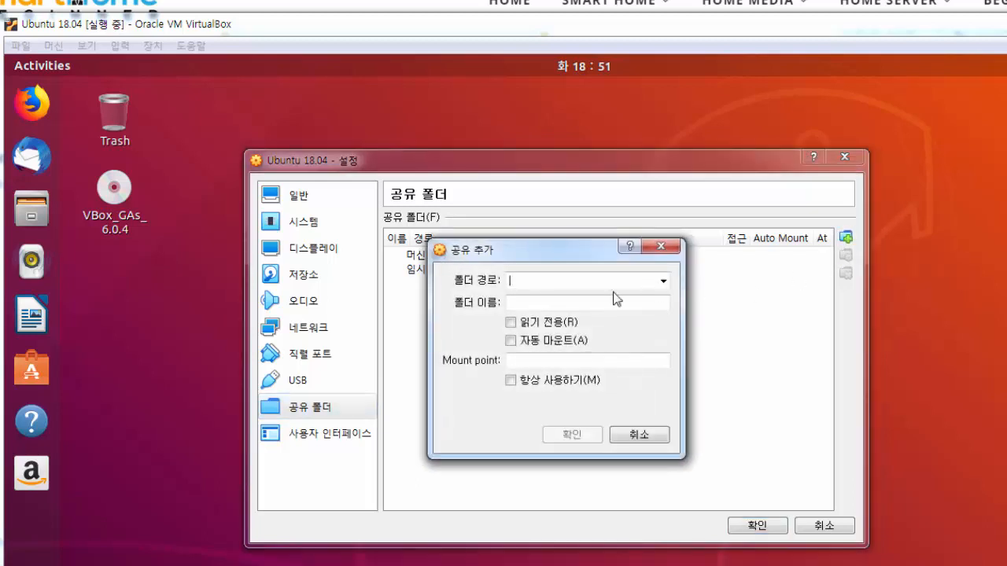
left_click(662, 281)
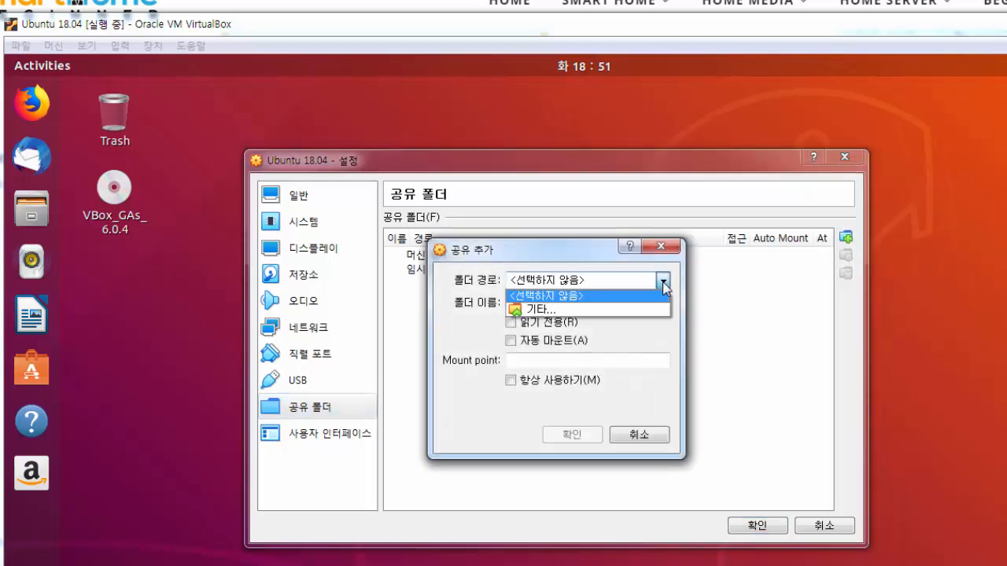
left_click(623, 308)
left_click_drag(981, 277, 669, 26)
double_click(620, 202)
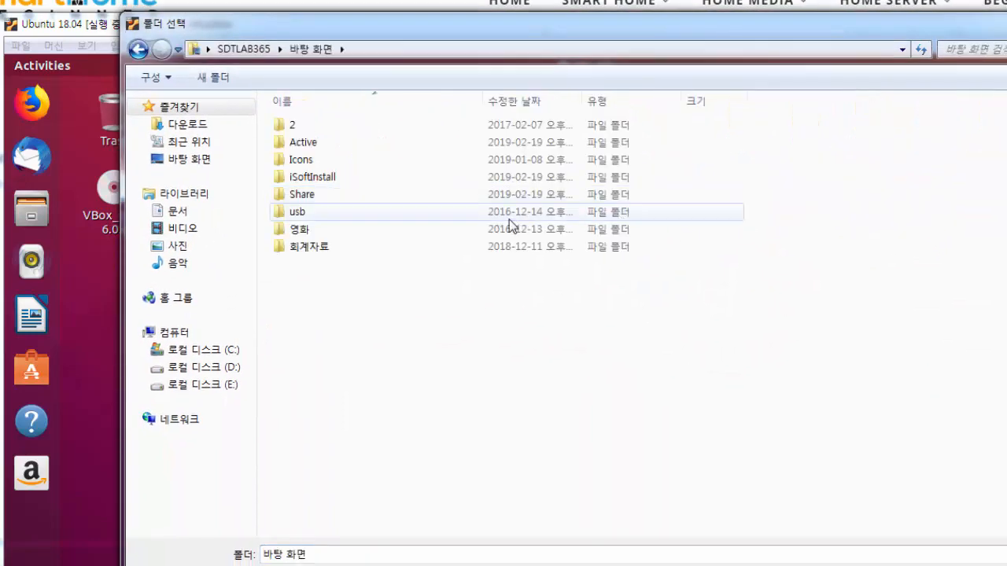
left_click(509, 197)
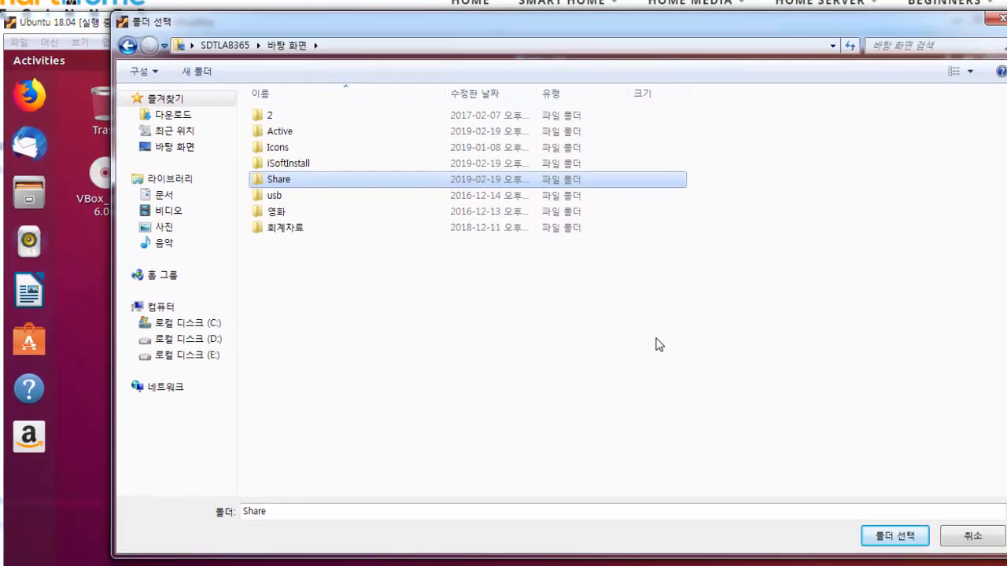
left_click(885, 542)
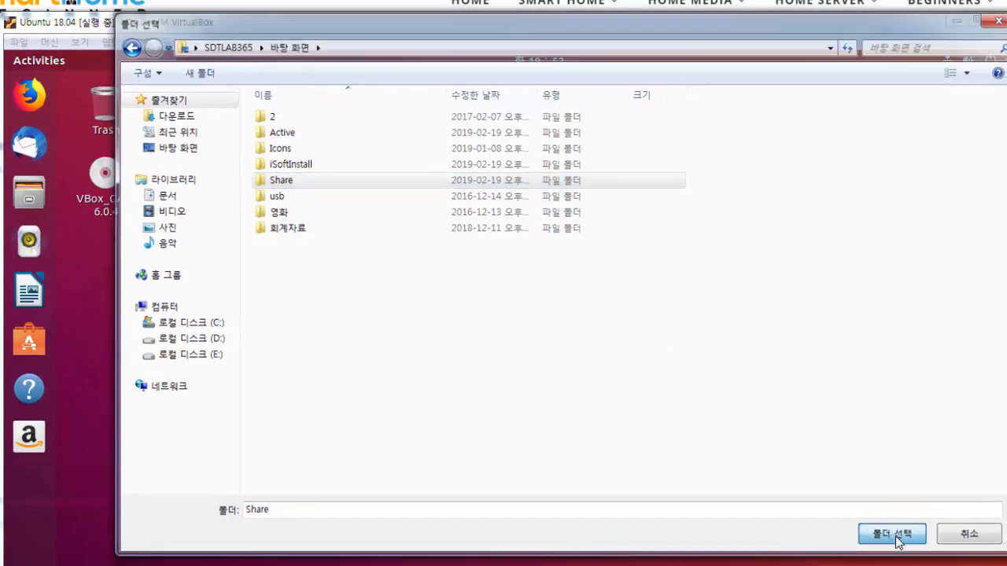
Enable Auto-mount, set mount point /media/<user>/share, make it permanent, and confirm
left_click(472, 314)
left_click(496, 334)
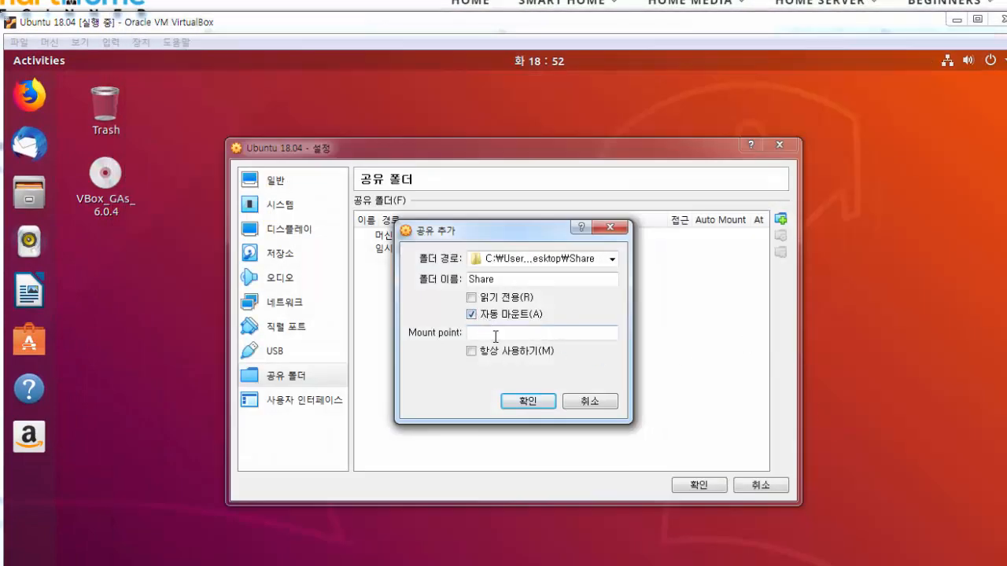
type("/media/kkim")
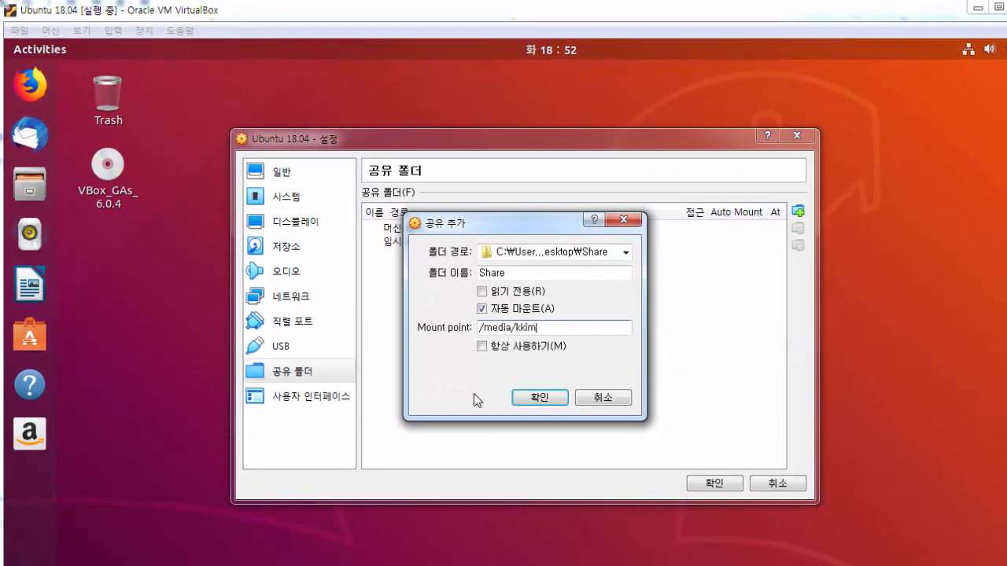
type("/share")
left_click(484, 345)
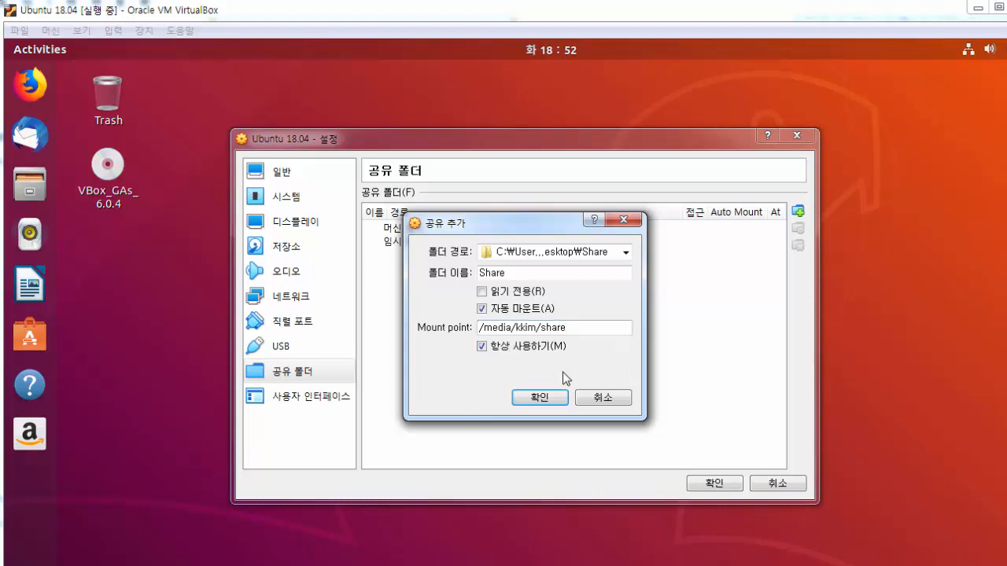
left_click(551, 400)
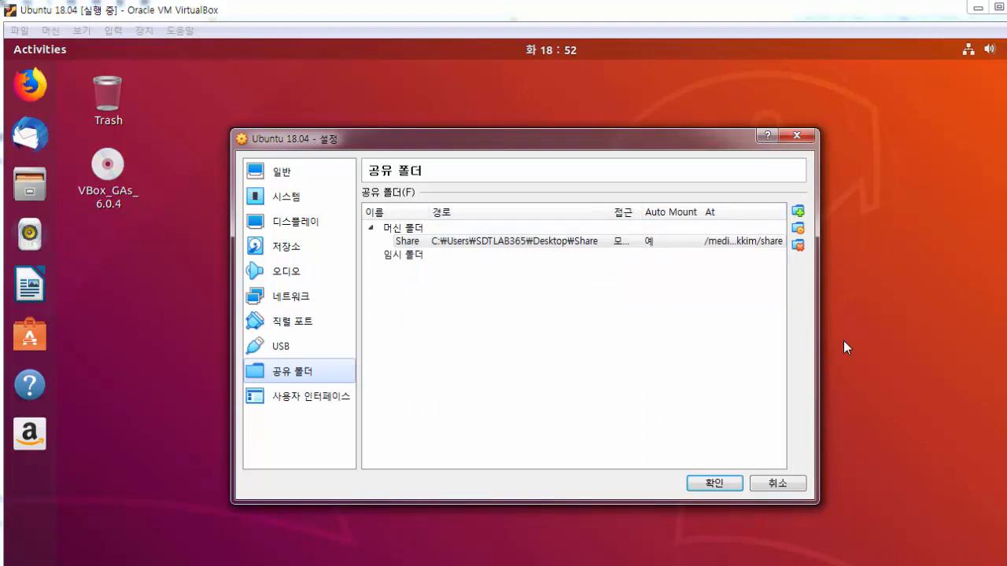
left_click(719, 480)
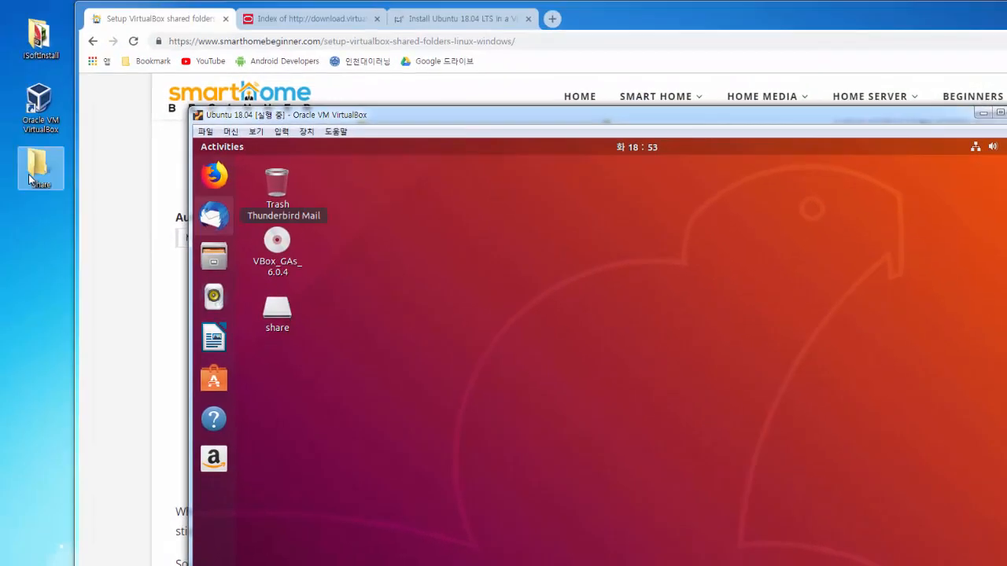
Copy the Overview and Union-Find Algorithms PDFs into the host's Share folder
double_click(30, 180)
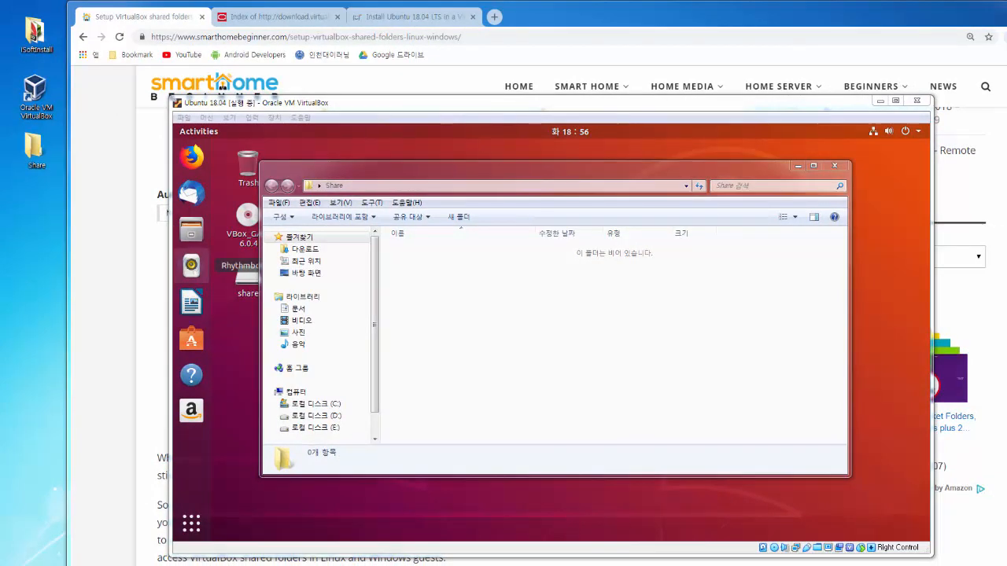
left_click(307, 563)
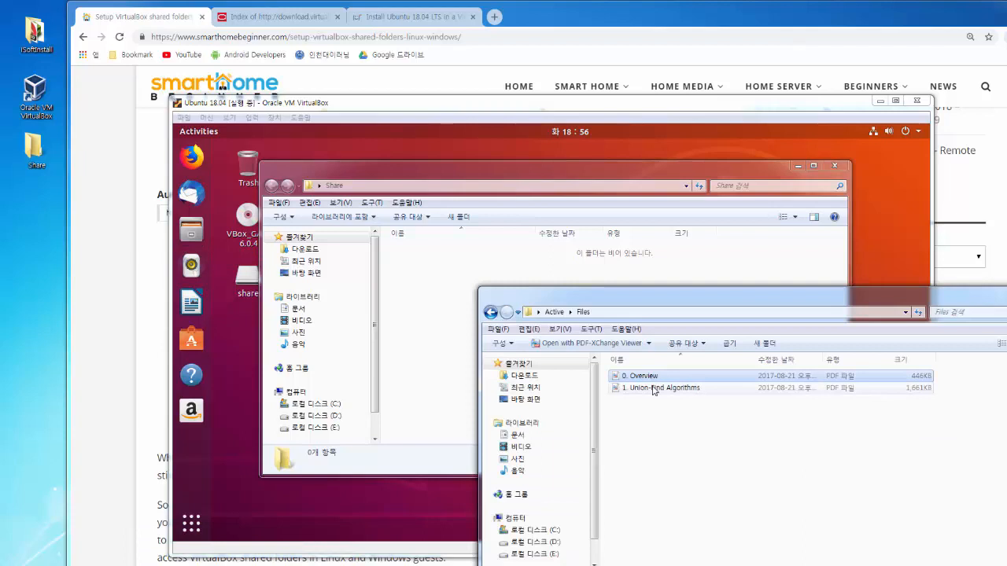
left_click(652, 390, "ctrl")
left_click_drag(623, 379, 431, 343)
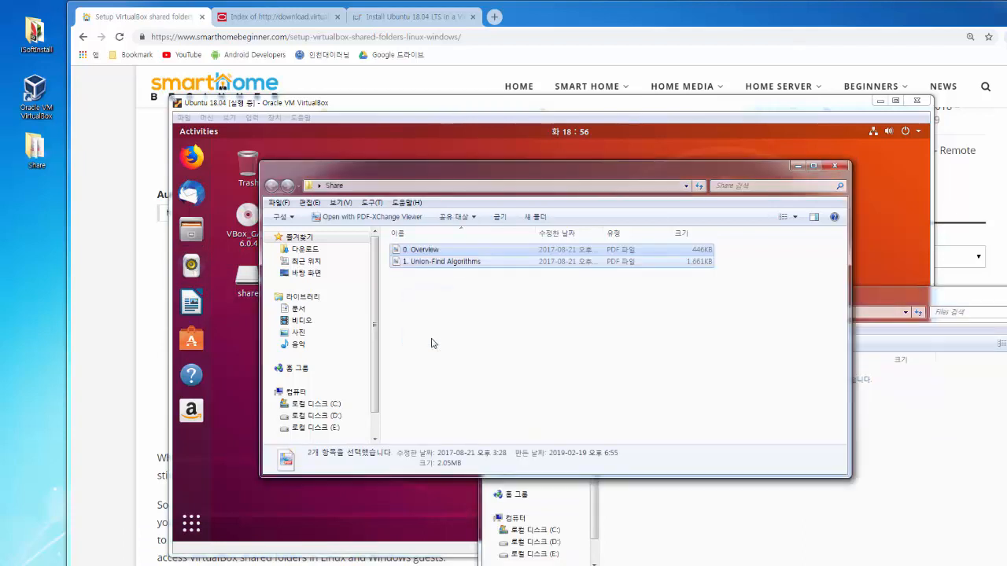
left_click(909, 294)
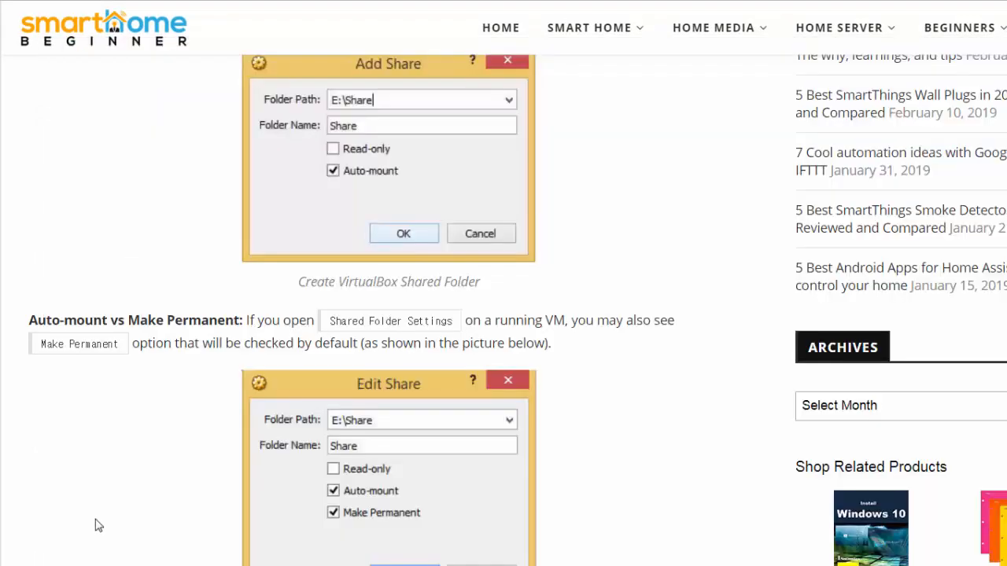
Scroll the Ubuntu shared-folder mounting guide down to its permissions section and usermod command
scroll(96, 523, "down", 2)
scroll(96, 524, "down", 4)
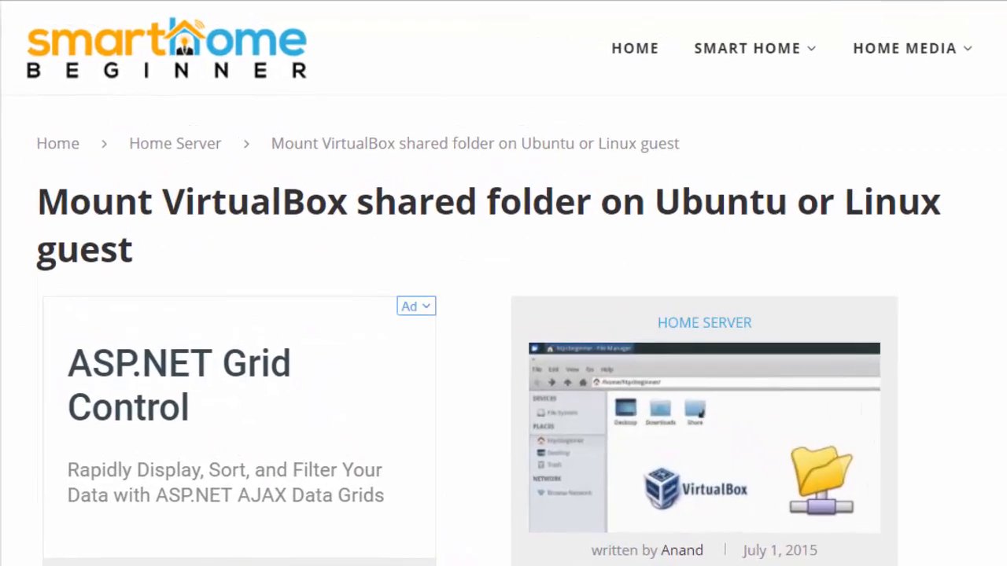
scroll(504, 315, "down", 5)
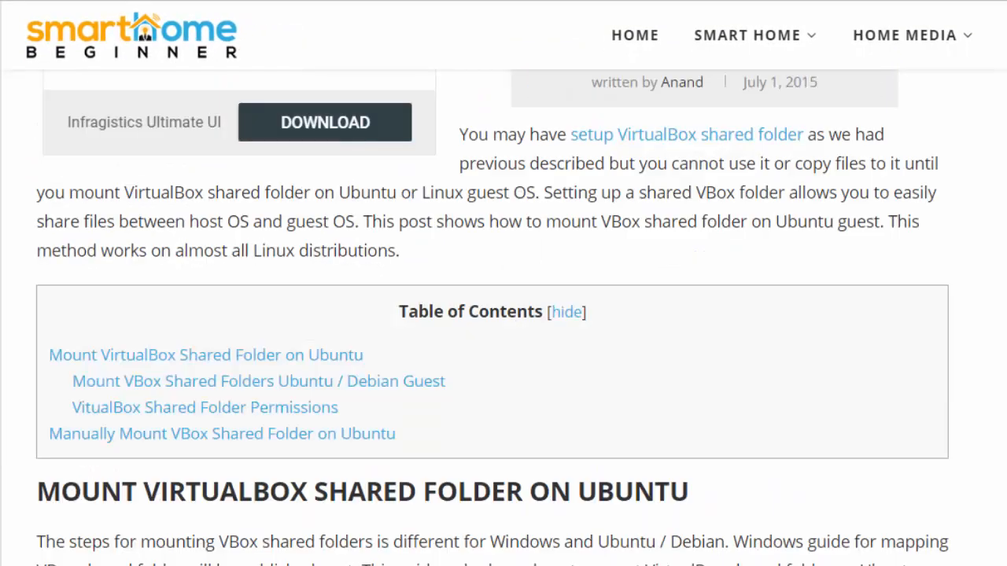
scroll(503, 314, "down", 4)
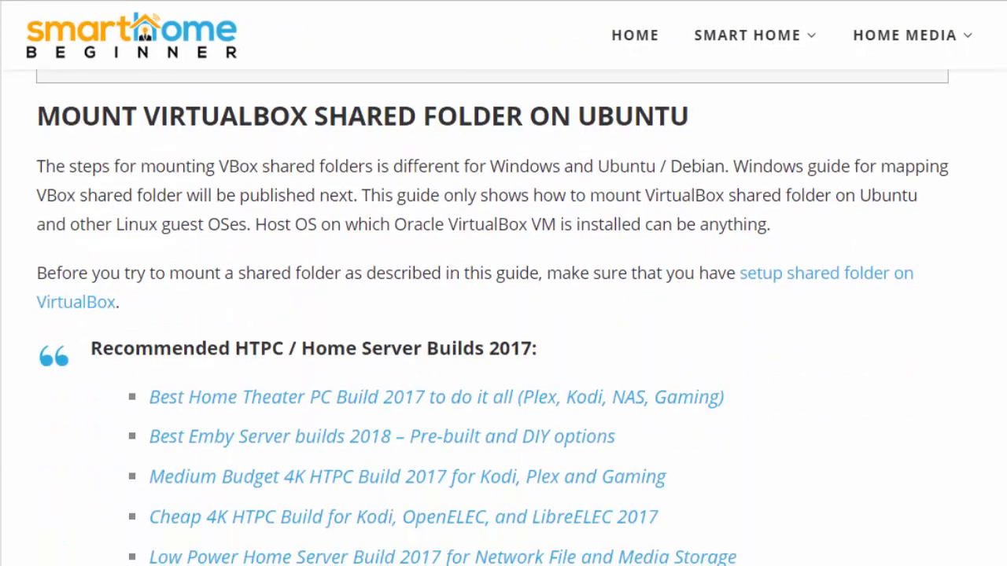
scroll(503, 314, "down", 3)
scroll(503, 315, "down", 3)
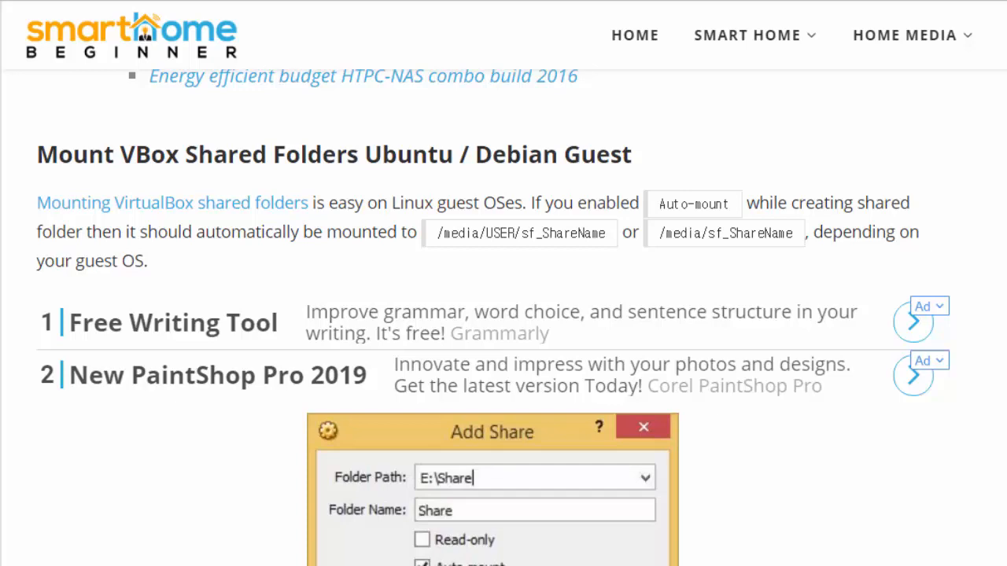
scroll(402, 513, "down", 7)
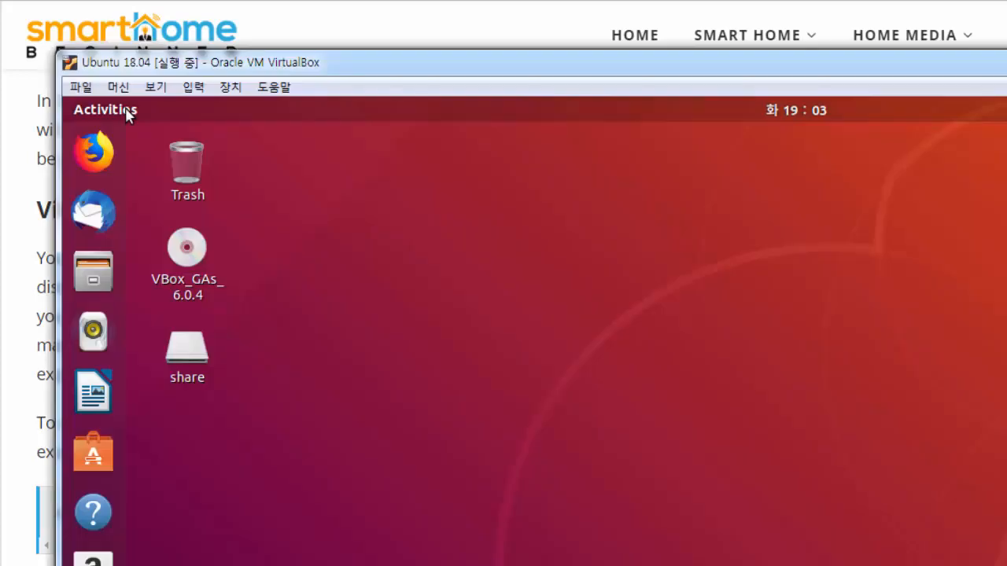
Launch Terminal in the Ubuntu guest via the Activities search
left_click(124, 104)
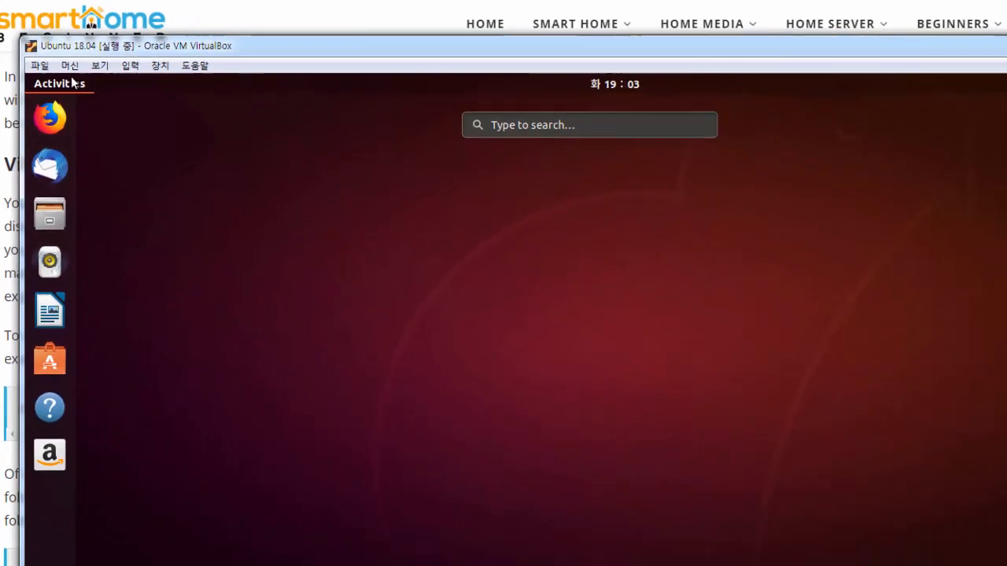
type("ter")
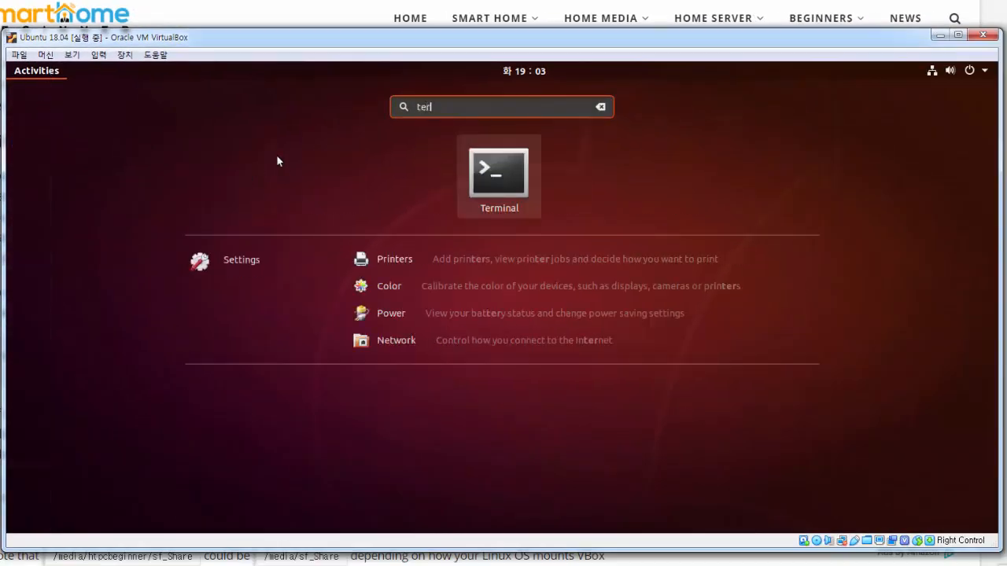
left_click(499, 190)
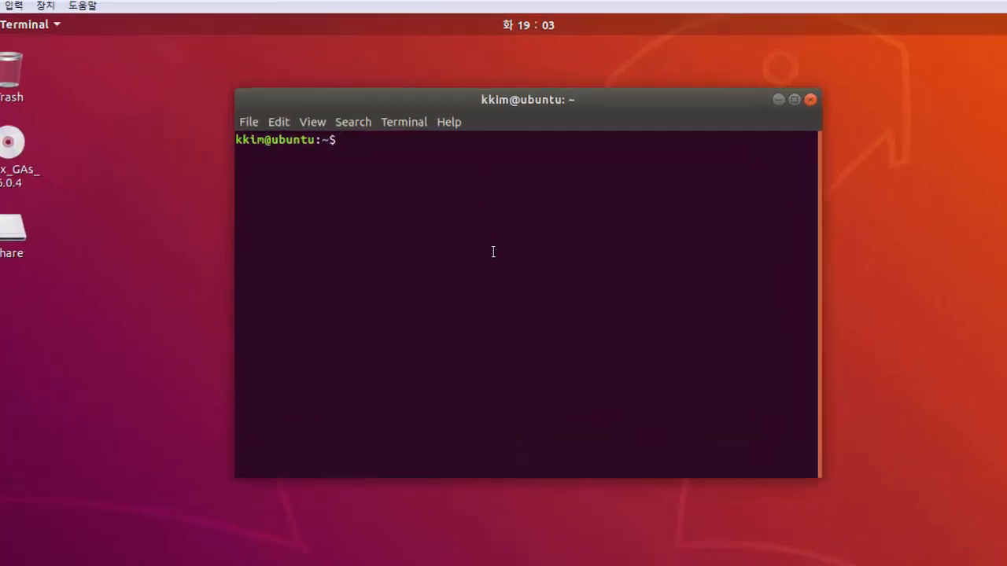
Add the guest user to vboxsf with sudo usermod -a -G vboxsf, then open the share folder
type("sudo userm")
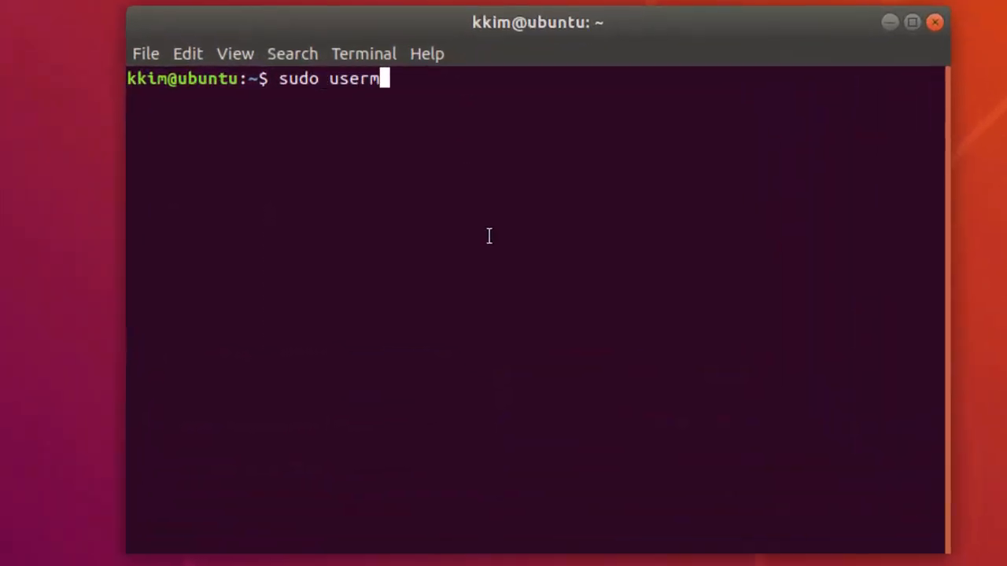
type("od -a -G")
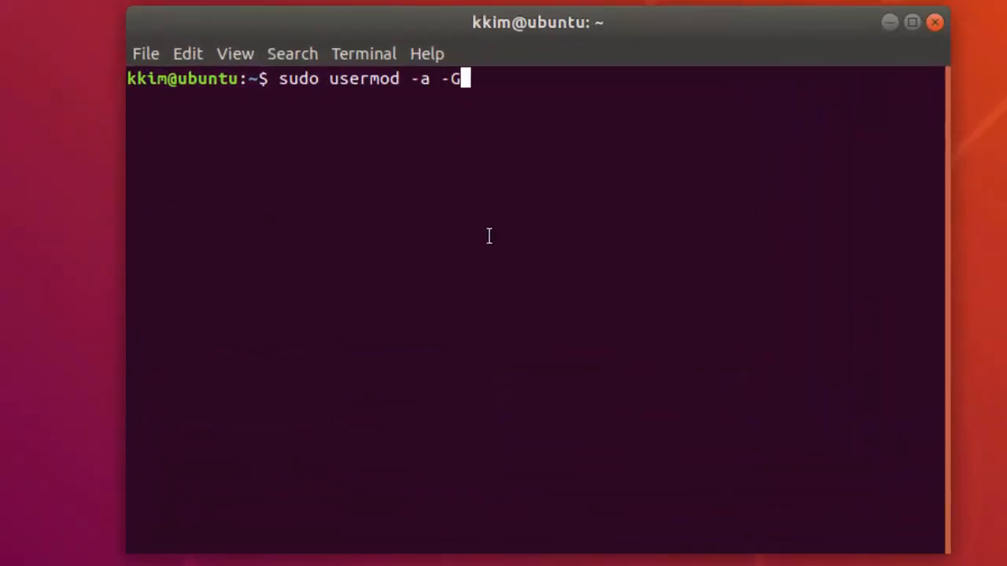
type(" vboxsf kkim")
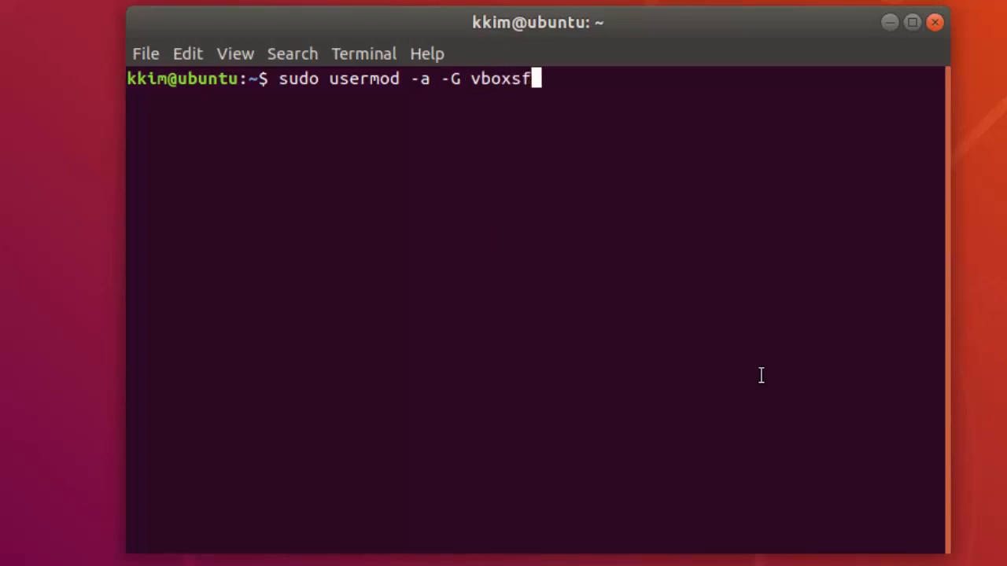
key("Return")
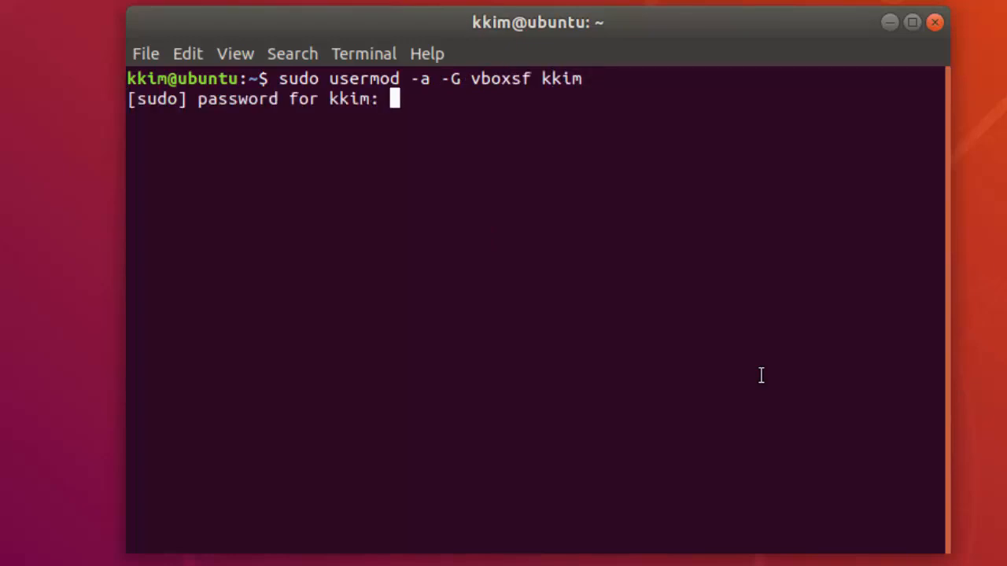
key("Return")
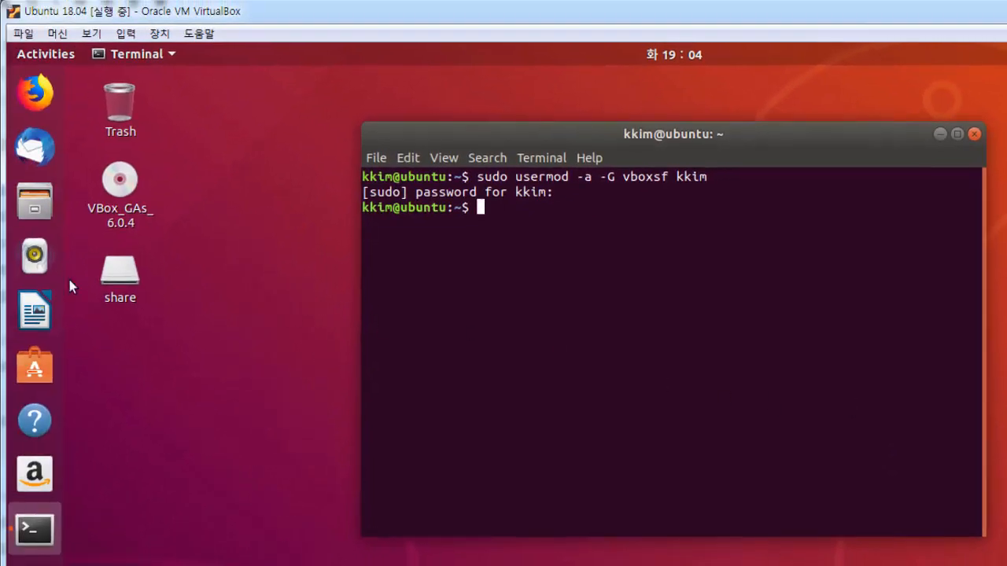
double_click(120, 277)
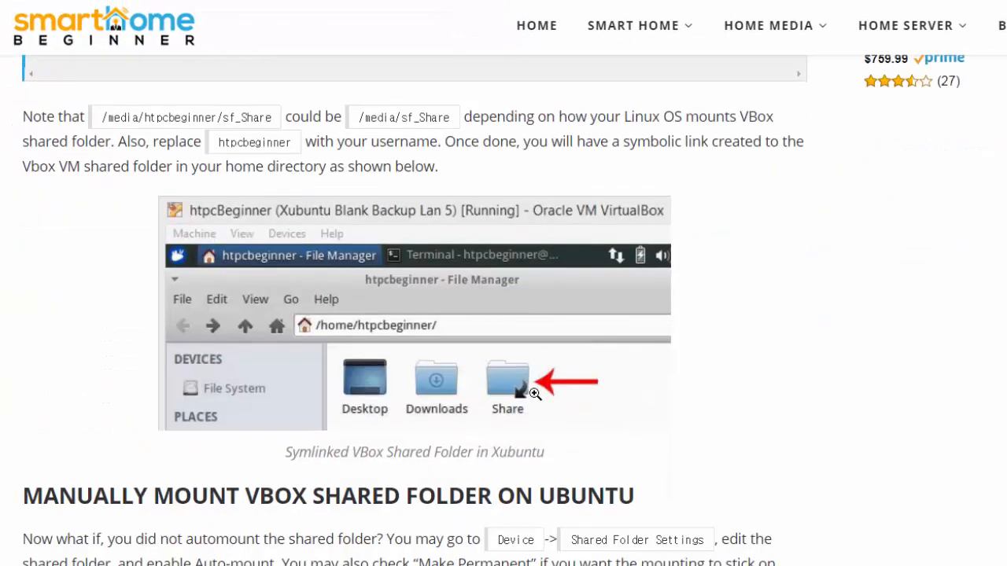
Open the 'Windows and Linux Guest' USB article and scroll to its Devices > USB screenshots
scroll(535, 393, "down", 10)
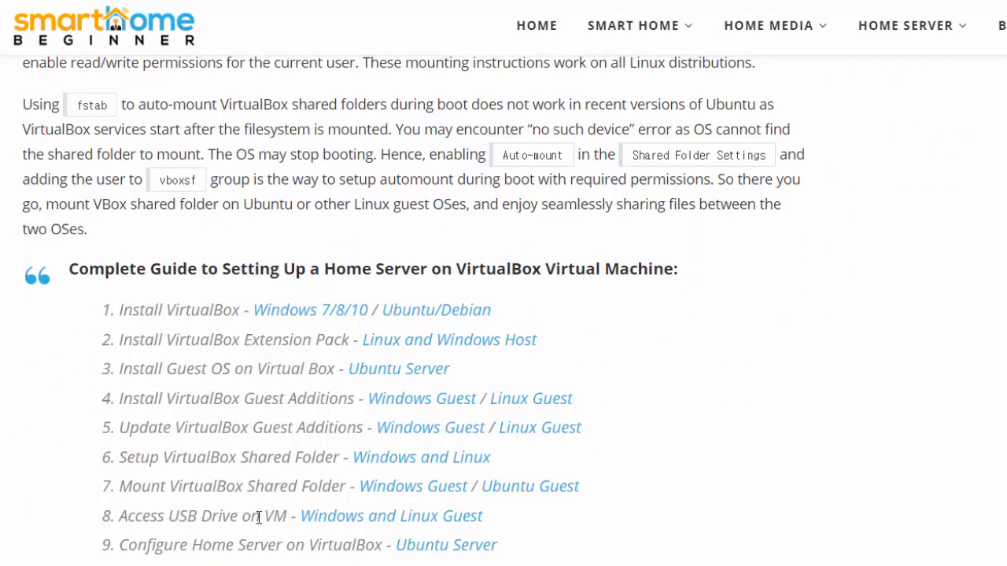
left_click(407, 518)
scroll(601, 441, "down", 2)
scroll(602, 448, "down", 5)
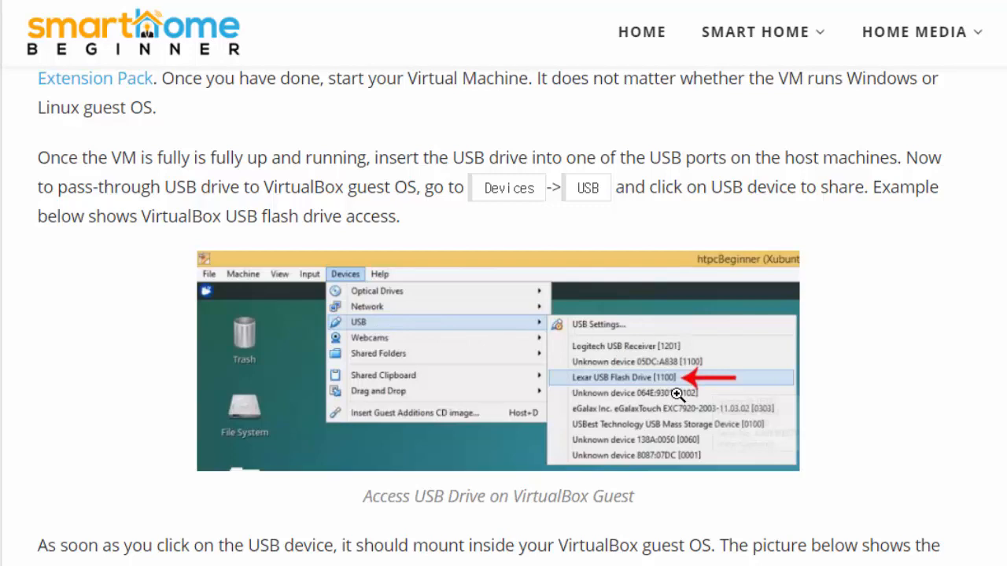
scroll(306, 532, "down", 5)
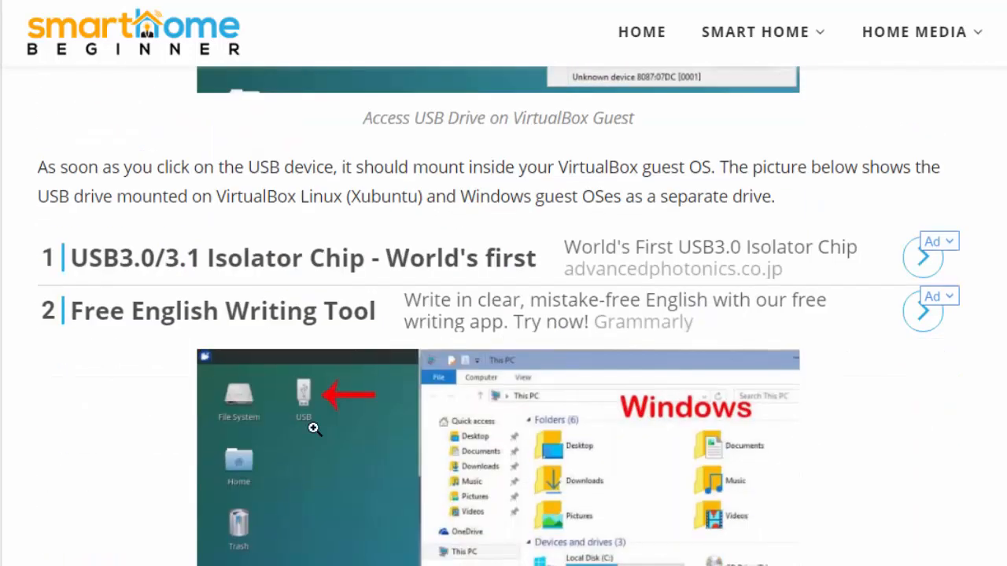
scroll(314, 428, "down", 5)
scroll(653, 330, "up", 2)
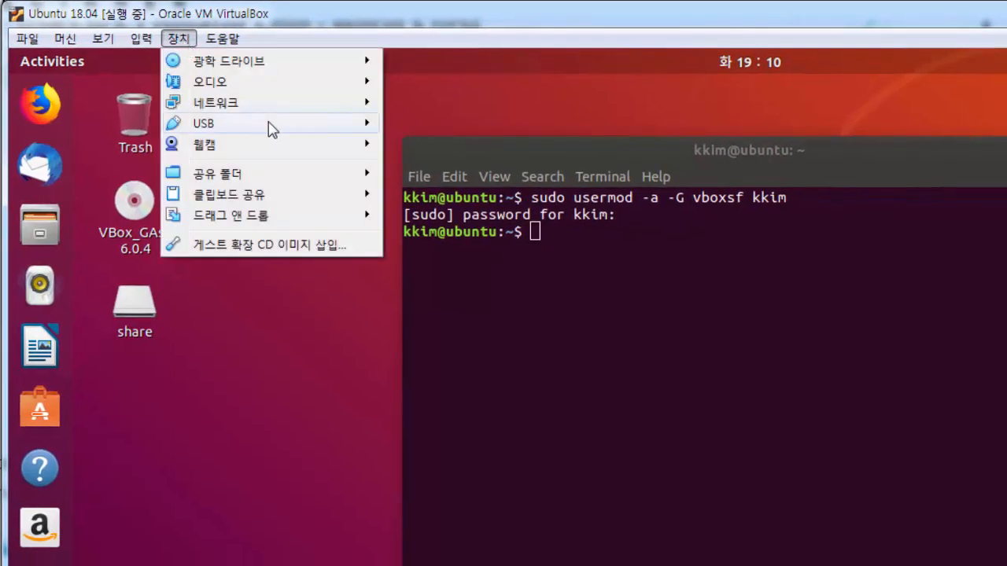
Try attaching Verbatim STORE N GO [0110] via Devices > USB, dismissing the driver notice and retrying
mouse_move(270, 127)
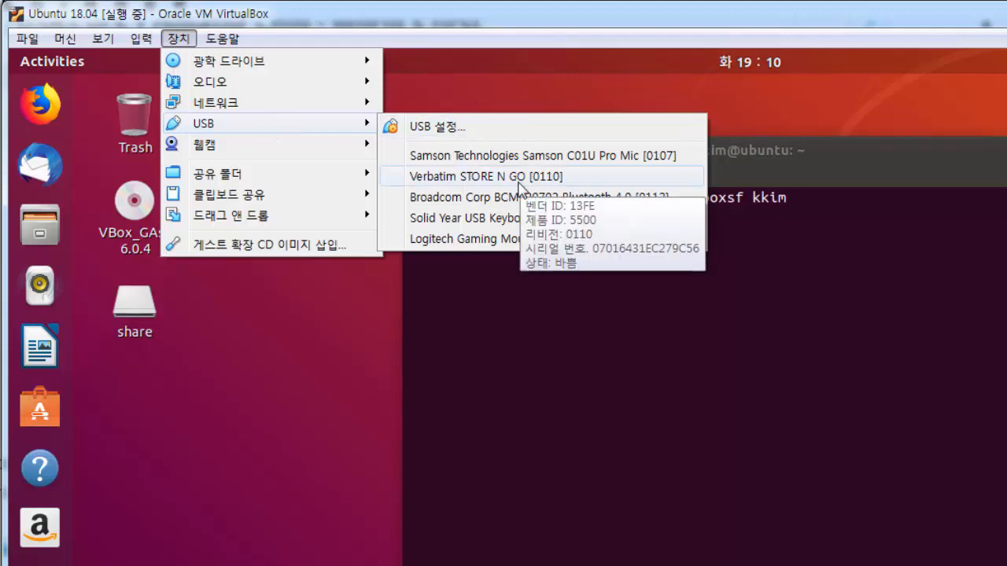
left_click(518, 178)
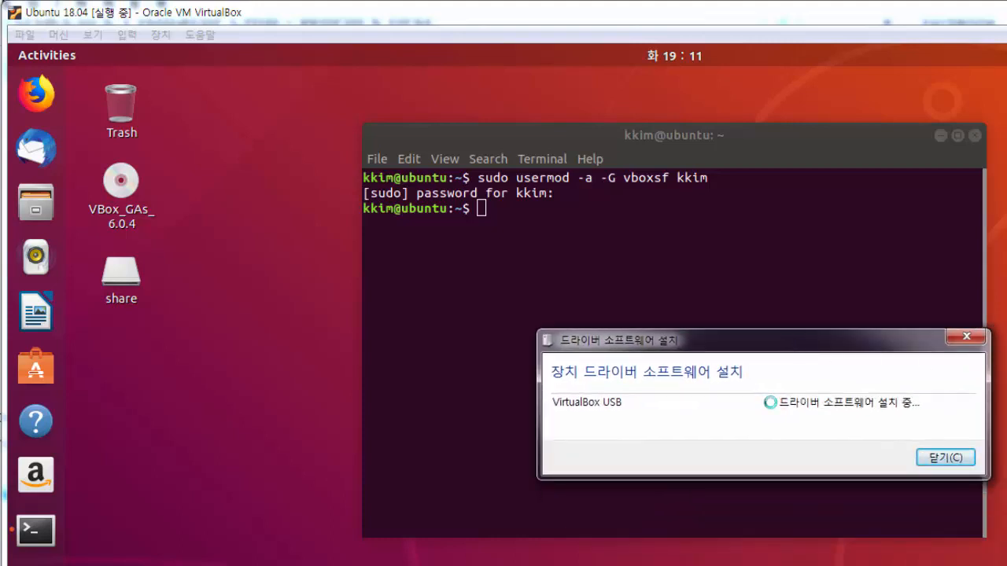
left_click(901, 462)
left_click(161, 35)
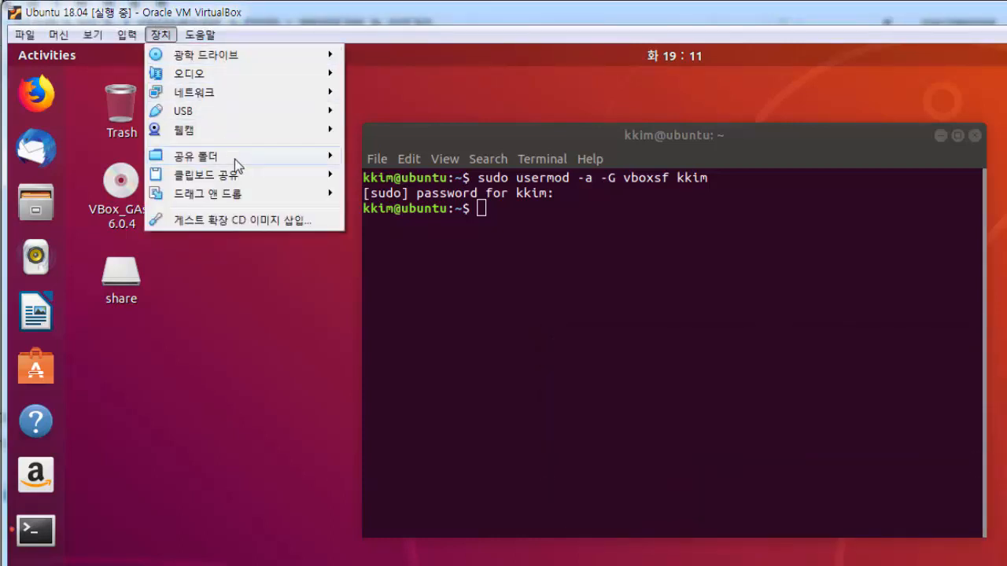
mouse_move(296, 110)
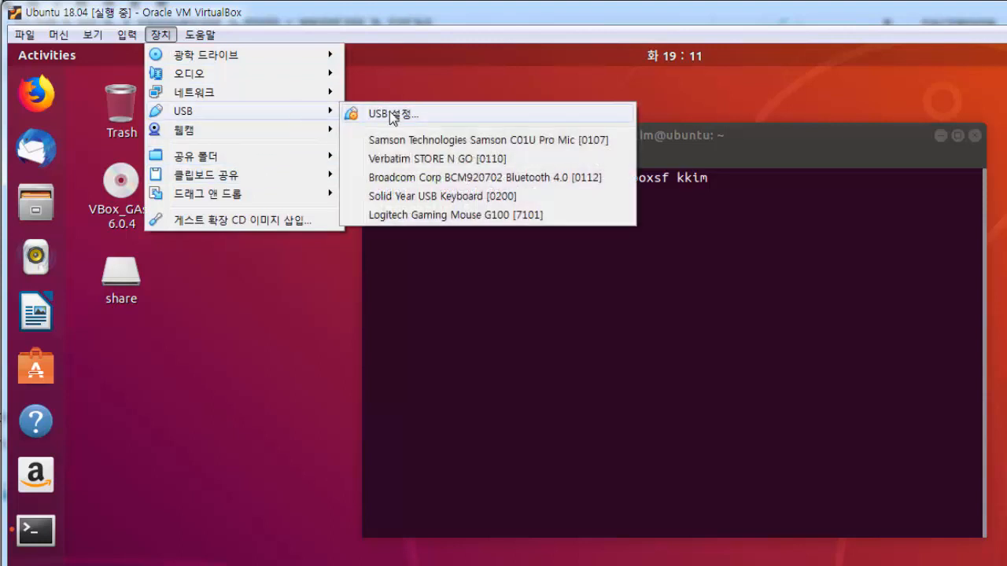
left_click(437, 160)
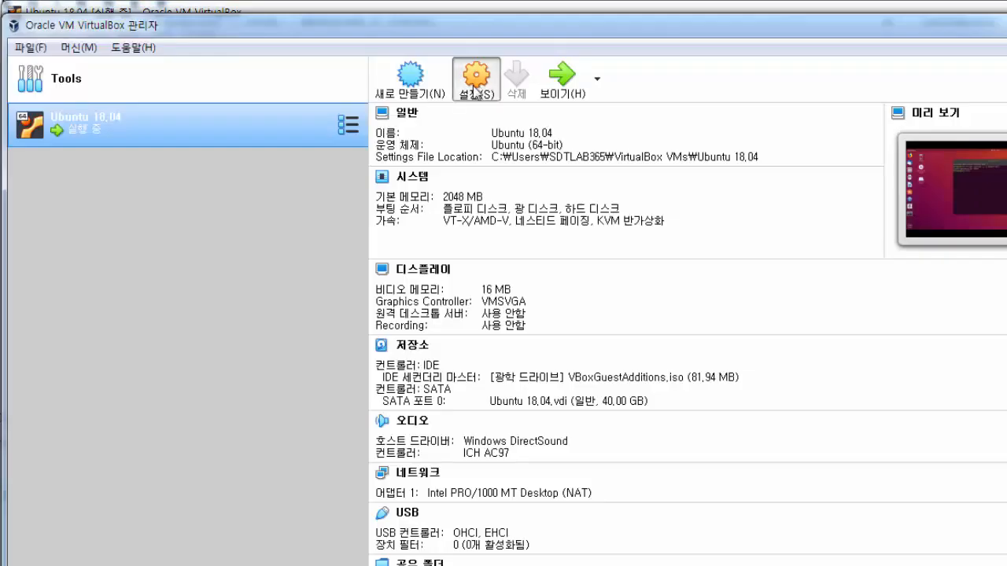
left_click(475, 78)
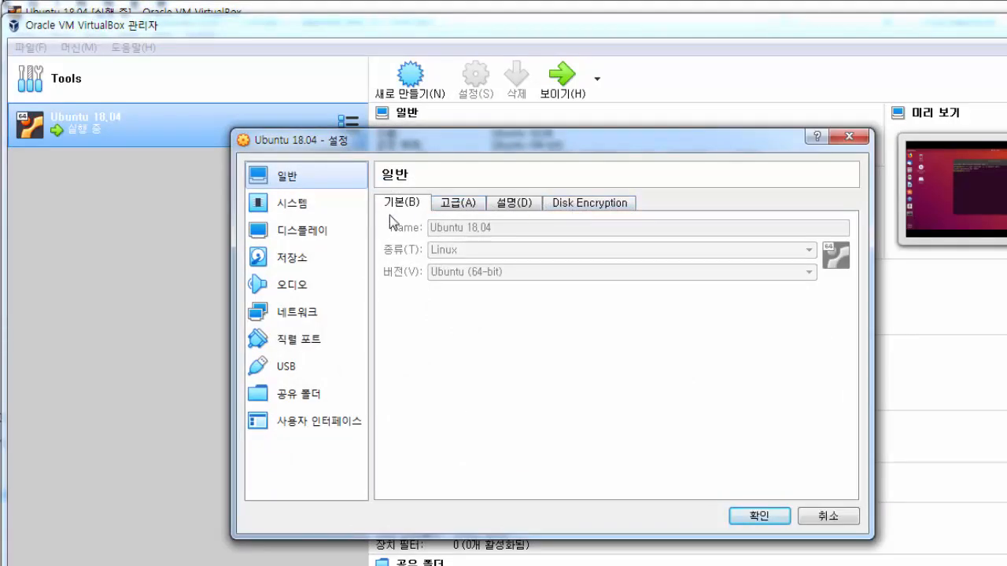
left_click(311, 370)
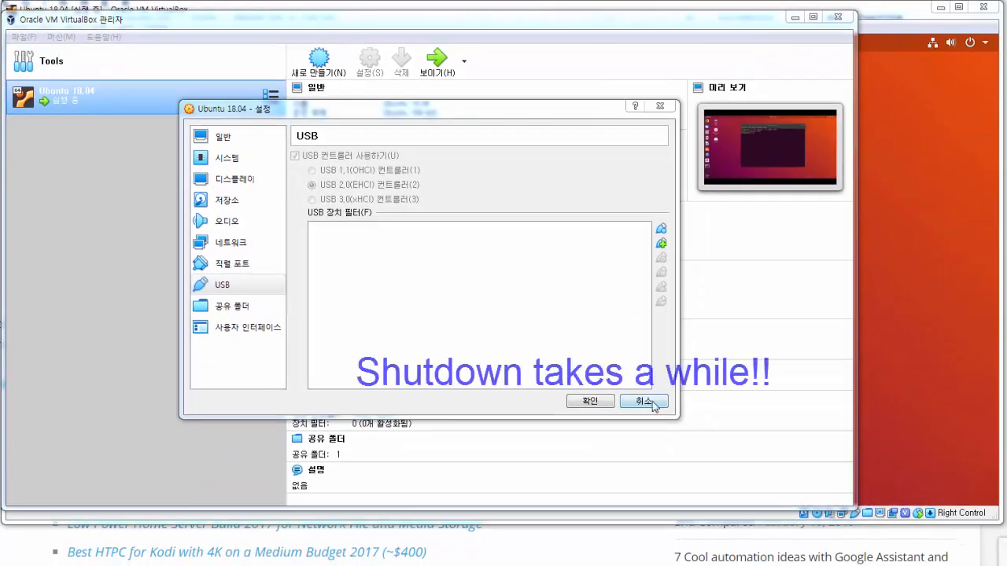
left_click(588, 402)
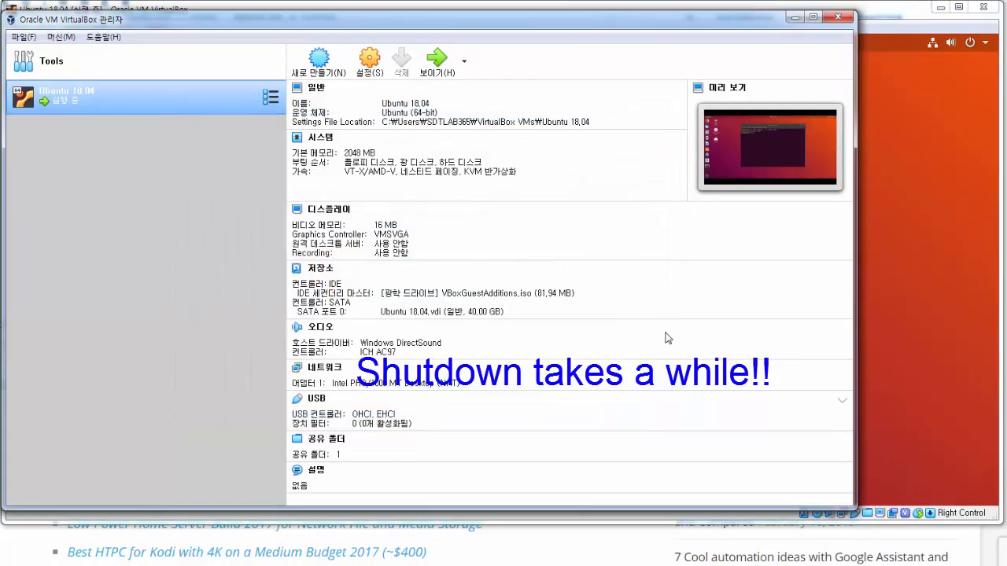
Power off the Ubuntu guest from its system menu
left_click(887, 19)
left_click(983, 48)
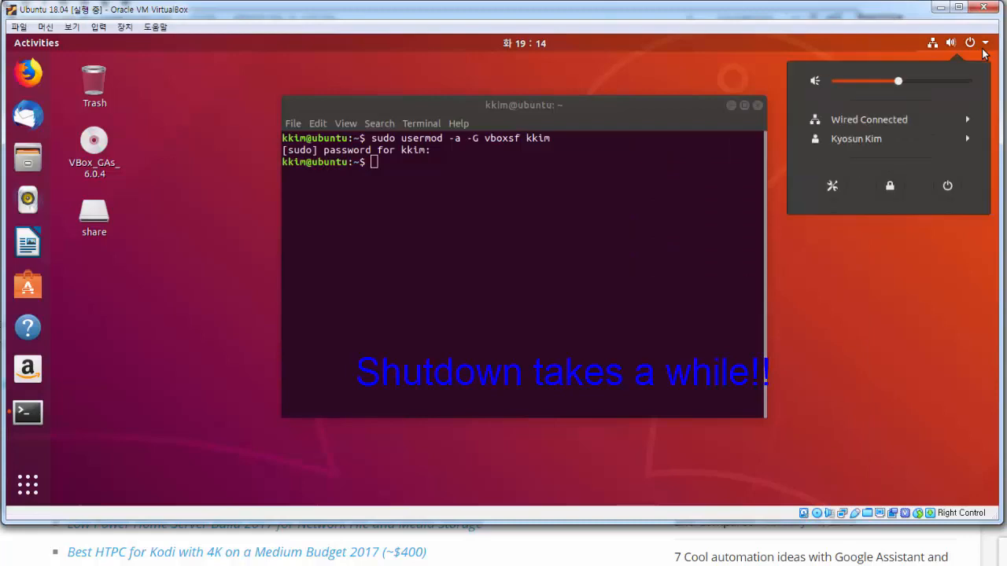
left_click(953, 191)
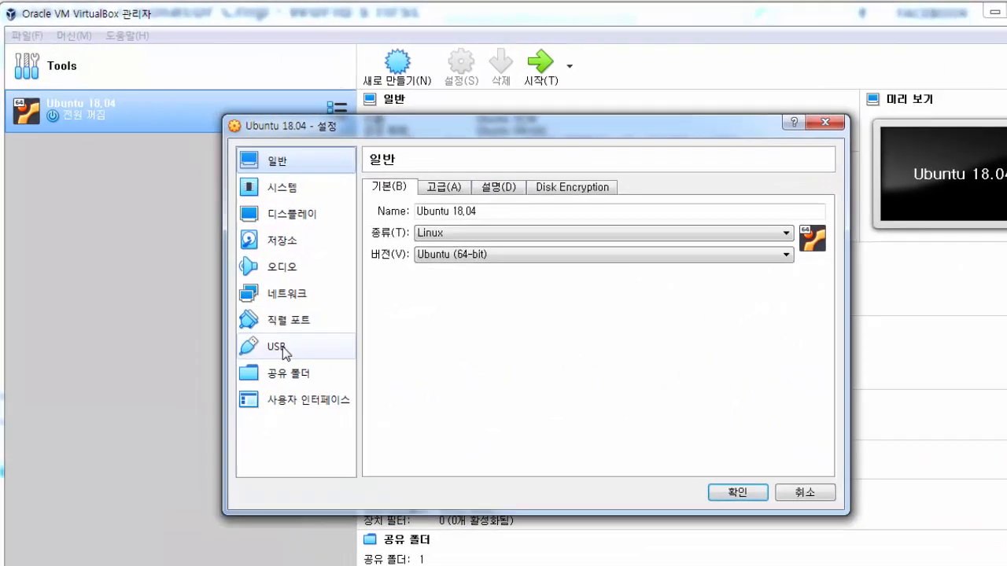
Switch the VM's USB controller to USB 3.0 (xHCI), save, and start it again
left_click(224, 288)
left_click(335, 202)
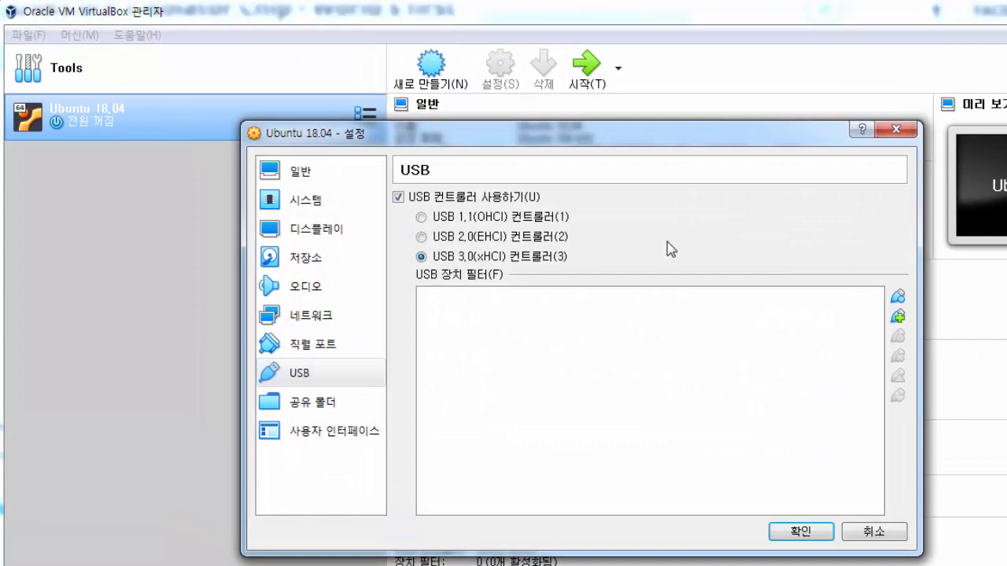
left_click(801, 532)
left_click(588, 70)
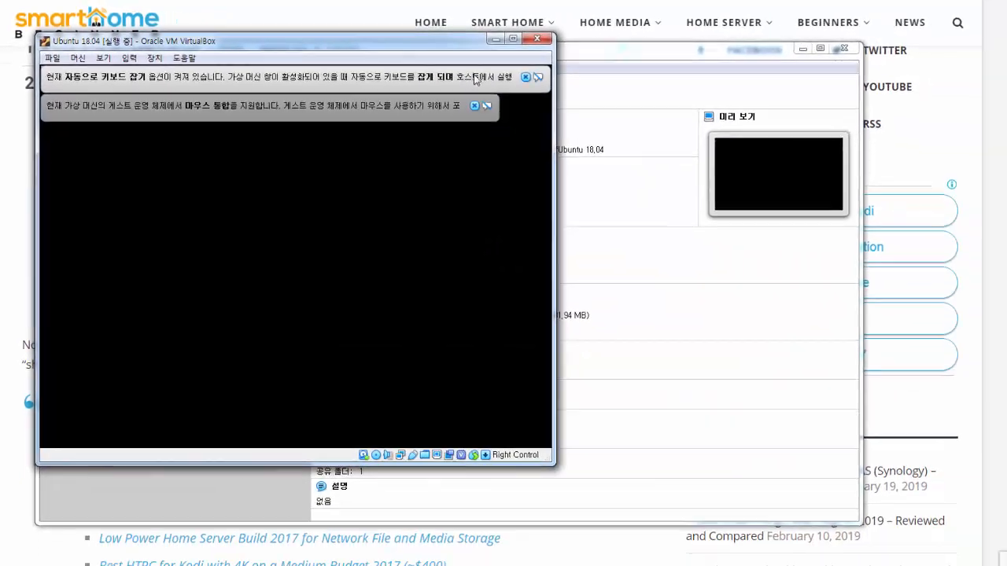
Dismiss the keyboard and mouse notices and log into the Ubuntu guest with the account password
left_click(526, 78)
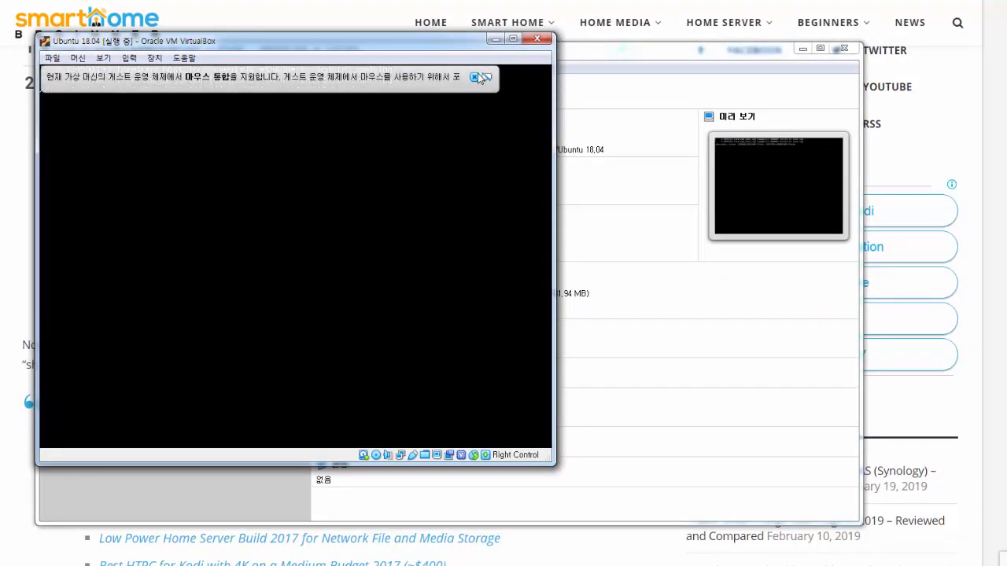
left_click(475, 77)
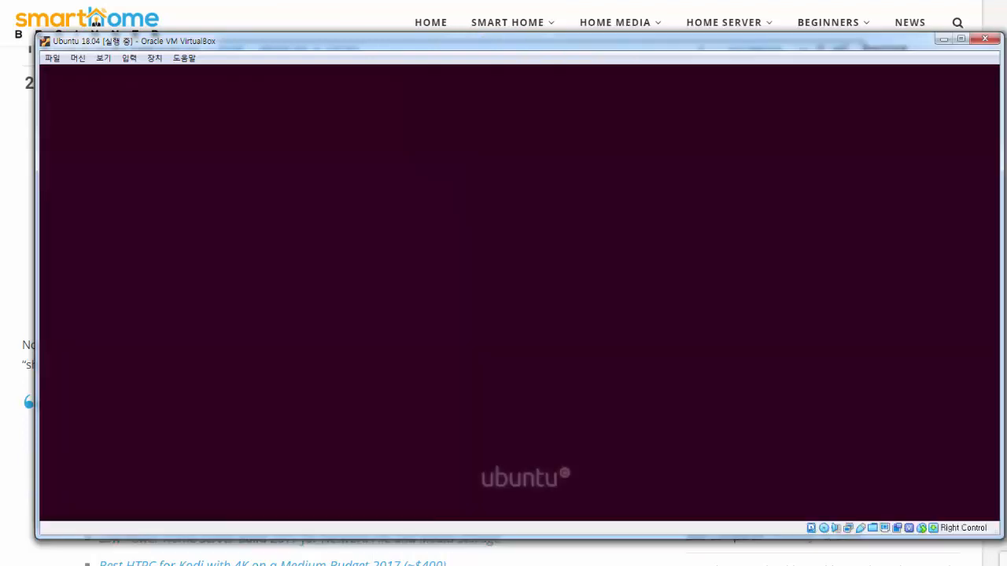
left_click(498, 276)
type("**********")
key("Return")
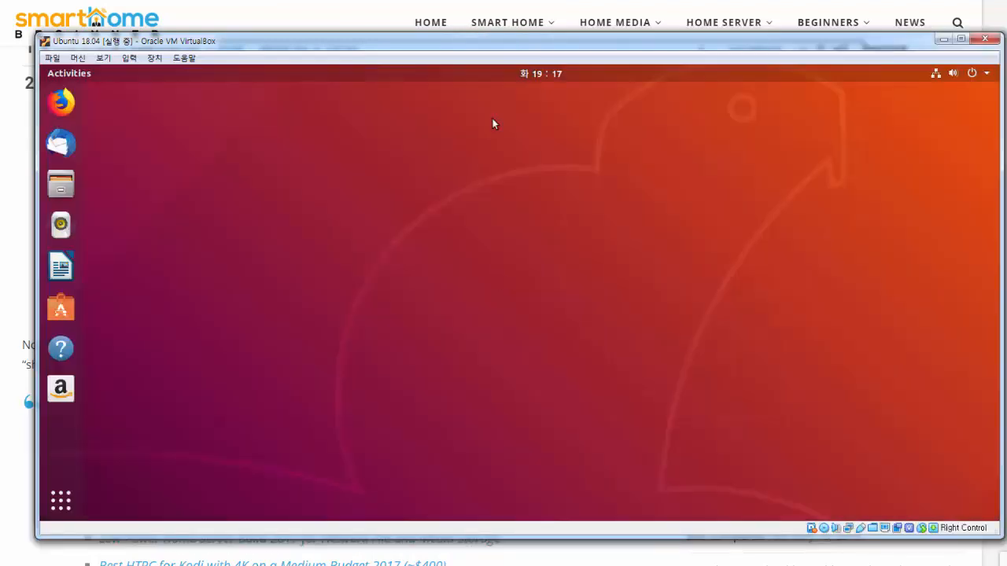
Attach the Verbatim STORE N GO USB drive to the guest from the Devices > USB menu
left_click(154, 57)
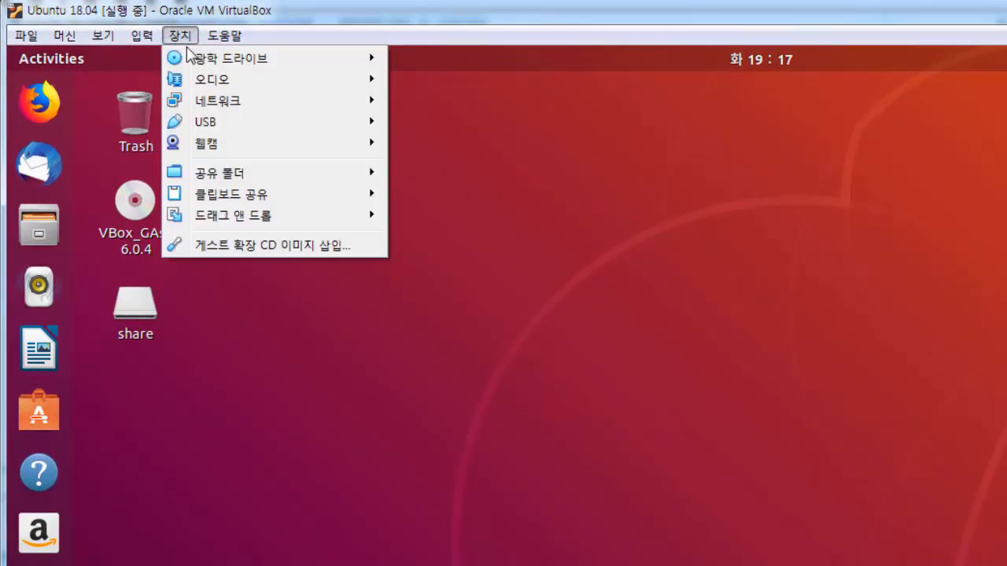
mouse_move(325, 128)
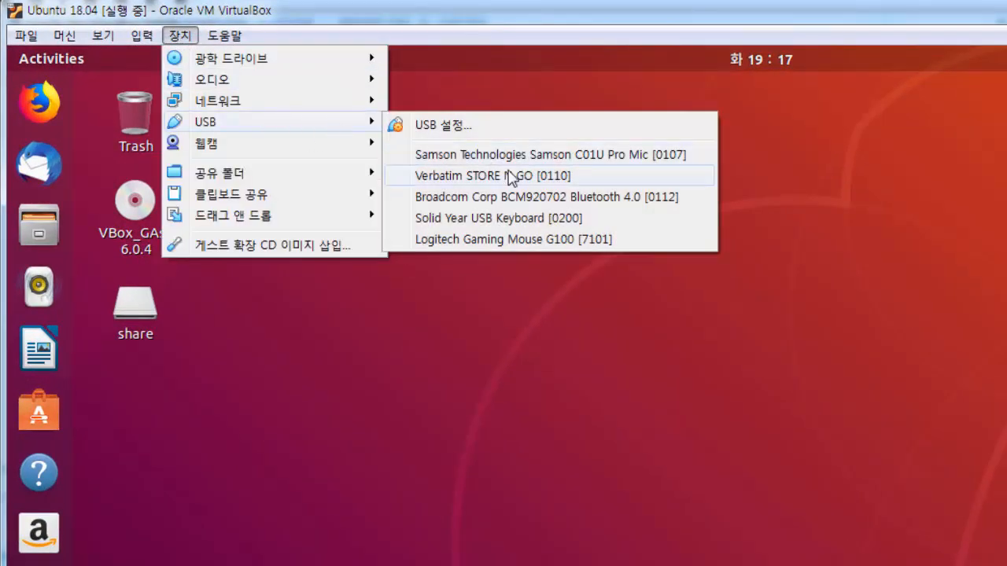
left_click(514, 176)
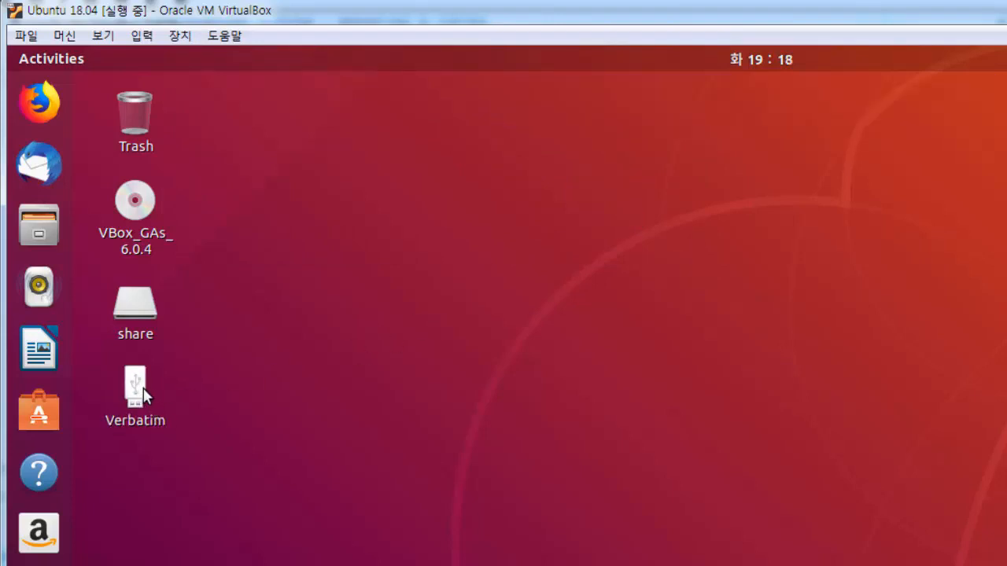
Open the Verbatim drive from the desktop, browse its iSoftInstall folder, then close Files
left_click(146, 384)
double_click(147, 383)
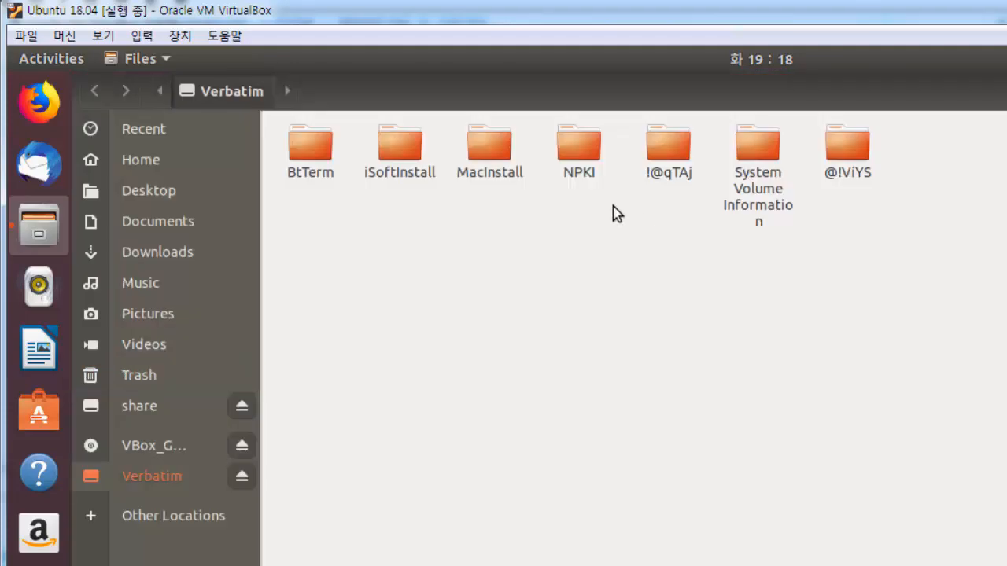
double_click(411, 150)
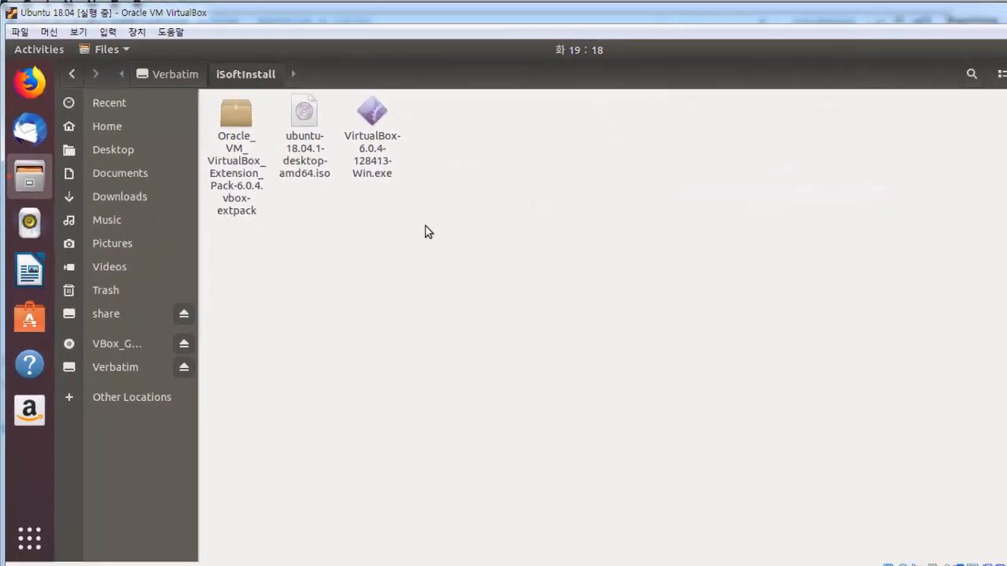
left_click(987, 71)
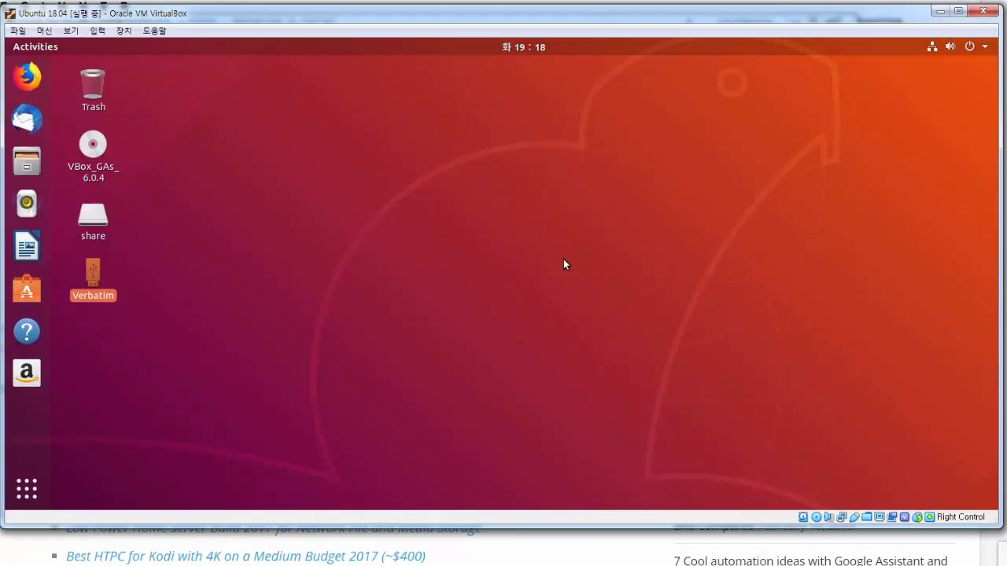
Search 'ter' in Activities and launch a new Terminal window
left_click(45, 50)
type("ter")
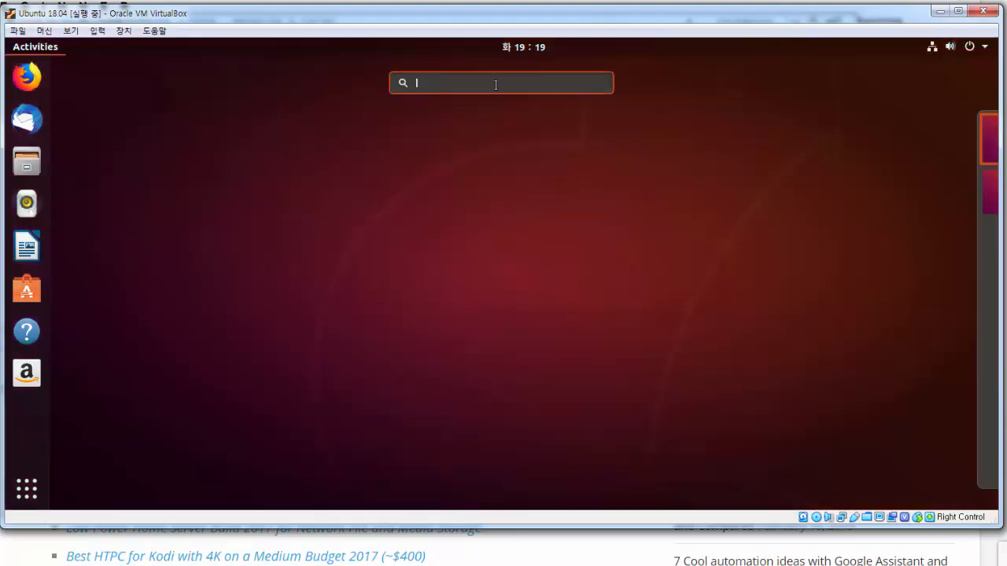
right_click(499, 155)
left_click(502, 156)
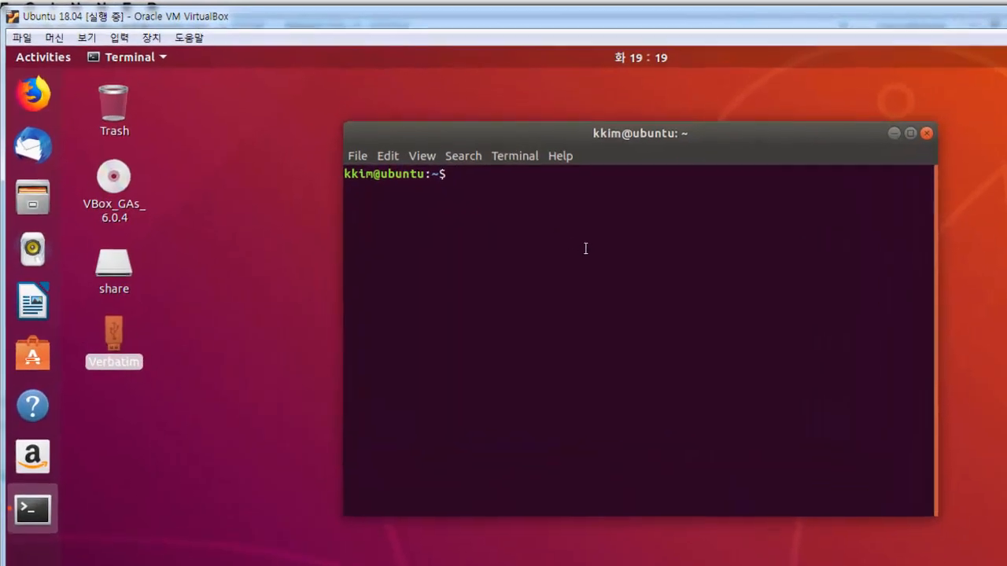
Run ls, cd into /media/<user>/Verbatim/ using Tab completion, and list the drive's contents
type("ls")
key("Return")
type("cd /me")
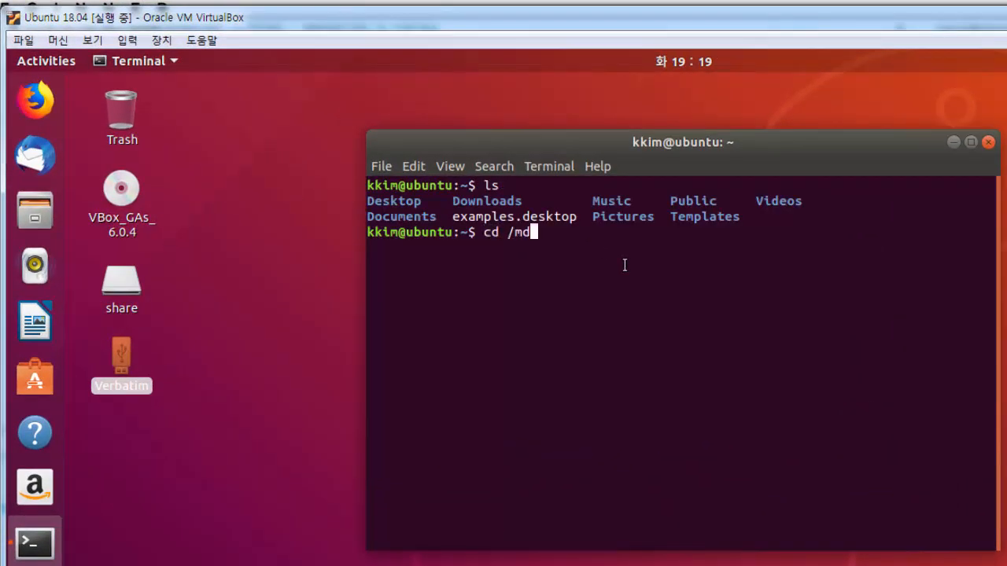
key("Tab")
key("Tab")
key("Tab")
key("Tab")
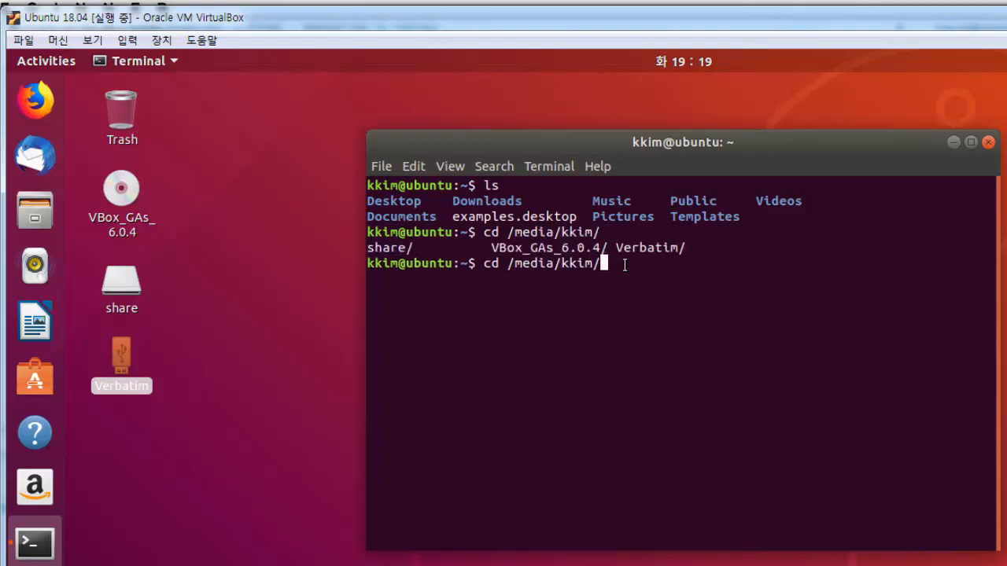
type("Ve")
key("Tab")
key("Return")
type("ls")
key("Return")
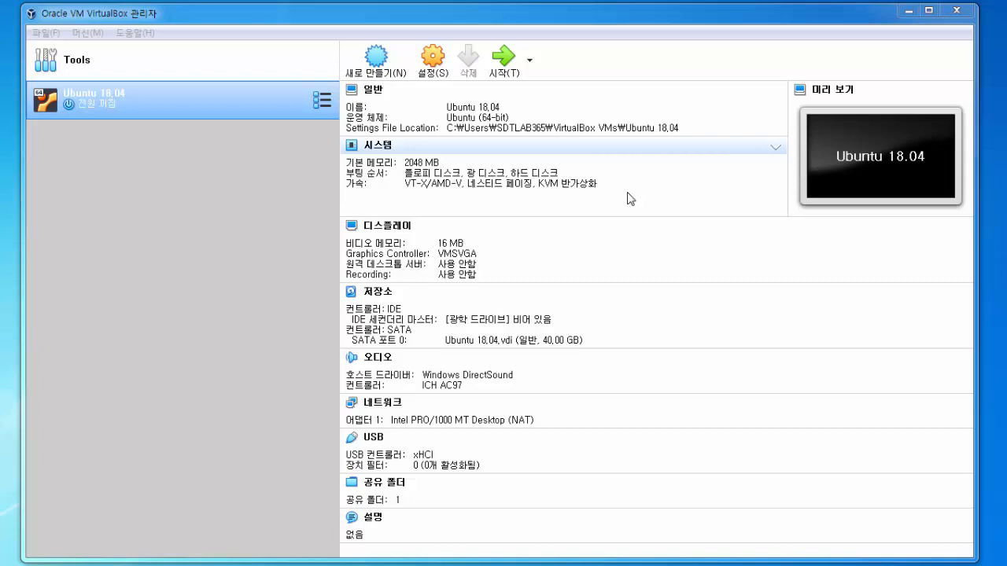
Set the Ubuntu 18.04 machine's processor count to 2 and video memory to 32 MB, then save
left_click(439, 76)
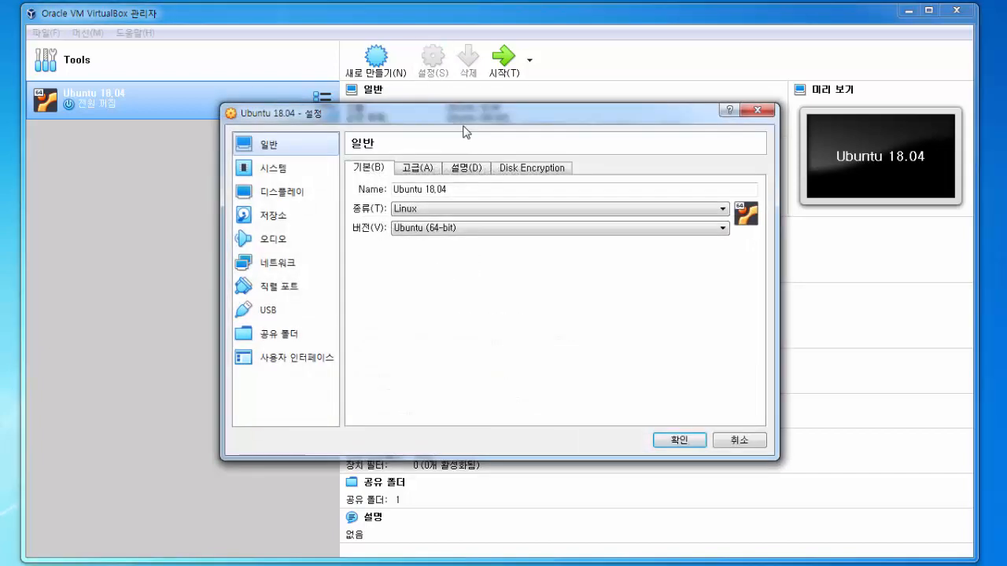
left_click(309, 168)
left_click(446, 168)
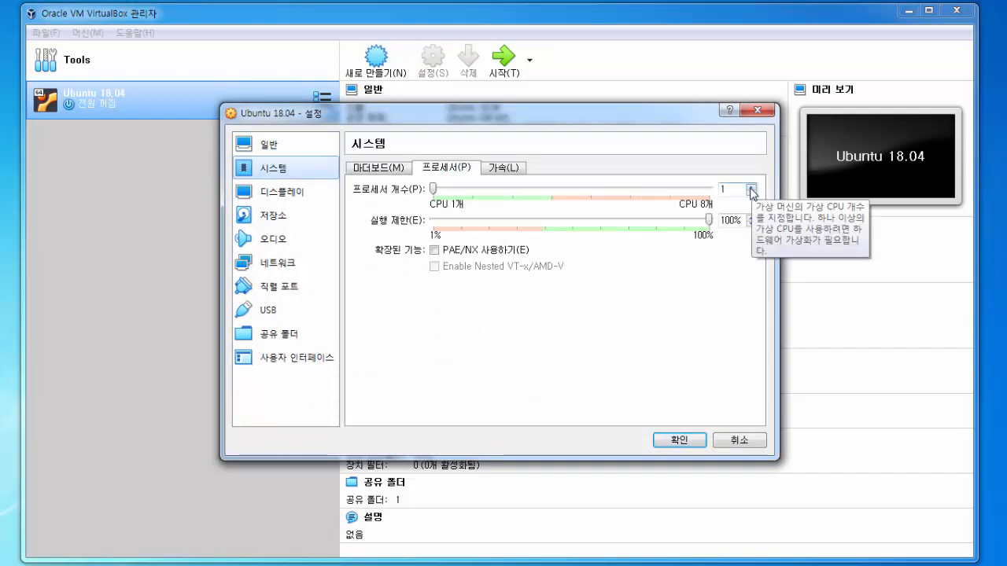
left_click(752, 190)
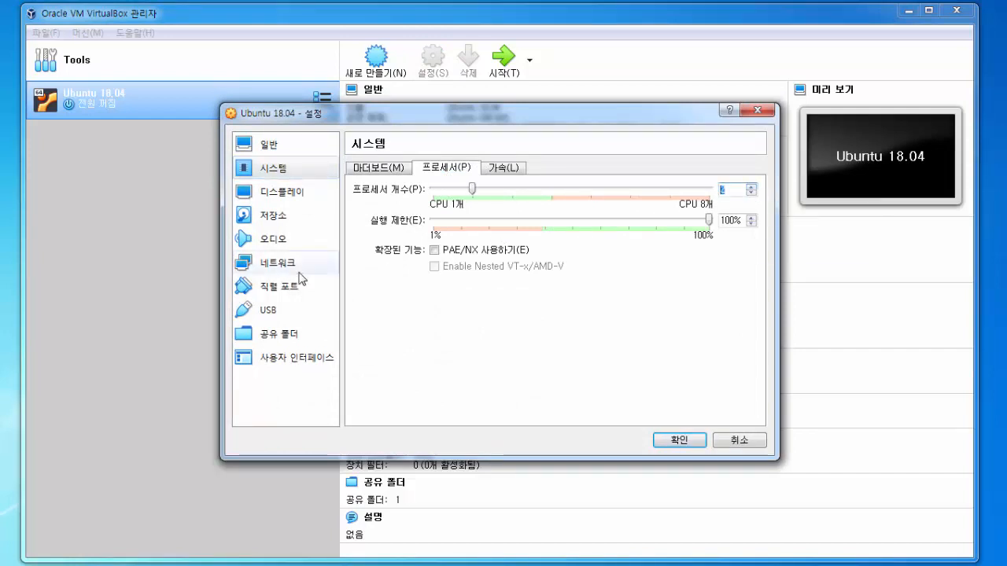
left_click(320, 202)
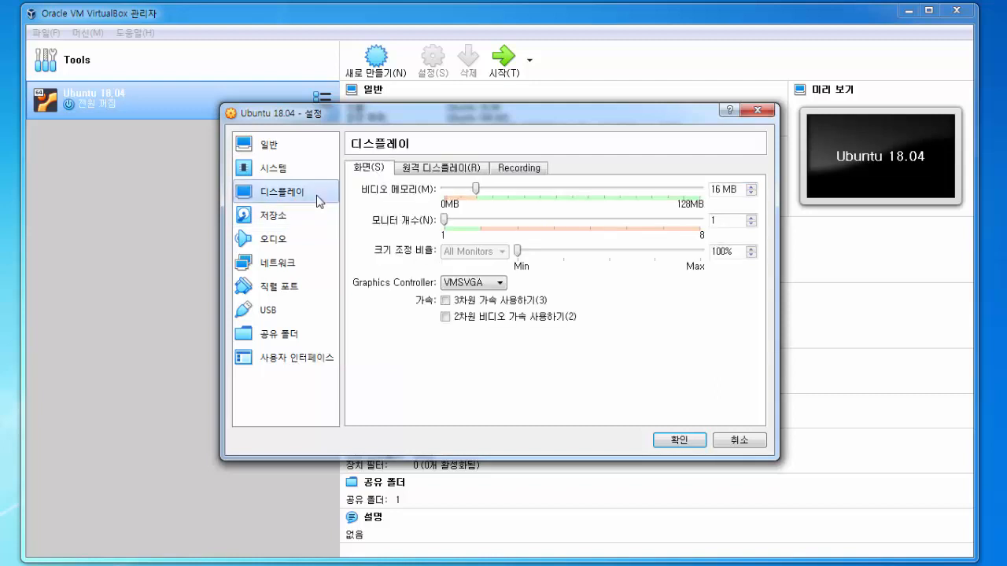
double_click(714, 189)
type("32")
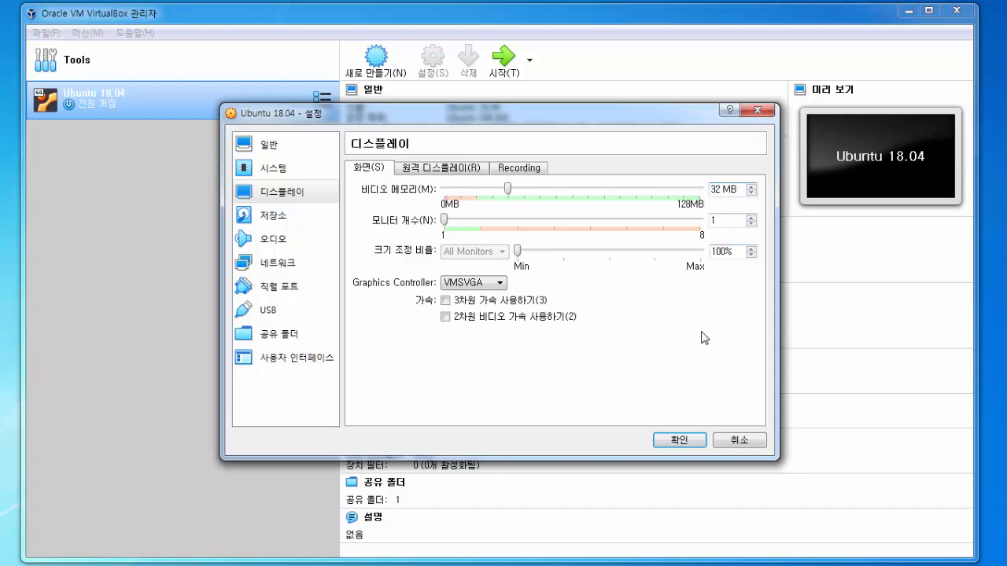
left_click(677, 439)
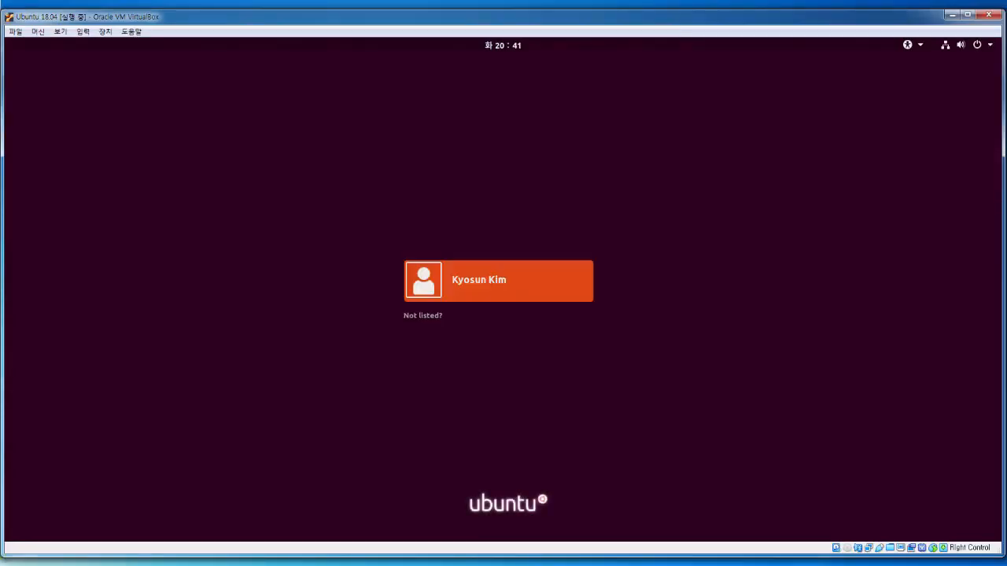
Sign in to the Ubuntu guest with the account password and choose View > Full-screen Mode
left_click(497, 282)
type("********")
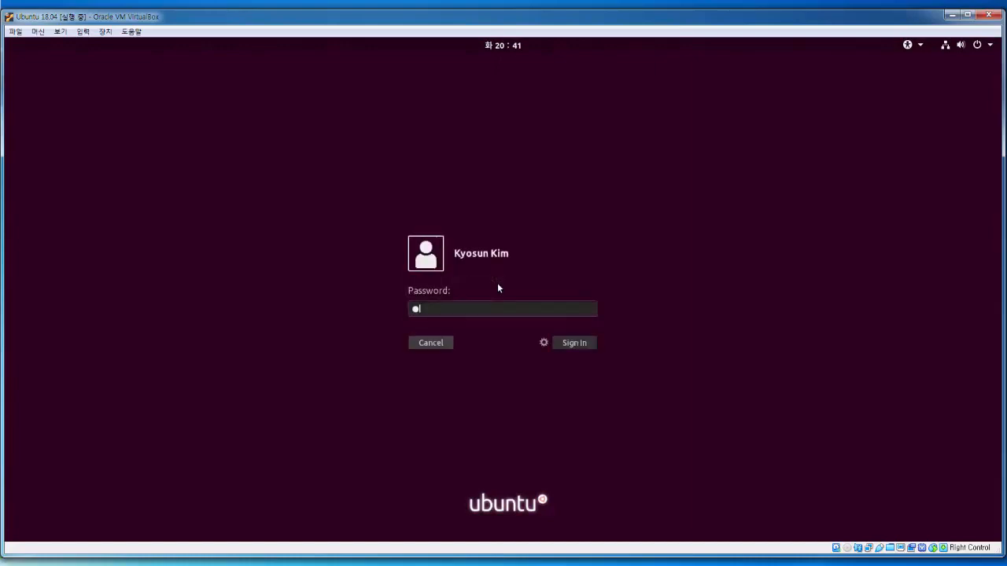
key("Return")
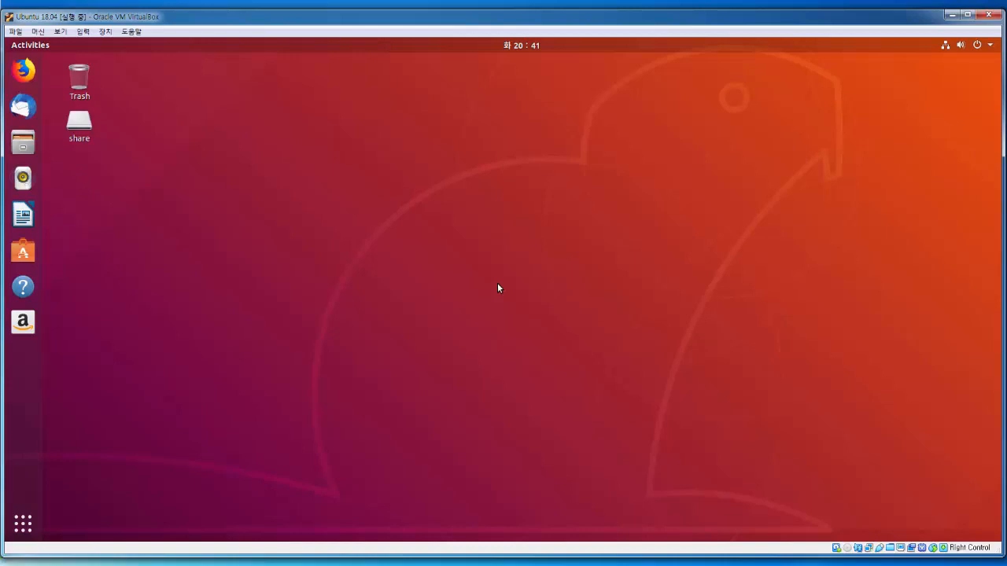
left_click(60, 31)
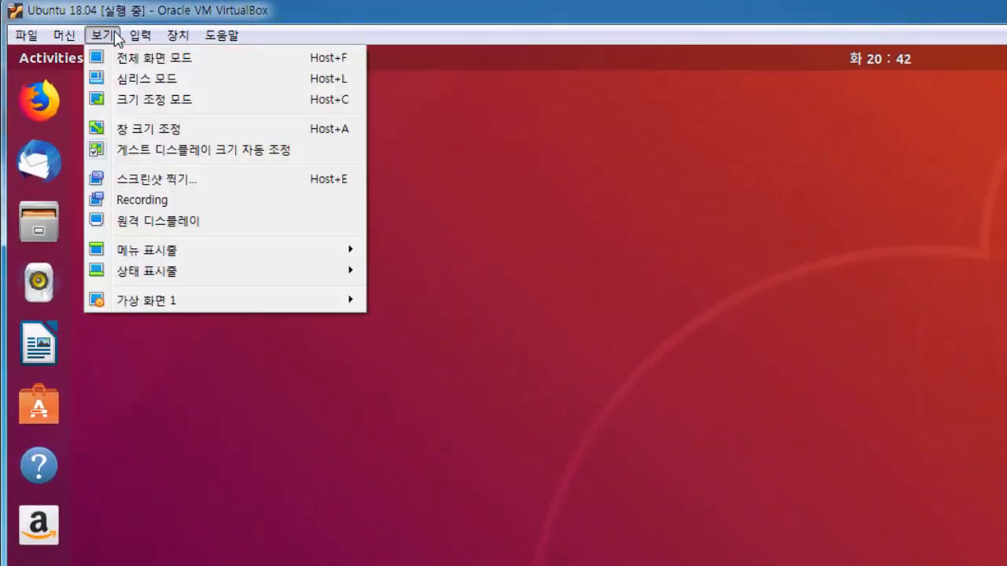
left_click(120, 60)
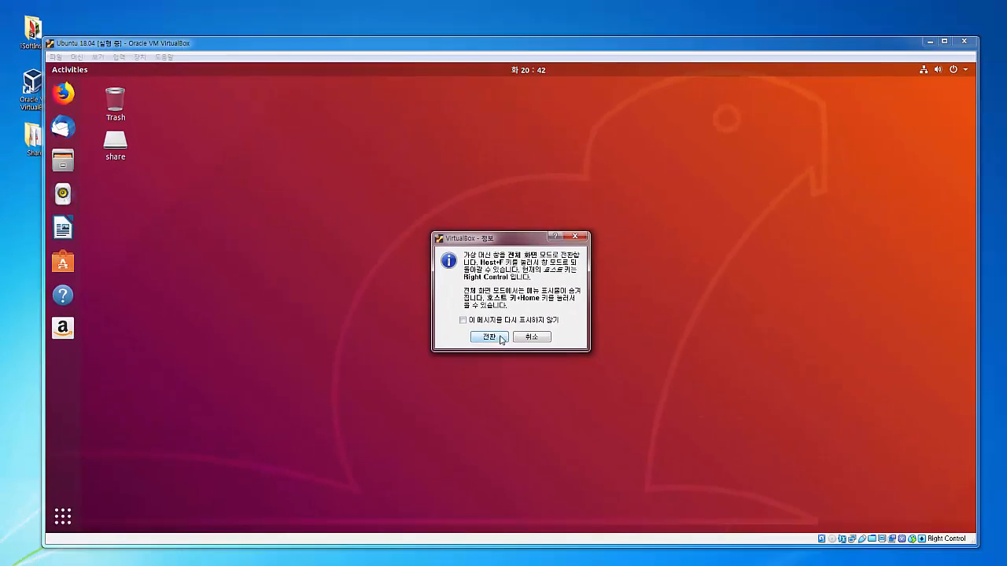
Confirm full-screen, then turn Full-screen Mode off from the mini toolbar and reposition the guest window
left_click(758, 493)
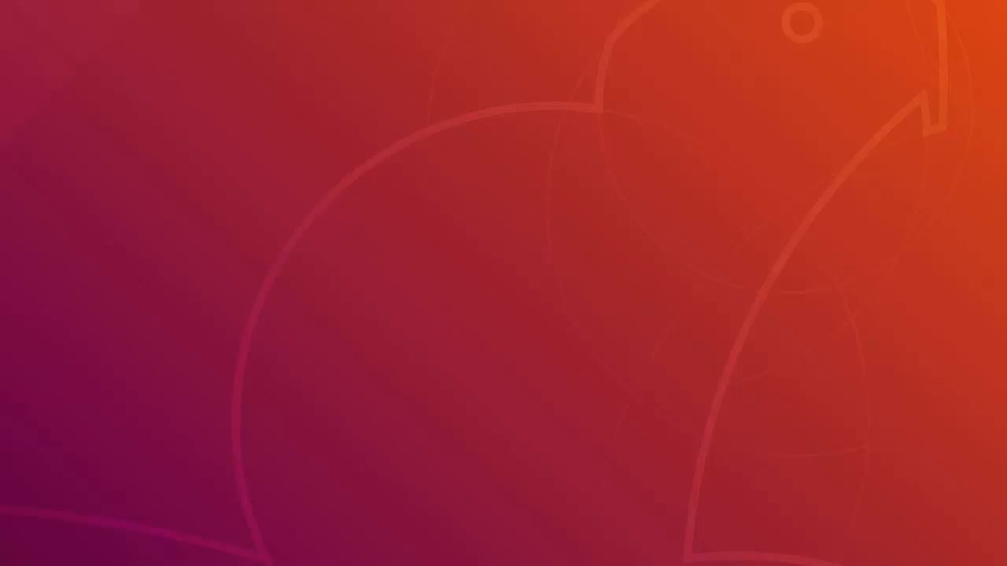
left_click(443, 565)
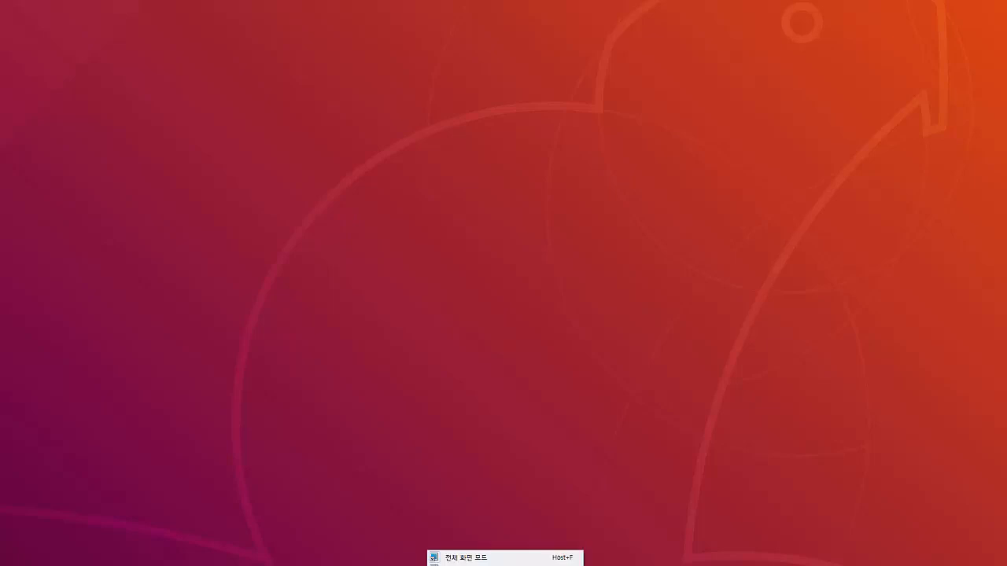
left_click(494, 564)
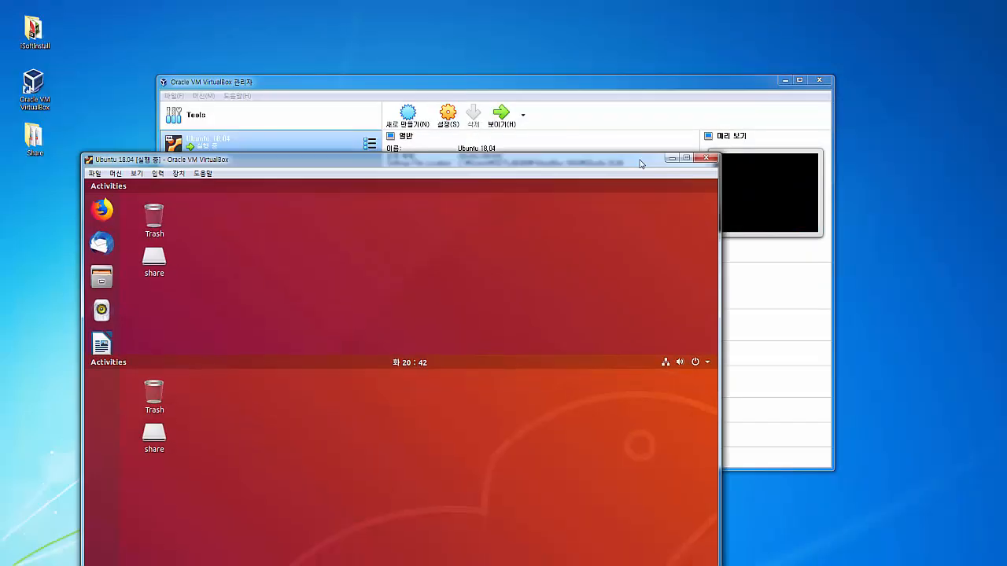
left_click_drag(639, 163, 693, 64)
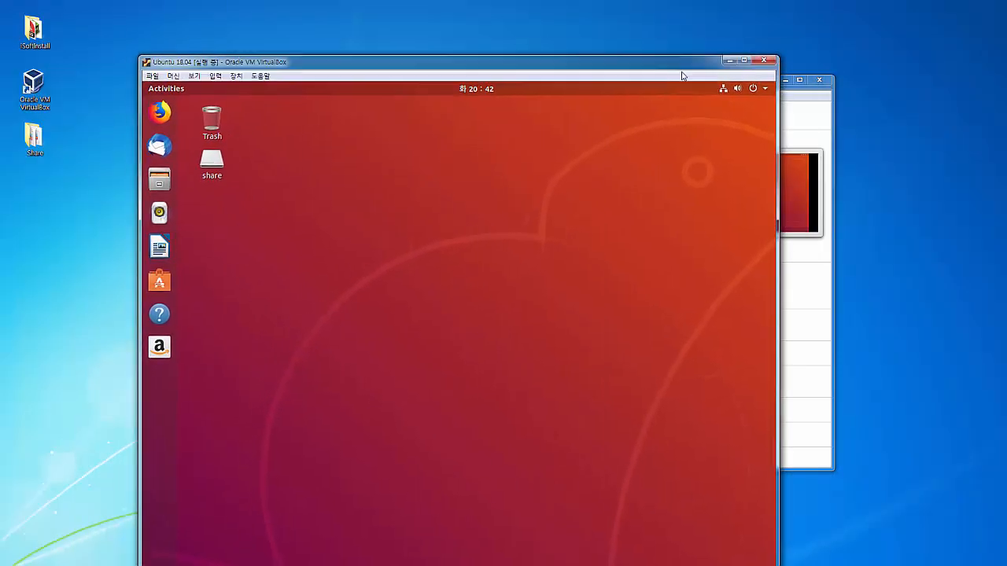
left_click_drag(557, 66, 603, 79)
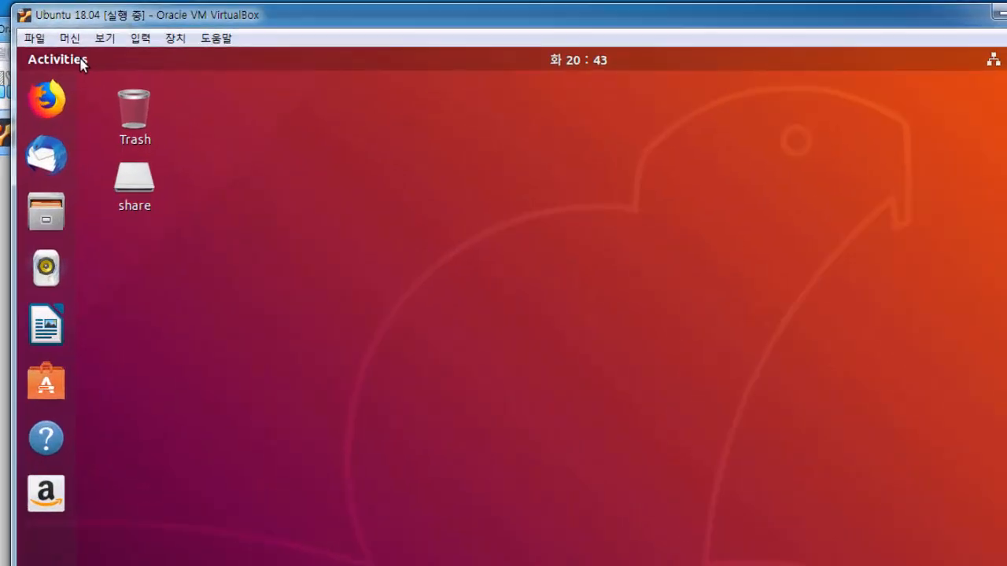
Search 'term' in the Ubuntu Activities overview and launch Terminal
left_click(222, 101)
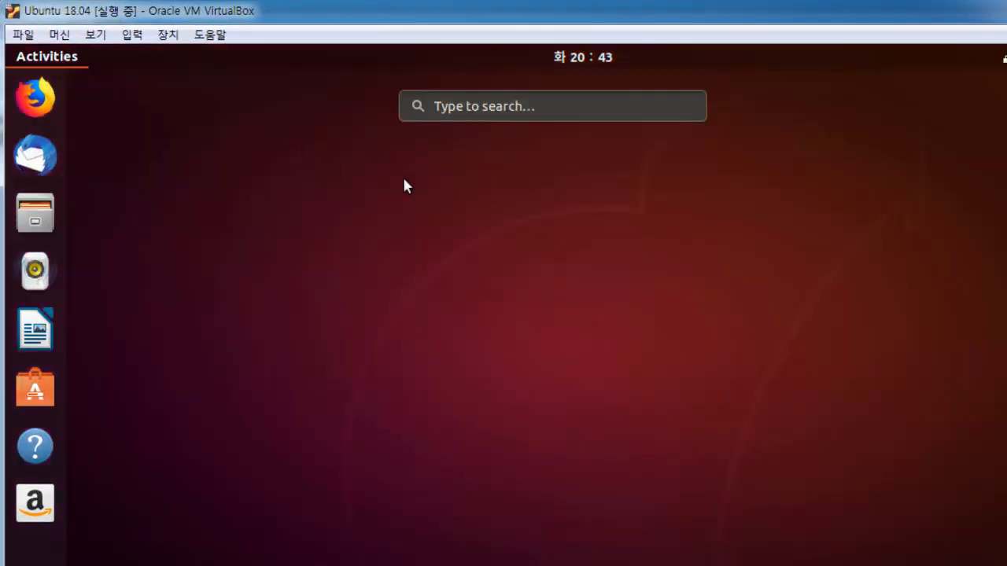
left_click(528, 104)
type("term")
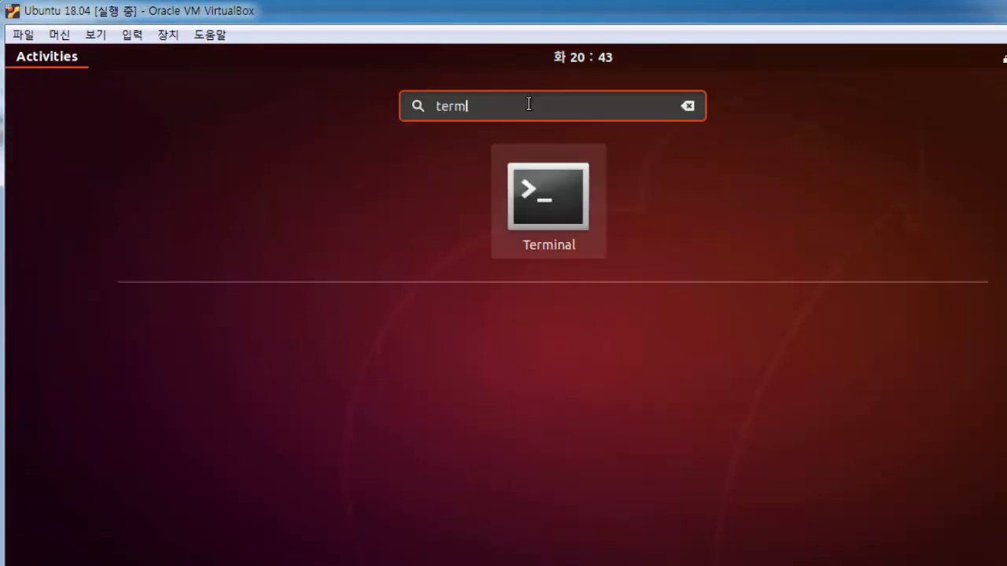
left_click(583, 232)
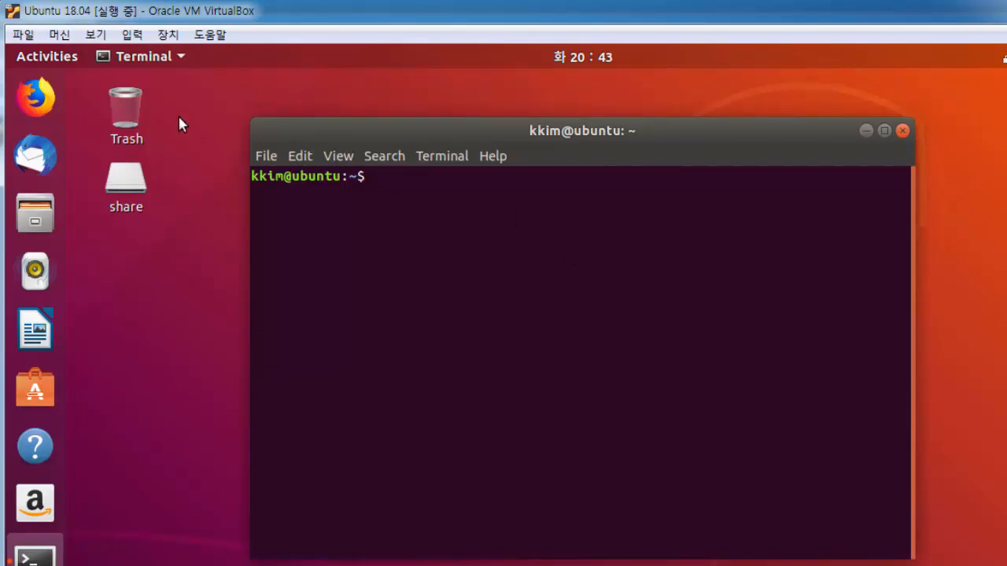
Switch the VM to Seamless Mode and move the terminal to the upper left
left_click(96, 34)
left_click(122, 76)
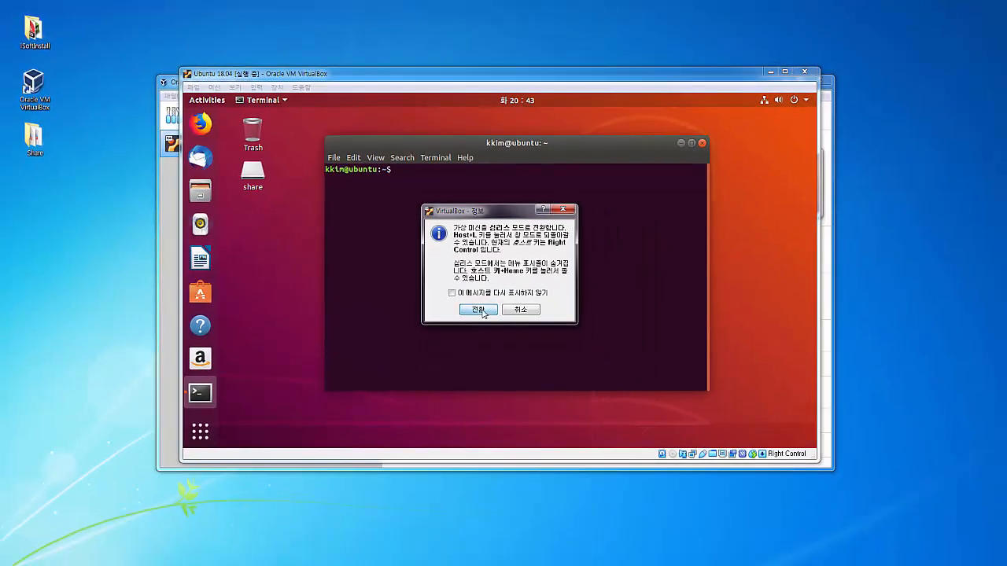
left_click(482, 311)
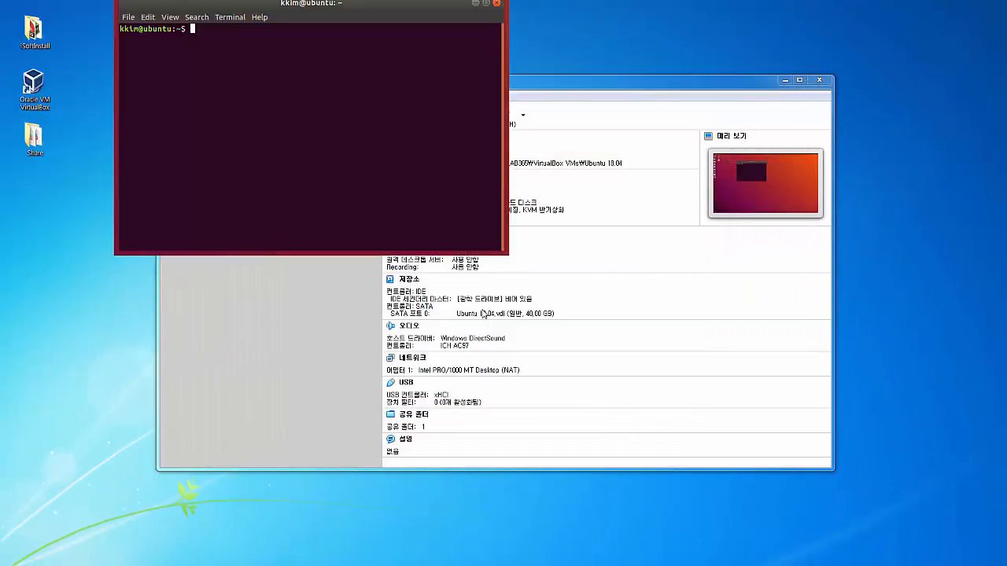
left_click_drag(372, 4, 306, 23)
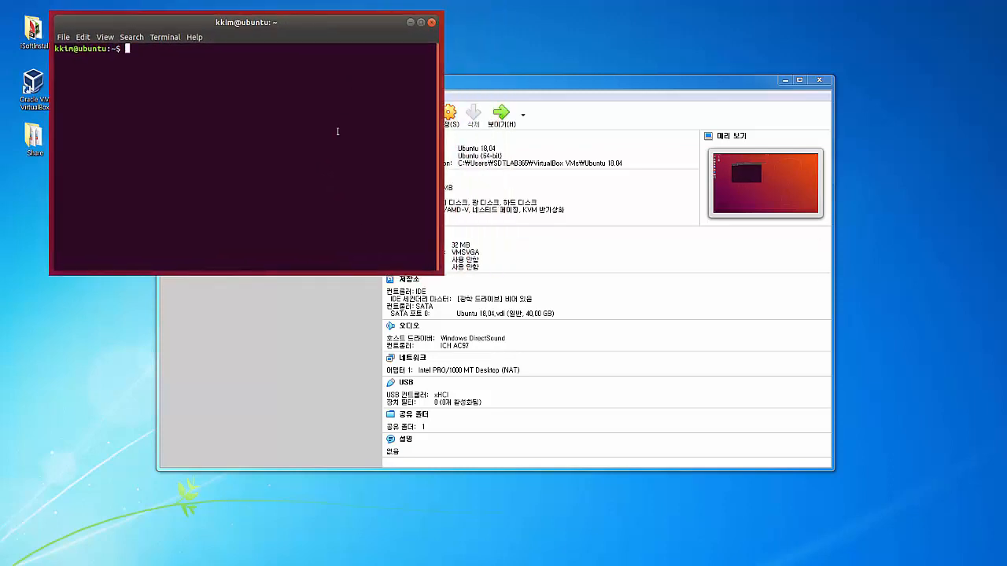
Open a second terminal via File > New Window and place it on the right
left_click(67, 37)
left_click(81, 66)
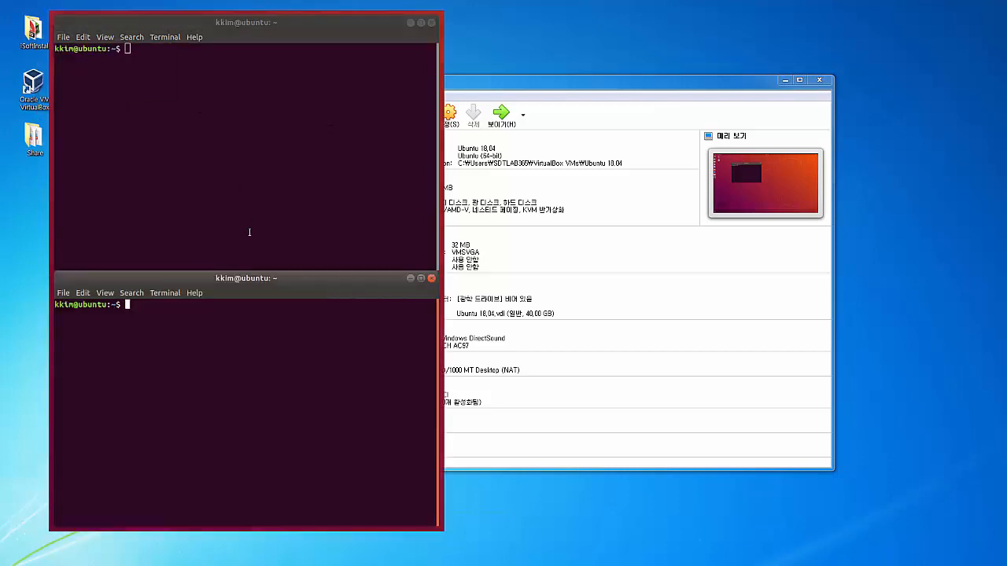
left_click_drag(272, 281, 726, 270)
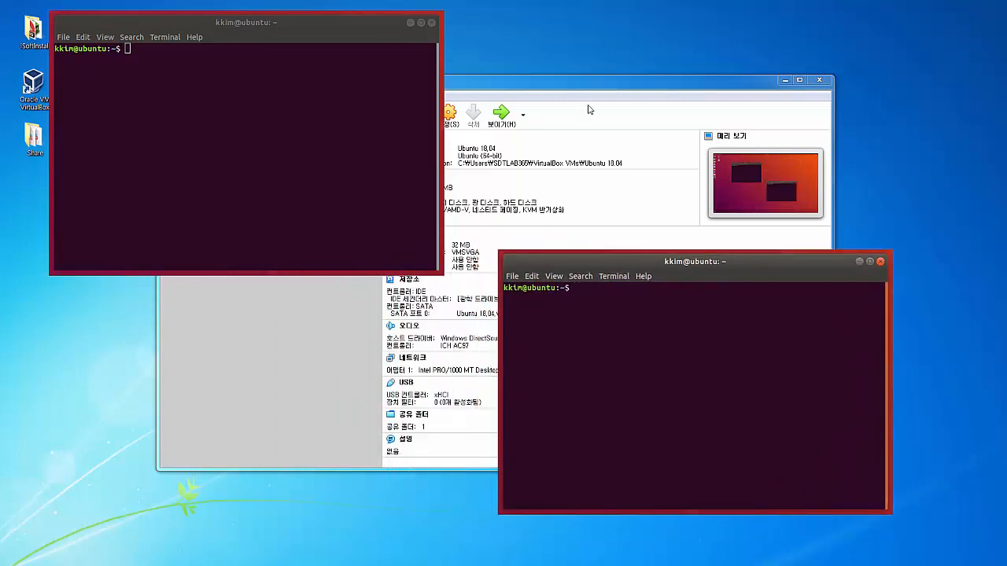
left_click(591, 90)
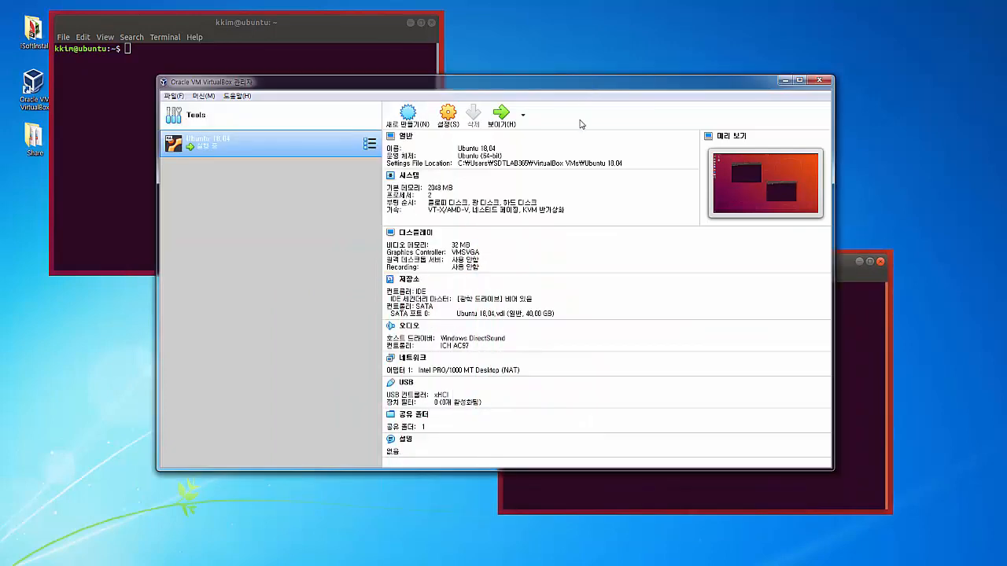
left_click(848, 264)
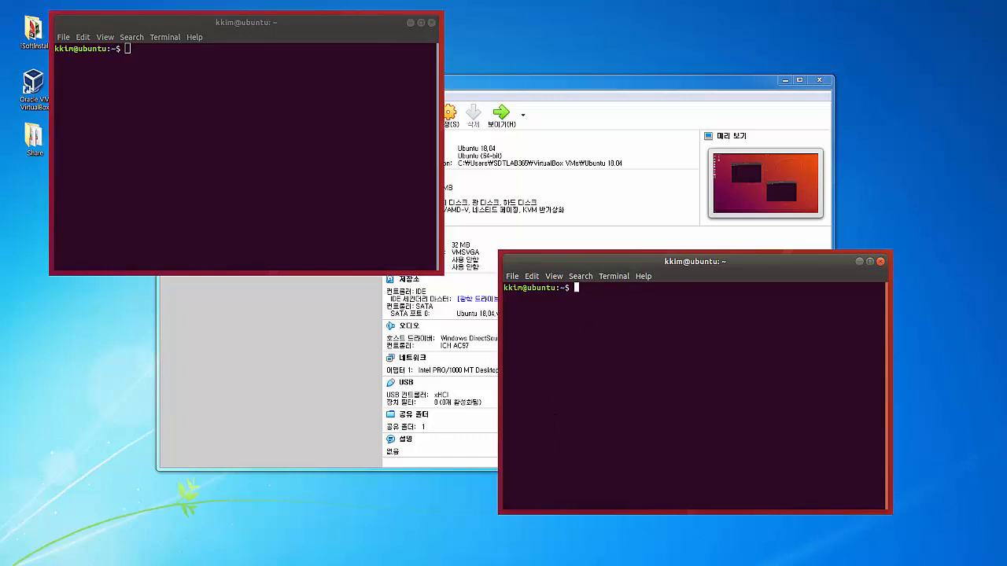
Leave seamless mode and resize the VM window so the manager and its bottom edge show
key("ctrl+f")
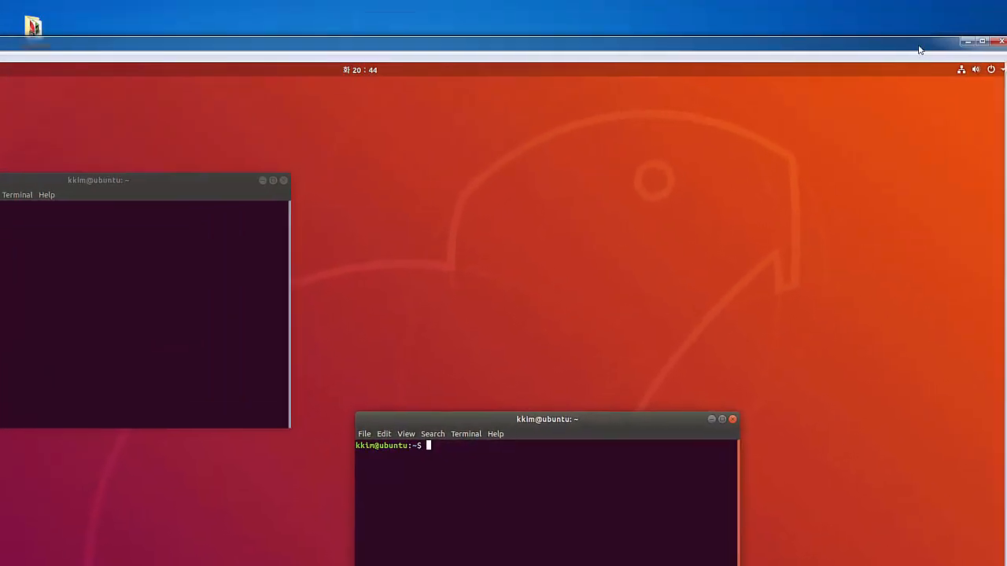
left_click_drag(920, 51, 888, 40)
left_click_drag(985, 27, 449, 195)
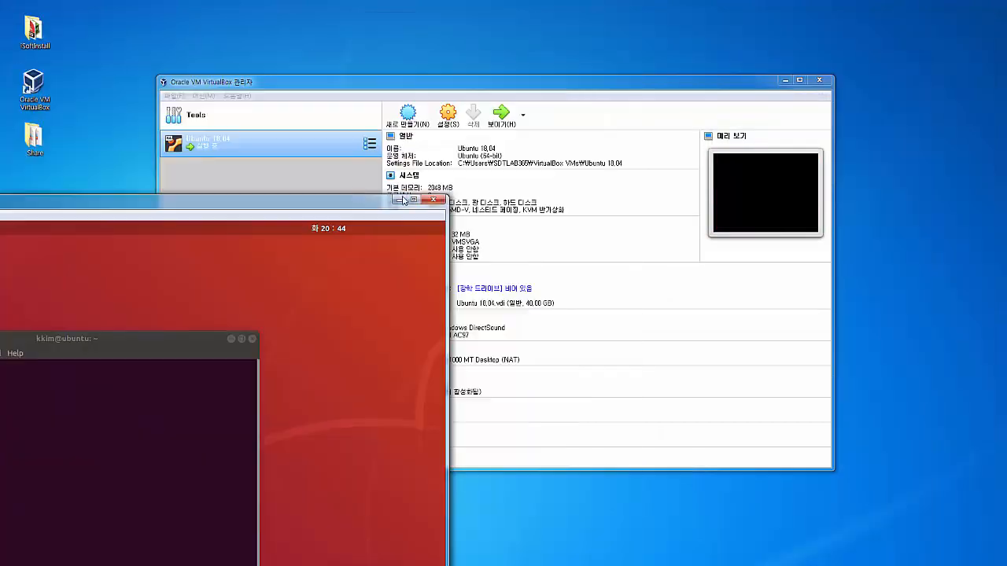
left_click_drag(331, 199, 751, 27)
left_click_drag(60, 565, 70, 466)
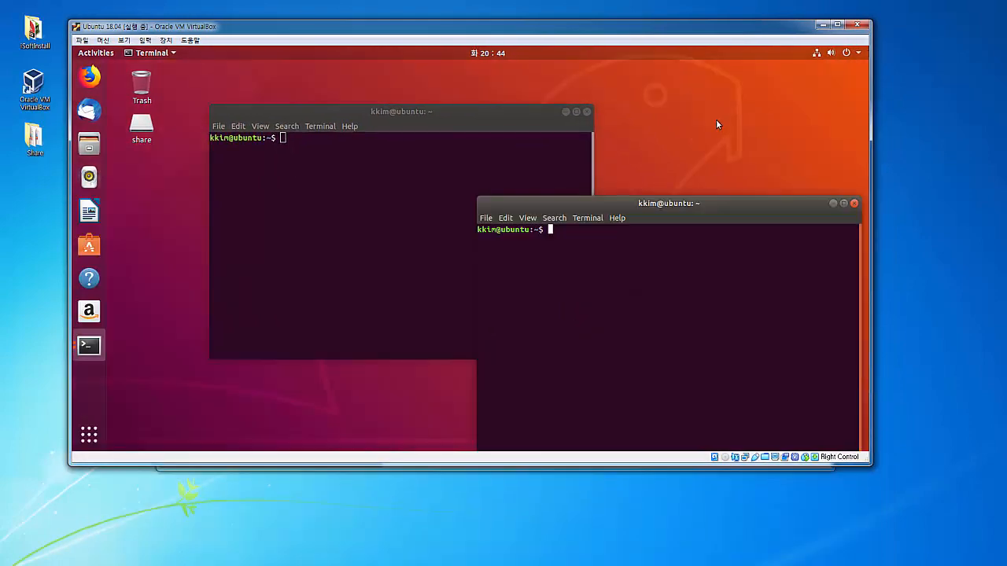